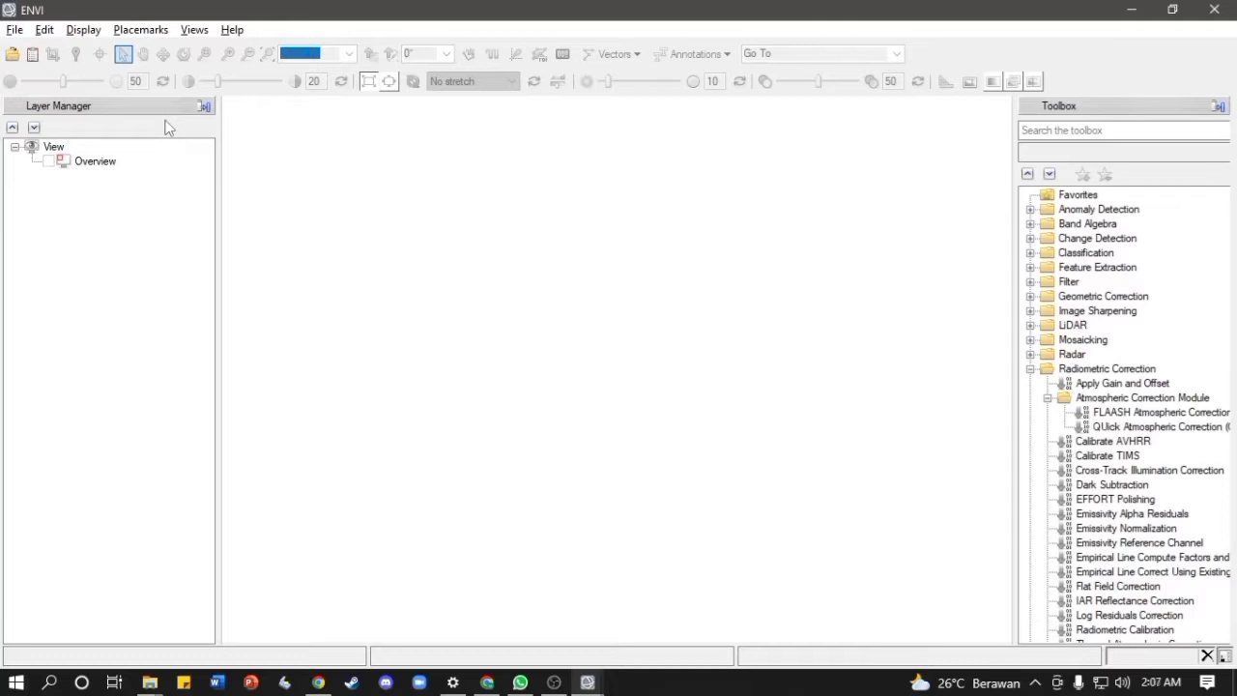
# - Open the Landsat metadata file LC08_L1TP_122065_20180706_20180717_01_T1_MTL from the Libra folder
pyautogui.click(14, 29)
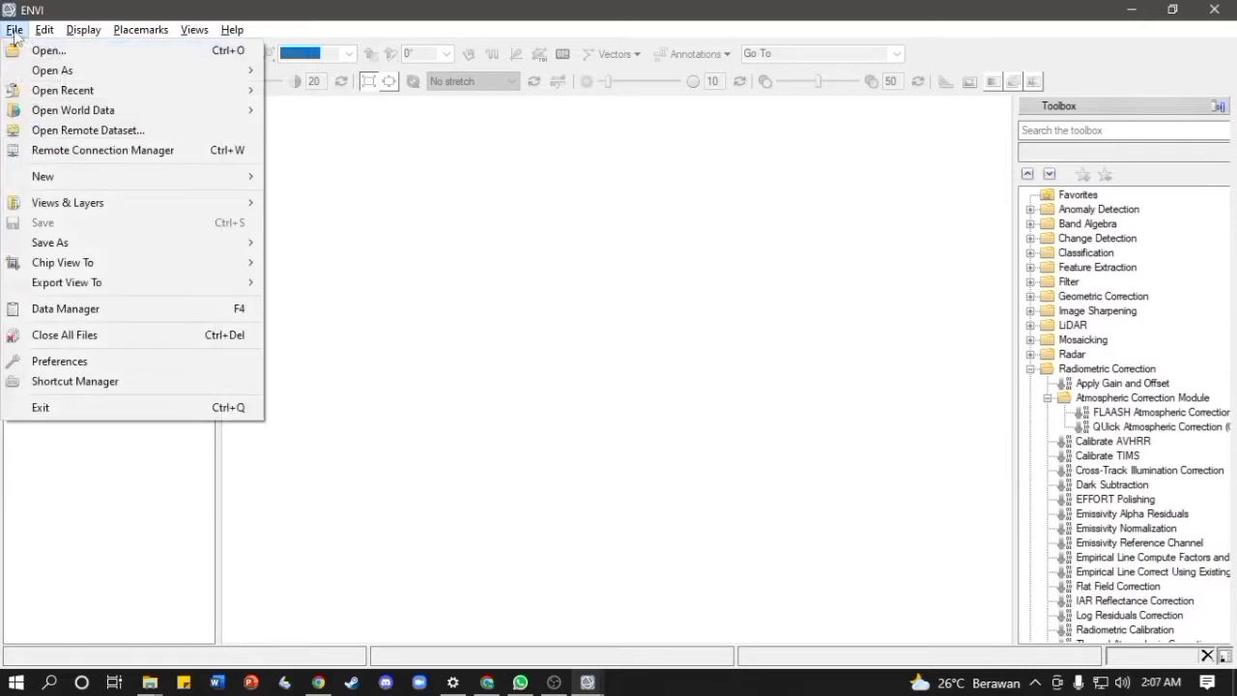
pyautogui.click(14, 29)
pyautogui.click(15, 29)
pyautogui.click(121, 54)
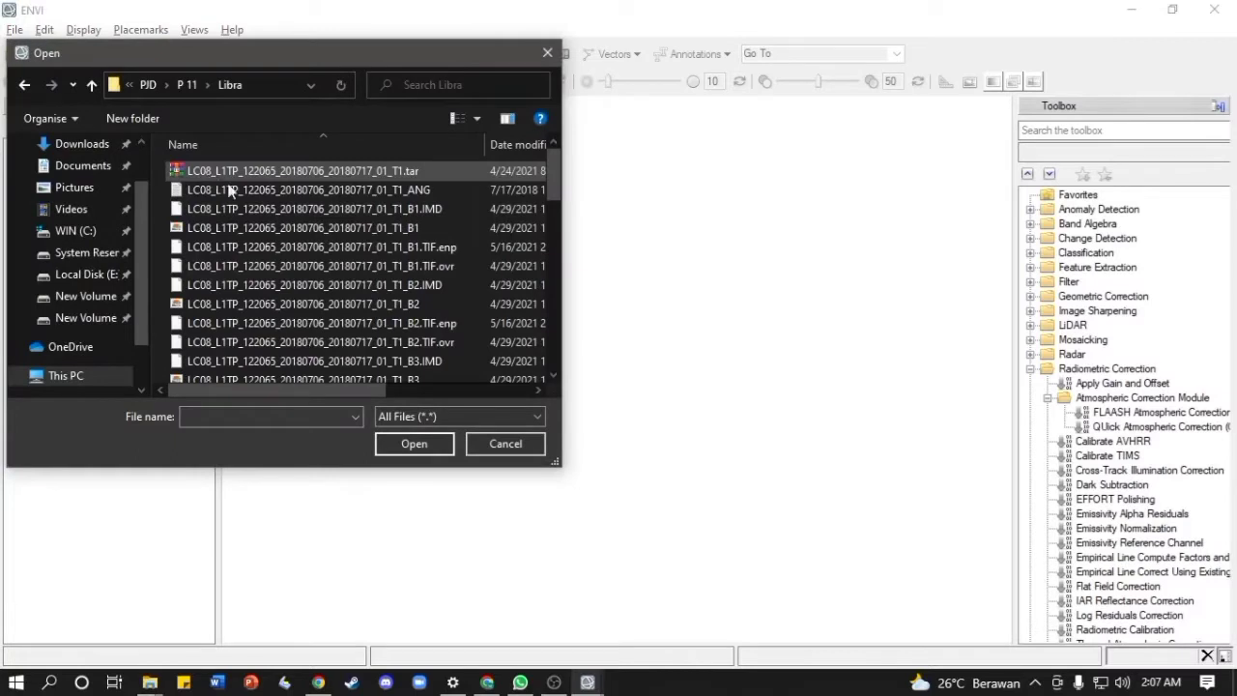
pyautogui.scroll(-9, 270, 232)
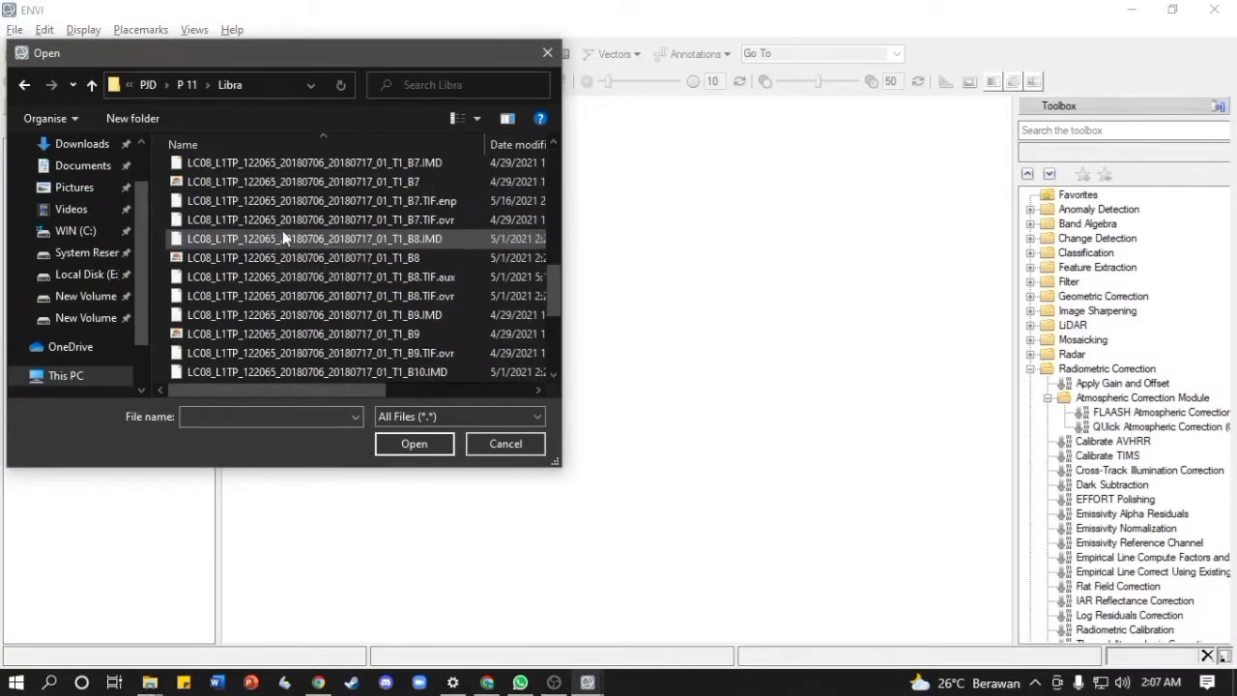
pyautogui.scroll(-4, 282, 230)
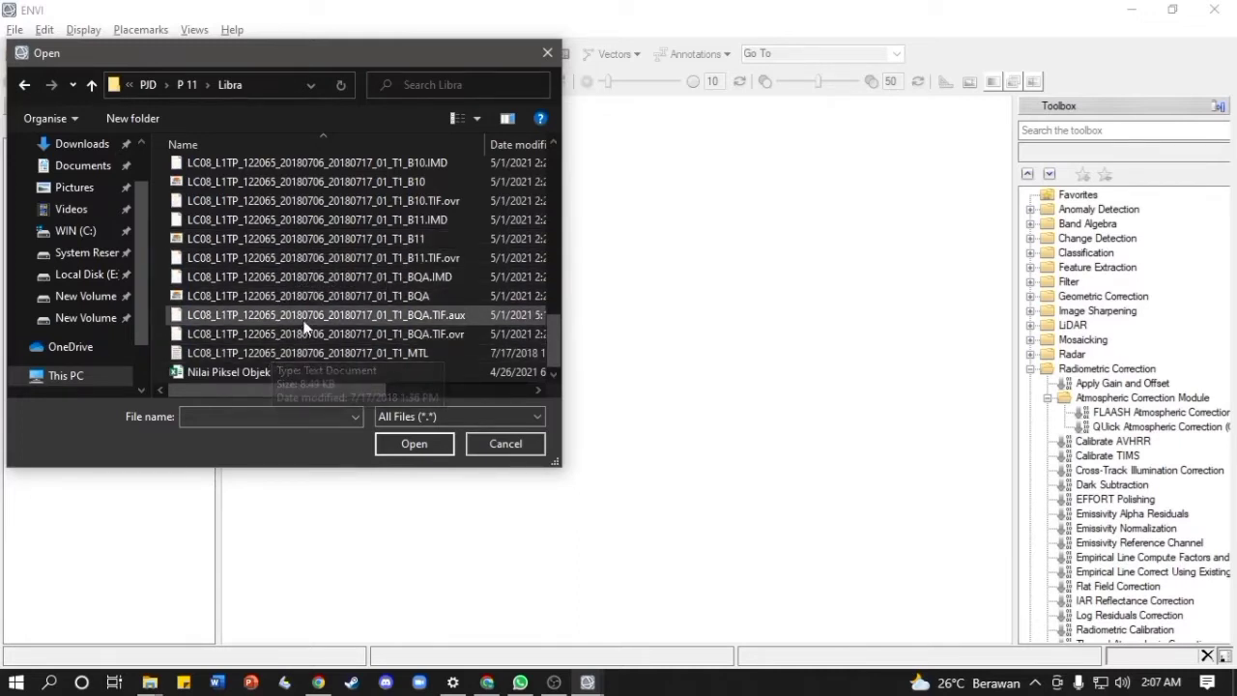
pyautogui.scroll(10, 305, 329)
pyautogui.scroll(3, 304, 328)
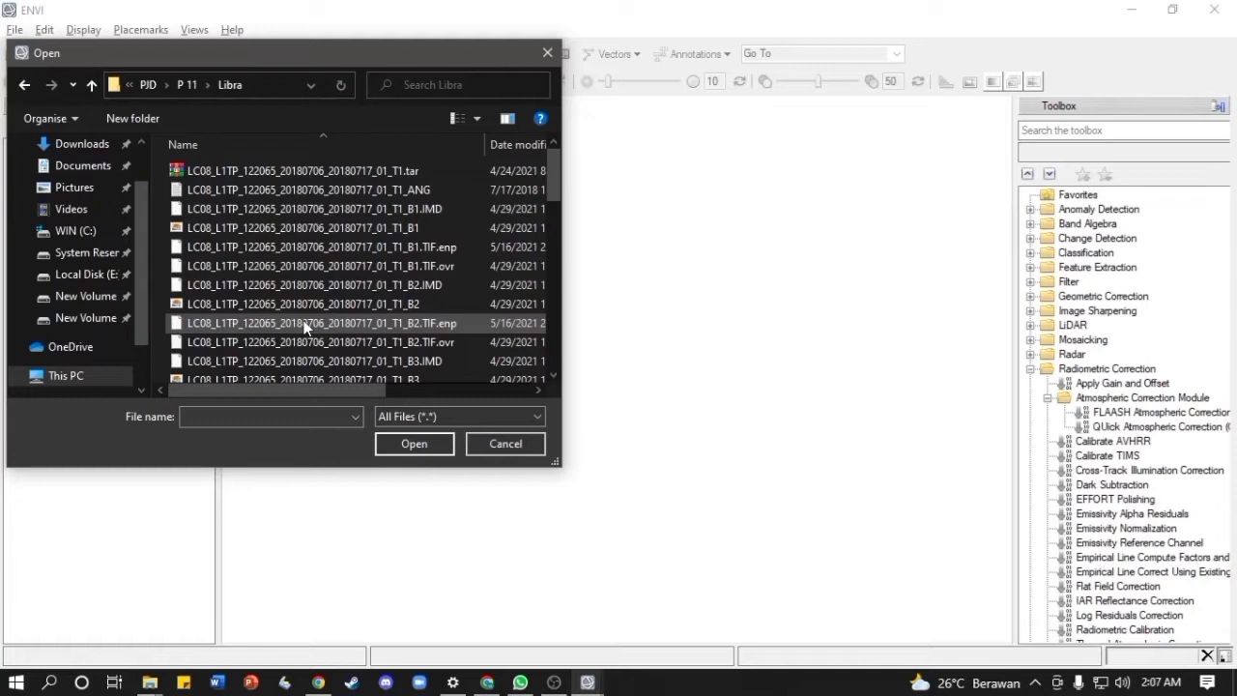
pyautogui.scroll(-9, 313, 309)
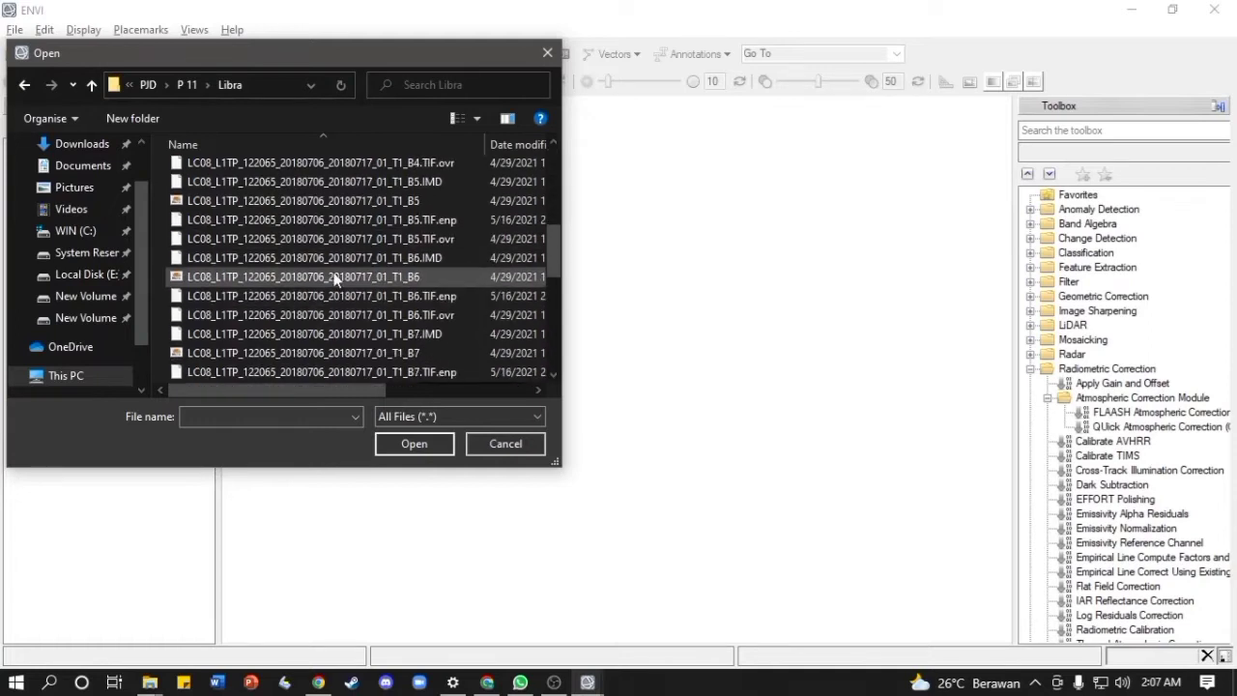
pyautogui.scroll(-4, 336, 278)
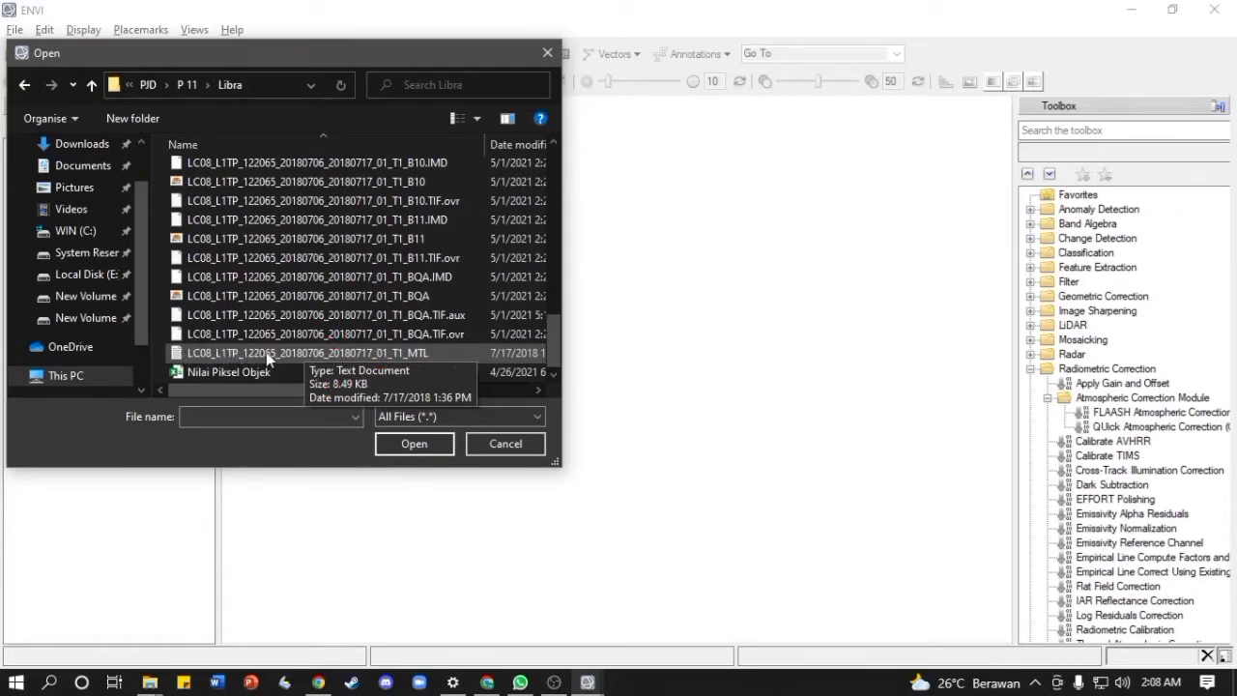
pyautogui.click(307, 352)
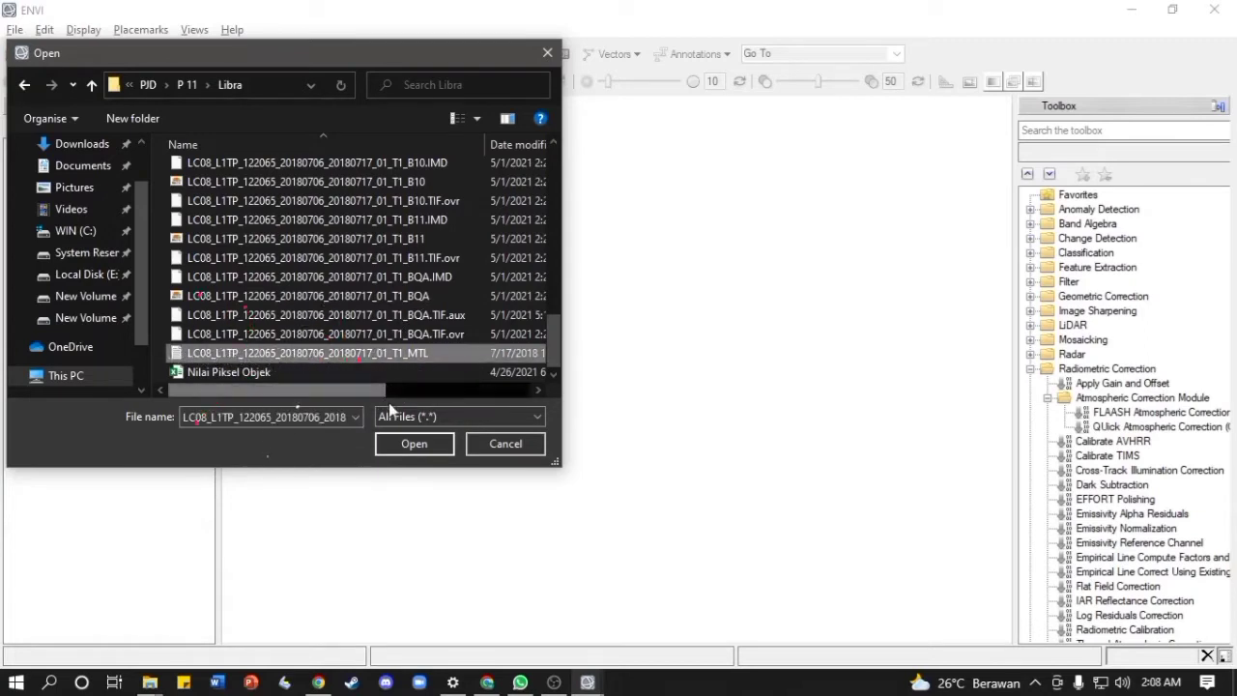
pyautogui.click(404, 446)
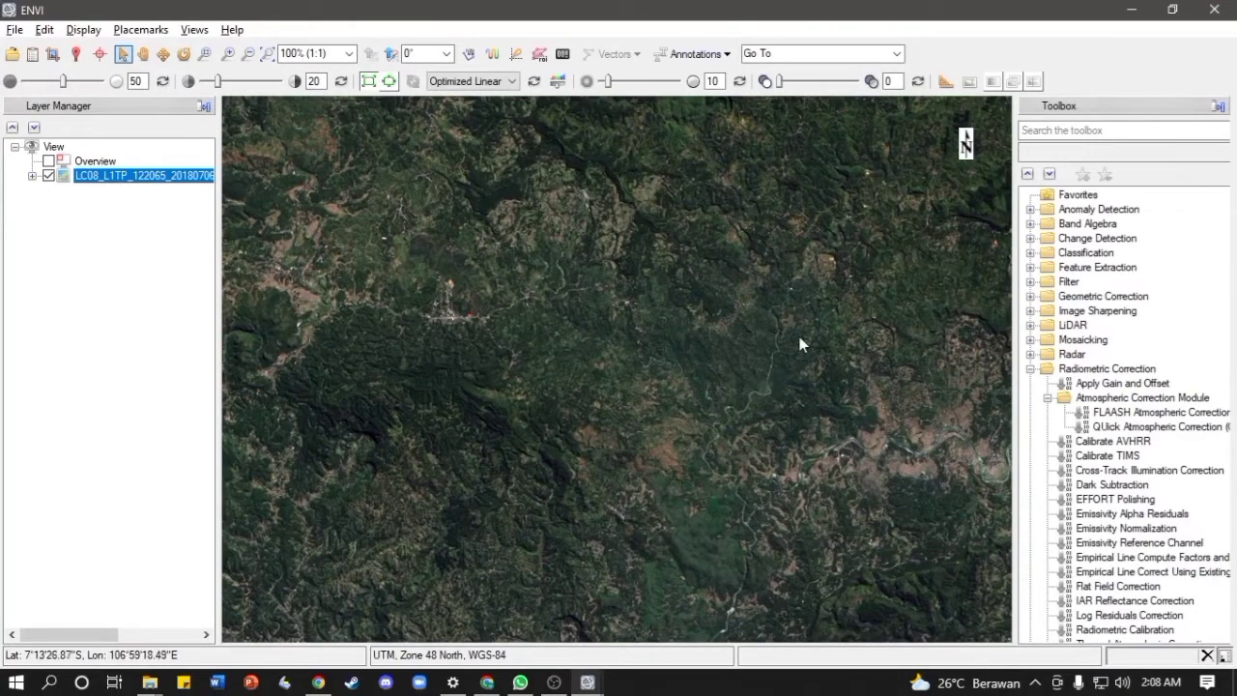
# - Examine the full extent of the loaded Landsat scene and the urban area east of the branching reservoir at 100% scale
pyautogui.scroll(-3, 710, 366)
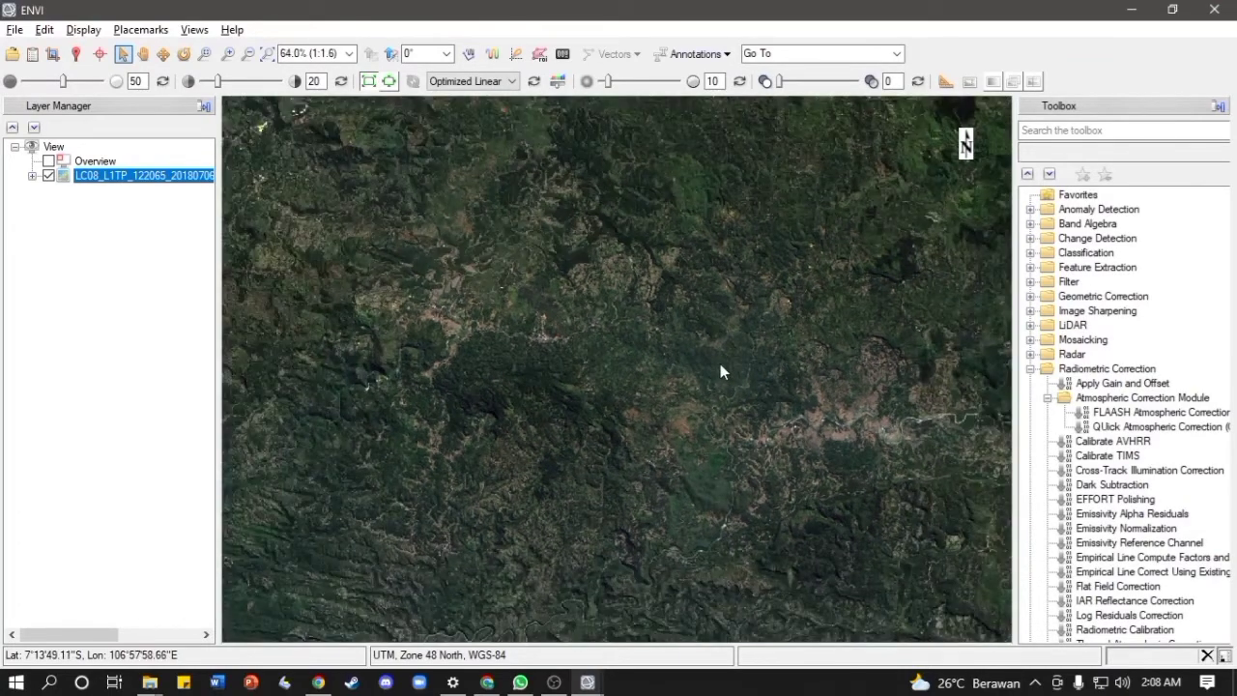
pyautogui.scroll(-1, 690, 385)
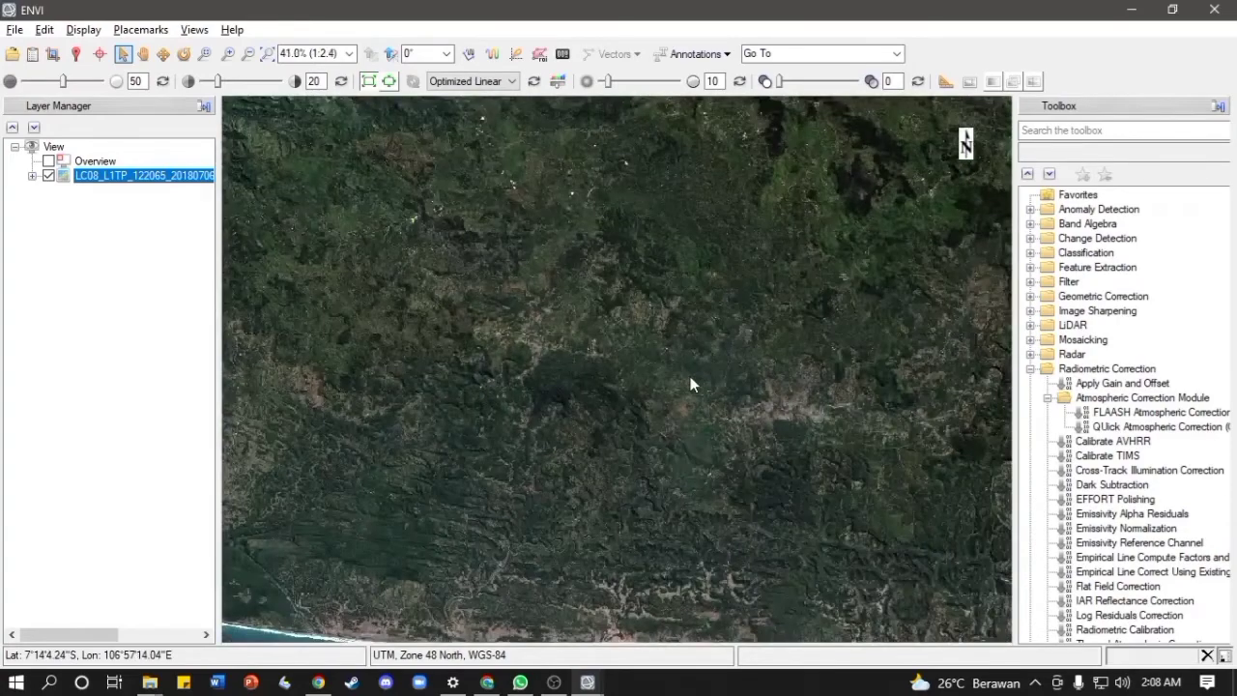
pyautogui.scroll(-1, 691, 385)
pyautogui.scroll(-1, 688, 350)
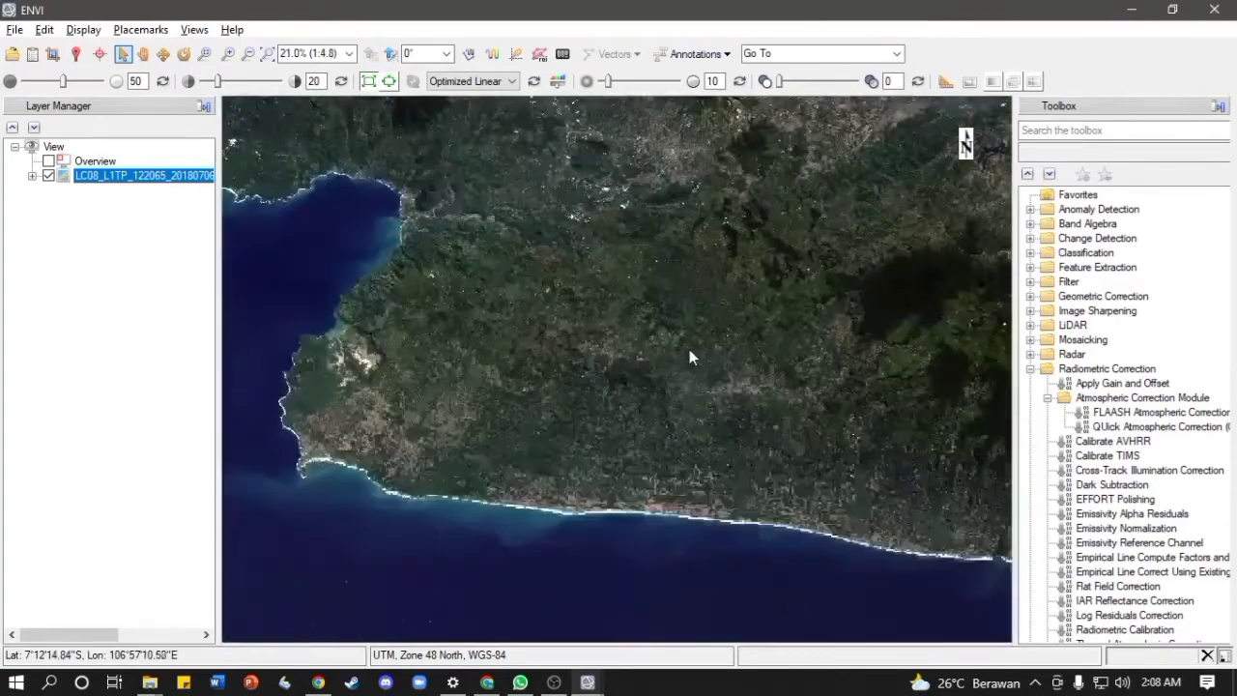
pyautogui.scroll(-1, 754, 271)
pyautogui.scroll(-1, 774, 253)
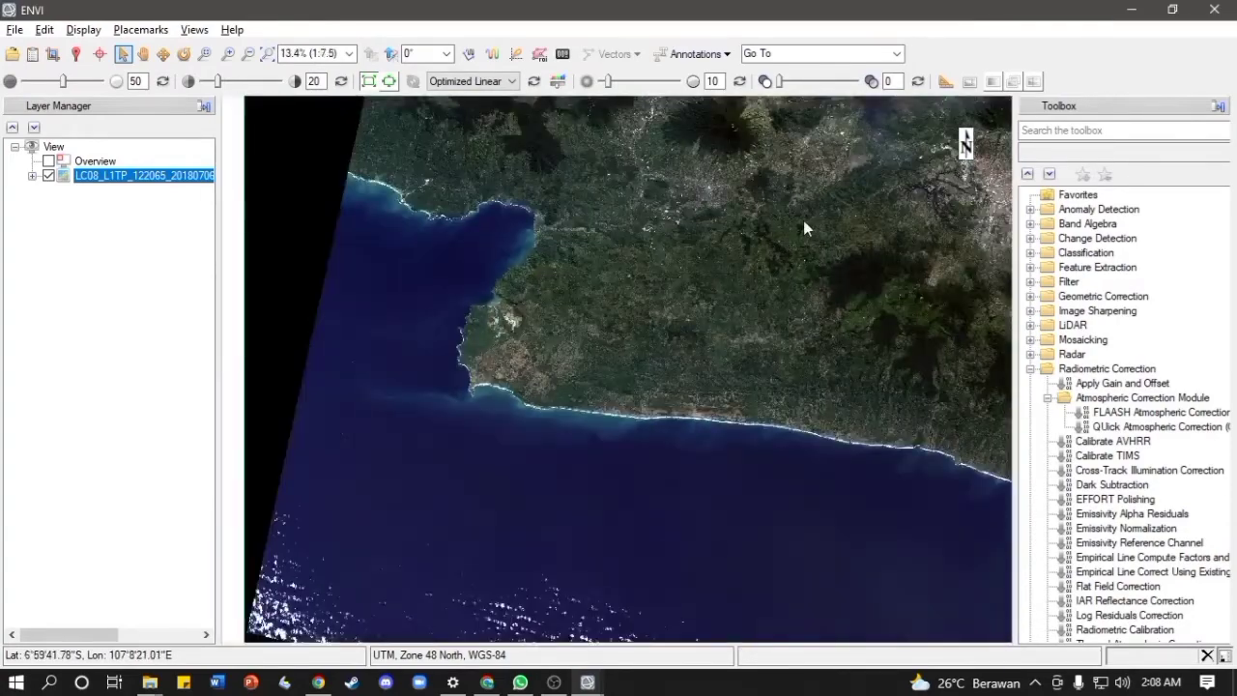
pyautogui.moveTo(803, 220); pyautogui.dragTo(632, 319)
pyautogui.scroll(-1, 631, 319)
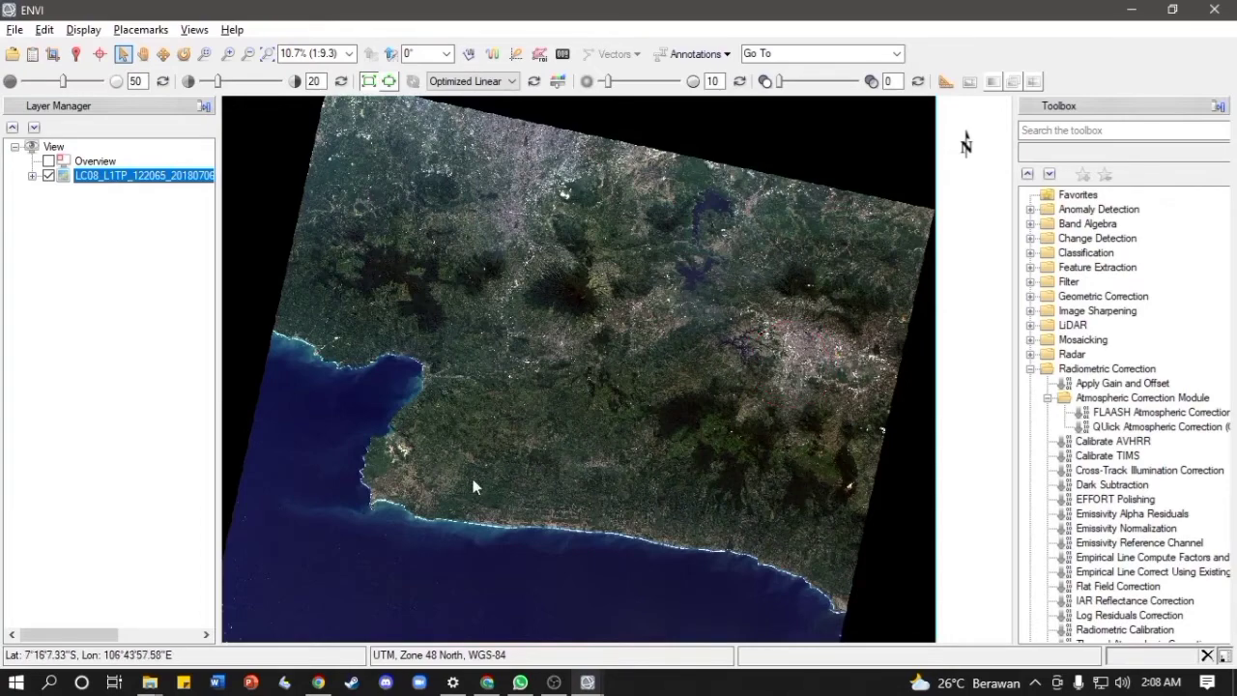
pyautogui.scroll(5, 768, 371)
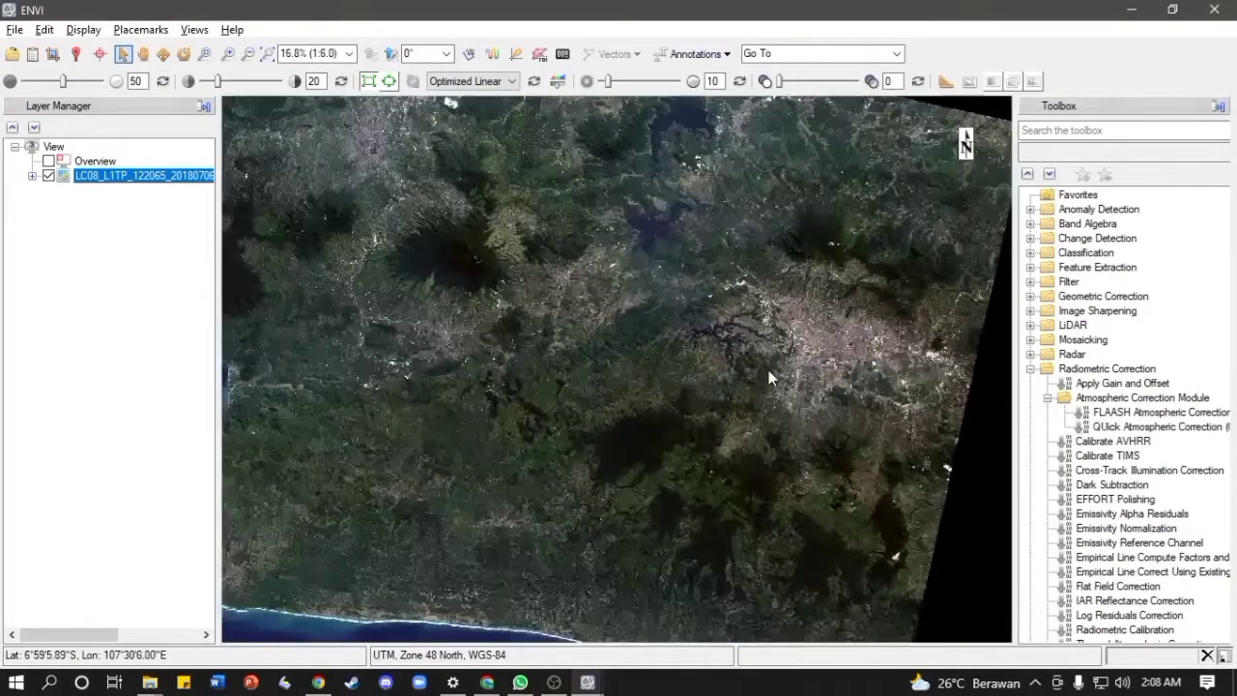
pyautogui.scroll(3, 773, 369)
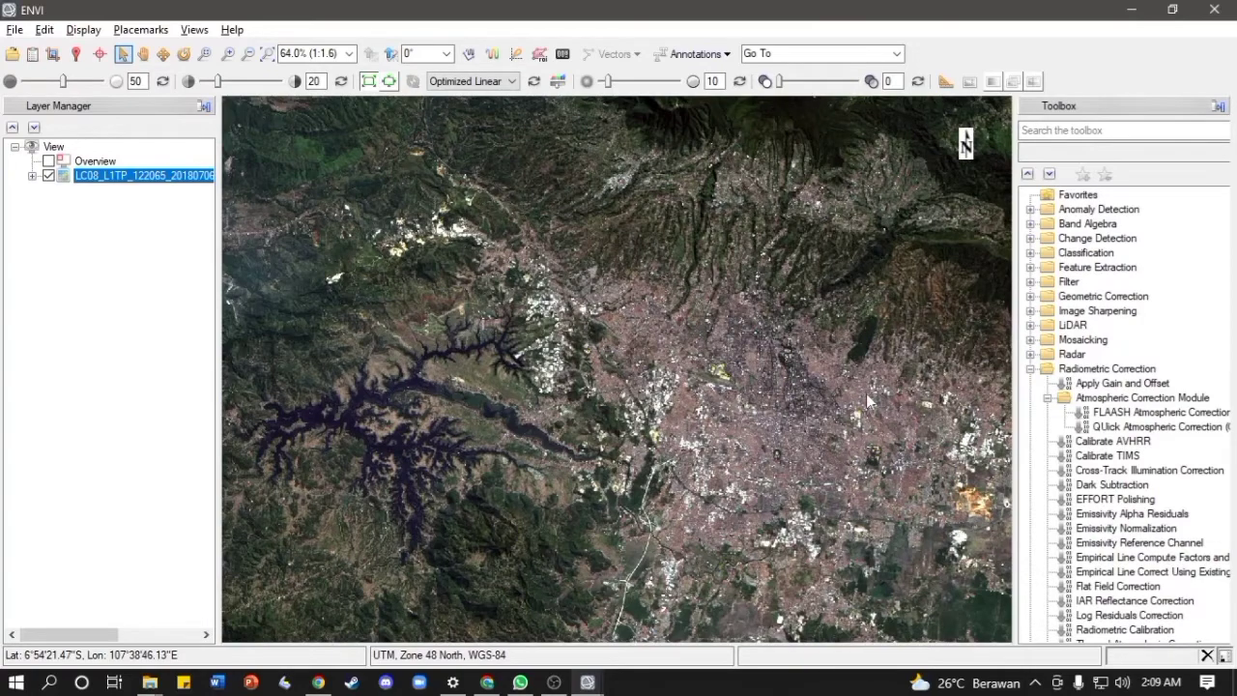
pyautogui.scroll(2, 763, 343)
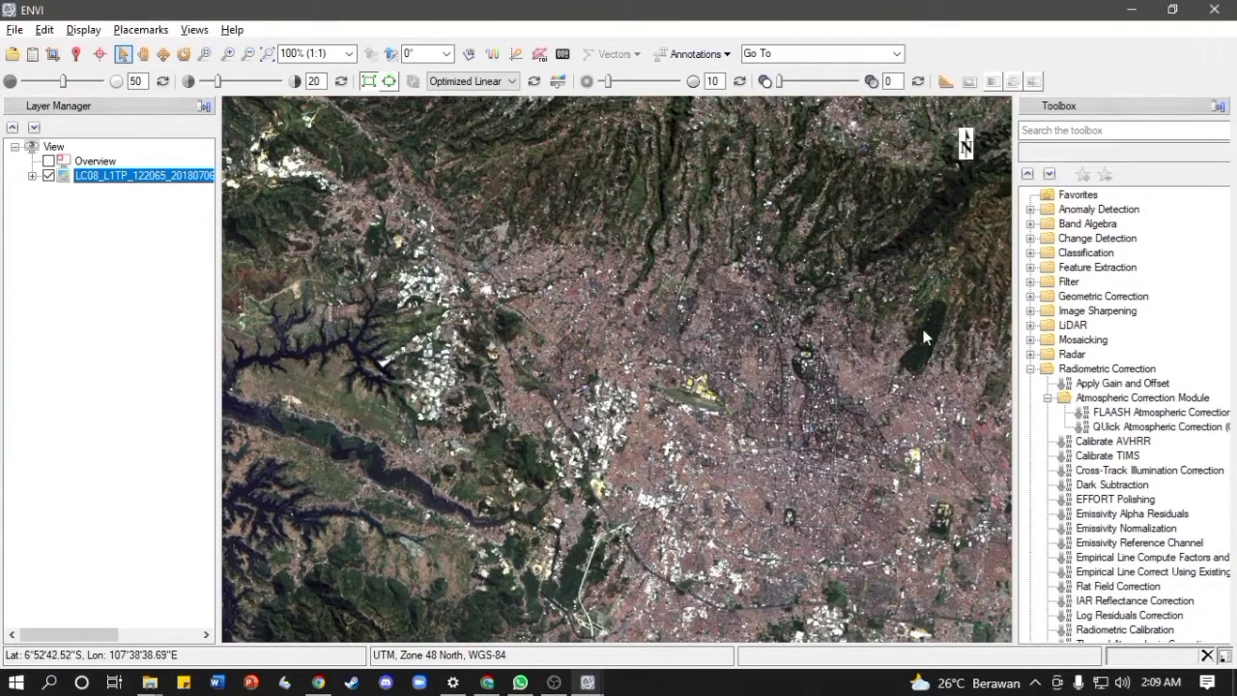
pyautogui.moveTo(923, 336); pyautogui.dragTo(794, 294)
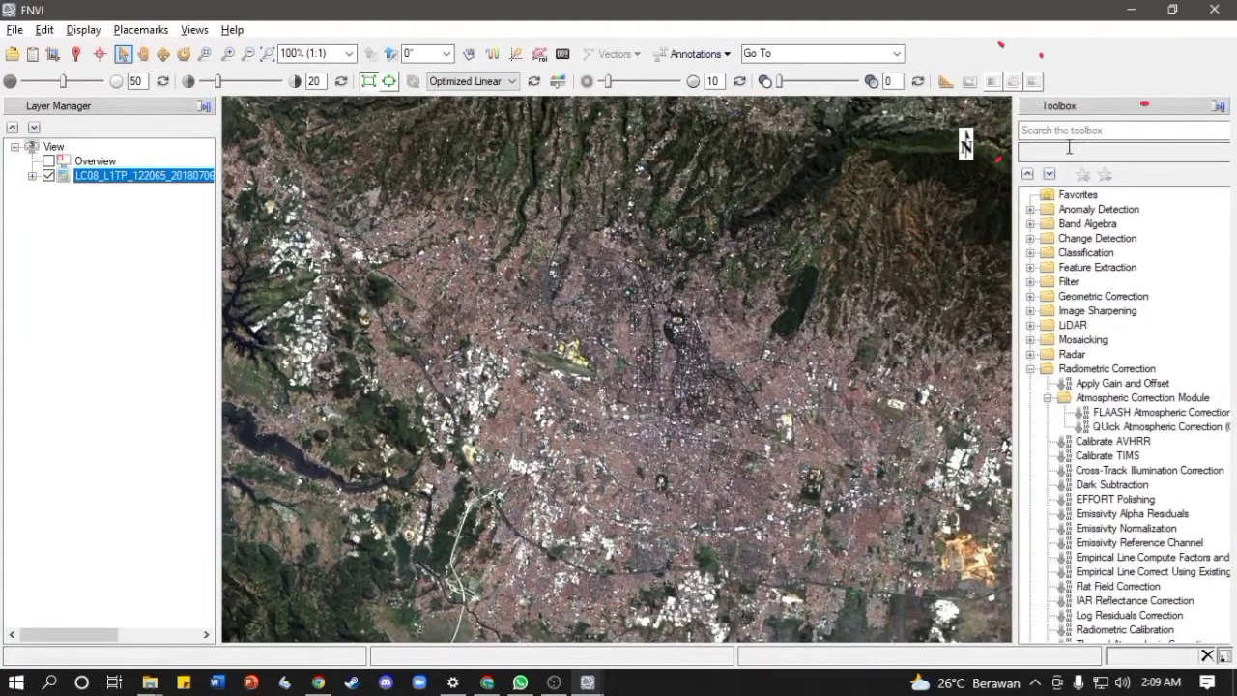
# - Start Radiometric Calibration with the MTL_MultiSpectral dataset as input, using the full extent and all 7 bands
pyautogui.click(1071, 371)
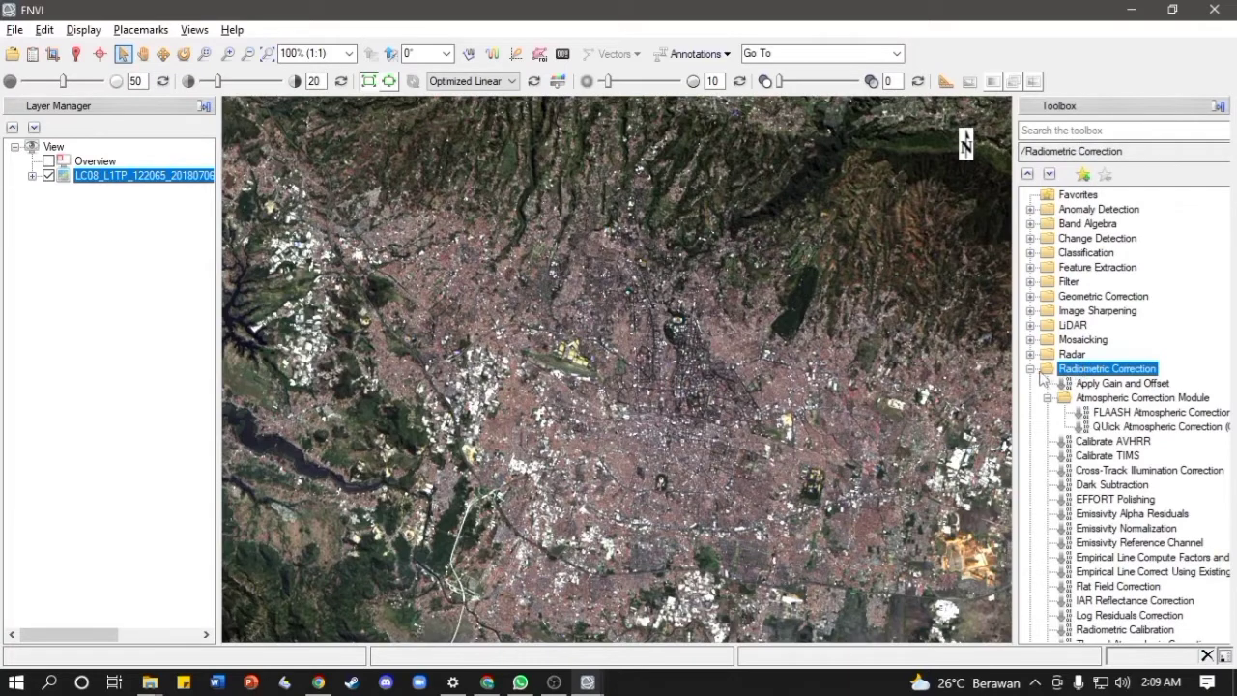
pyautogui.scroll(-3, 1113, 411)
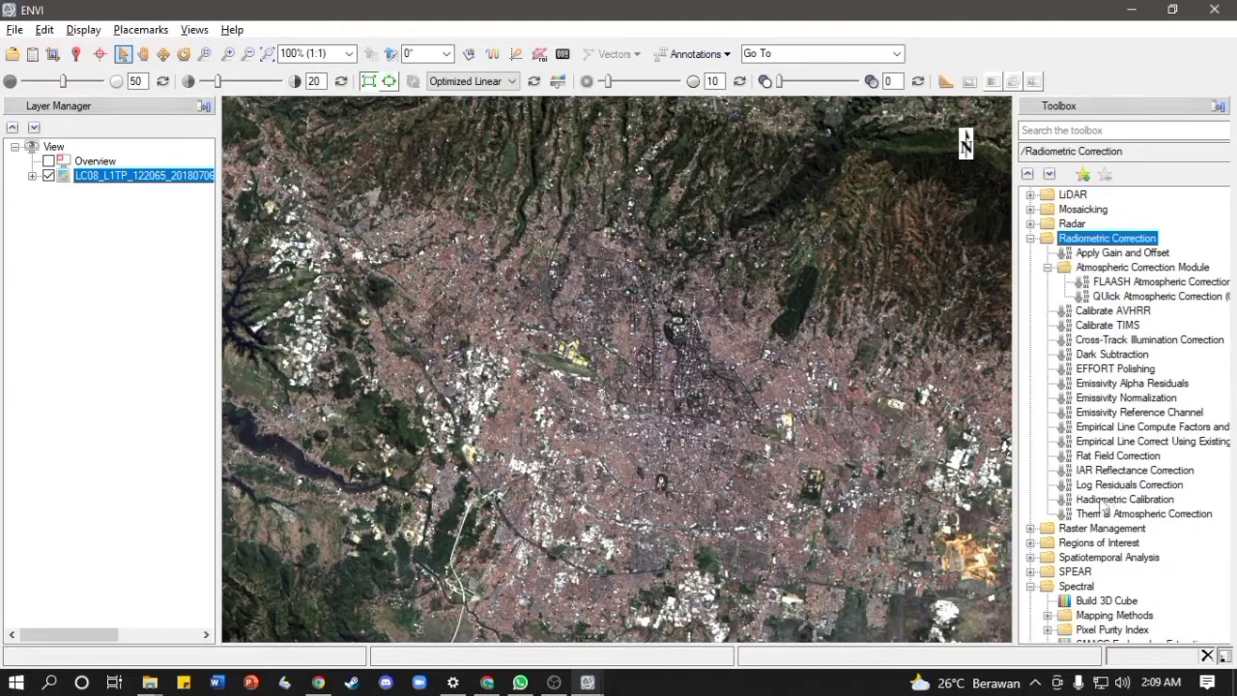
pyautogui.click(1099, 501)
pyautogui.doubleClick(1102, 500)
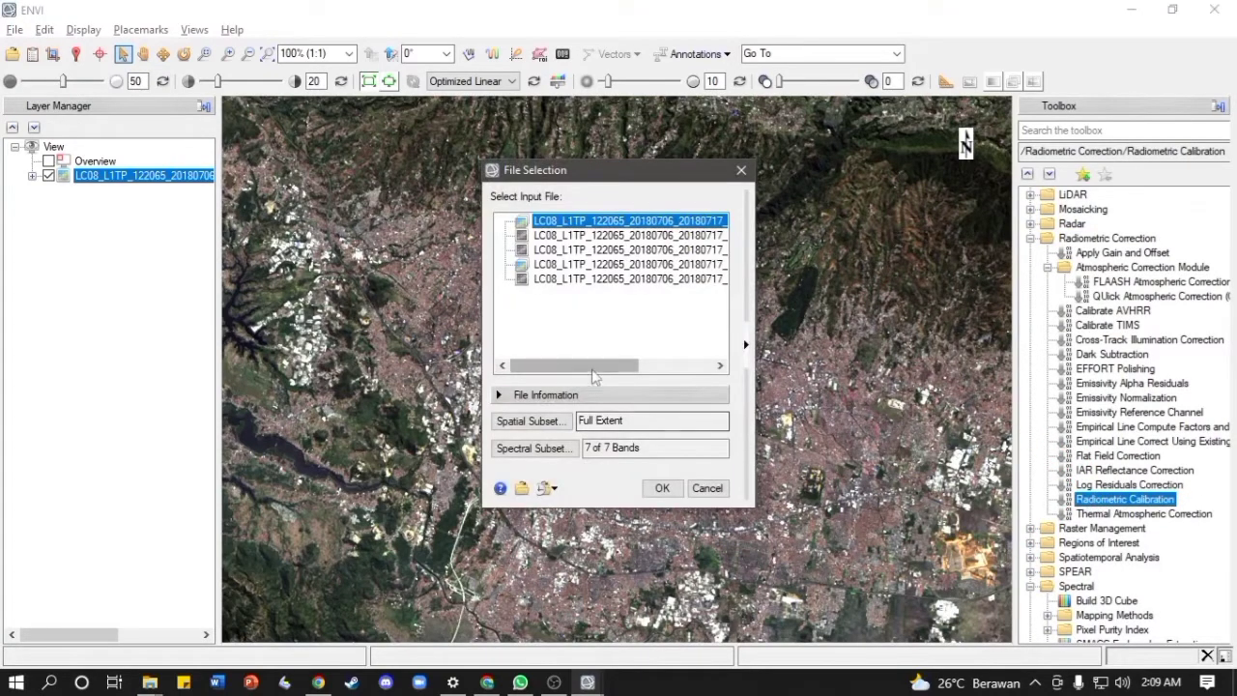
pyautogui.moveTo(586, 368); pyautogui.dragTo(676, 365)
pyautogui.click(745, 345)
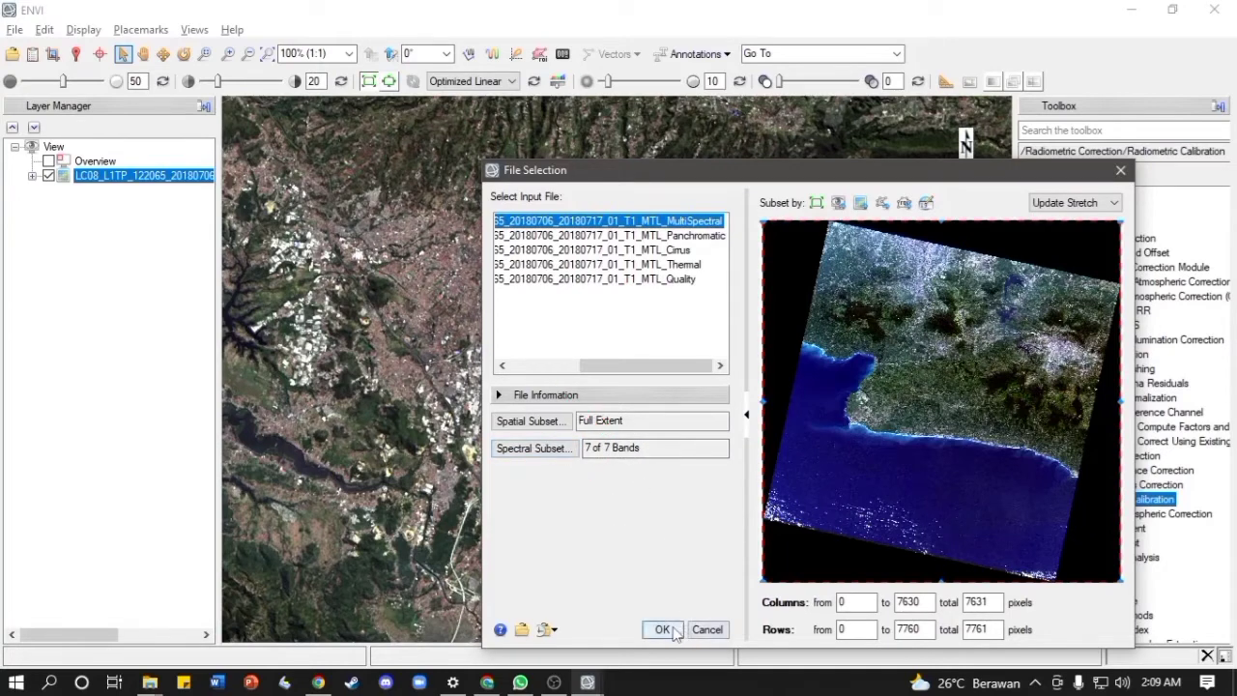
pyautogui.click(675, 633)
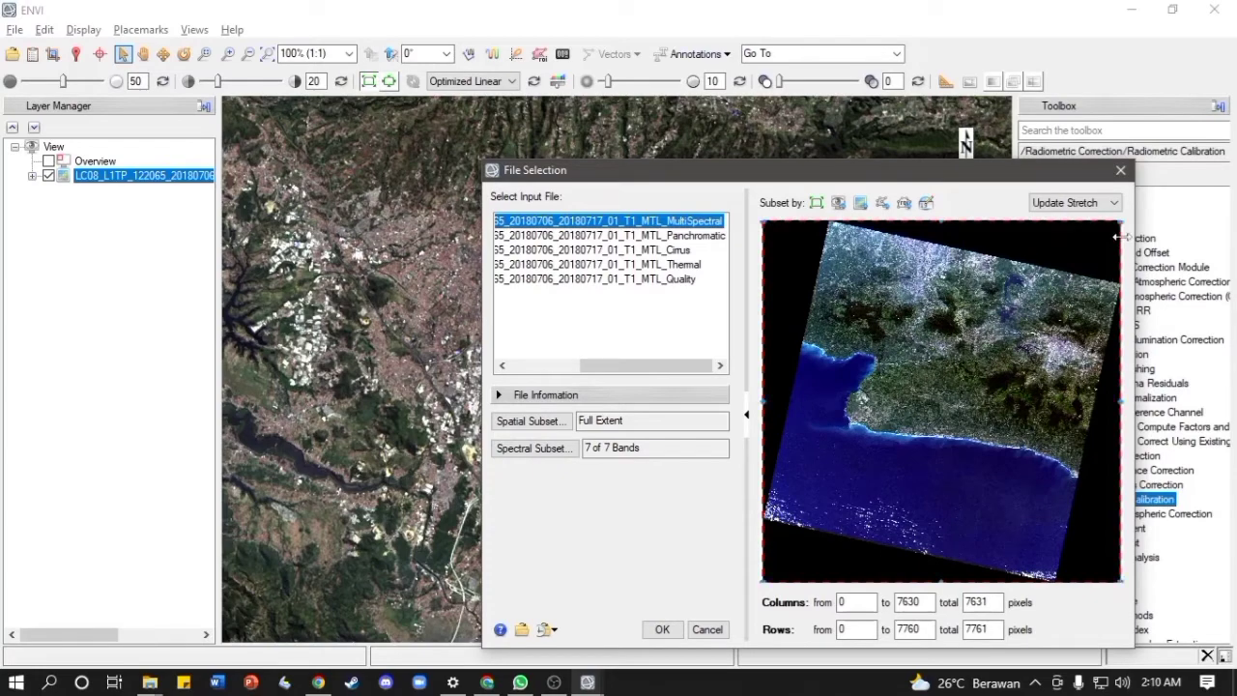
pyautogui.click(663, 636)
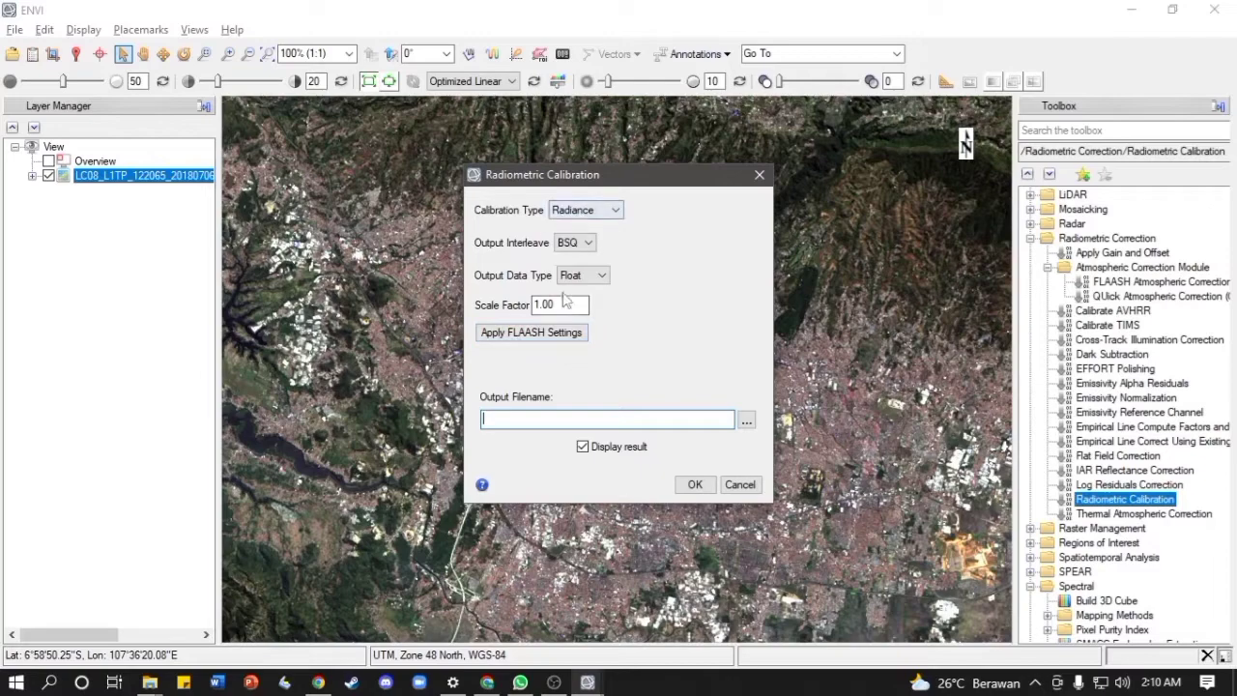
# - Run the radiance calibration with FLAASH settings applied, saving the output as Radiance in the Radiometrik folder
pyautogui.click(547, 338)
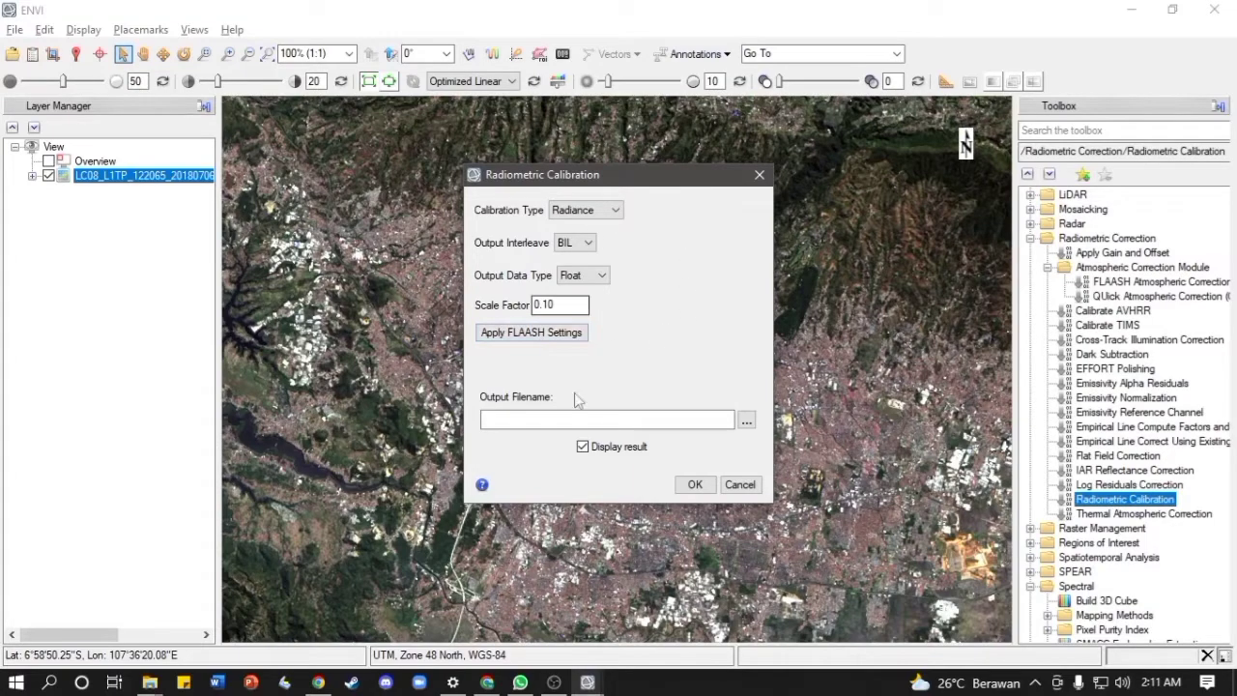
pyautogui.click(746, 421)
pyautogui.write('Radi')
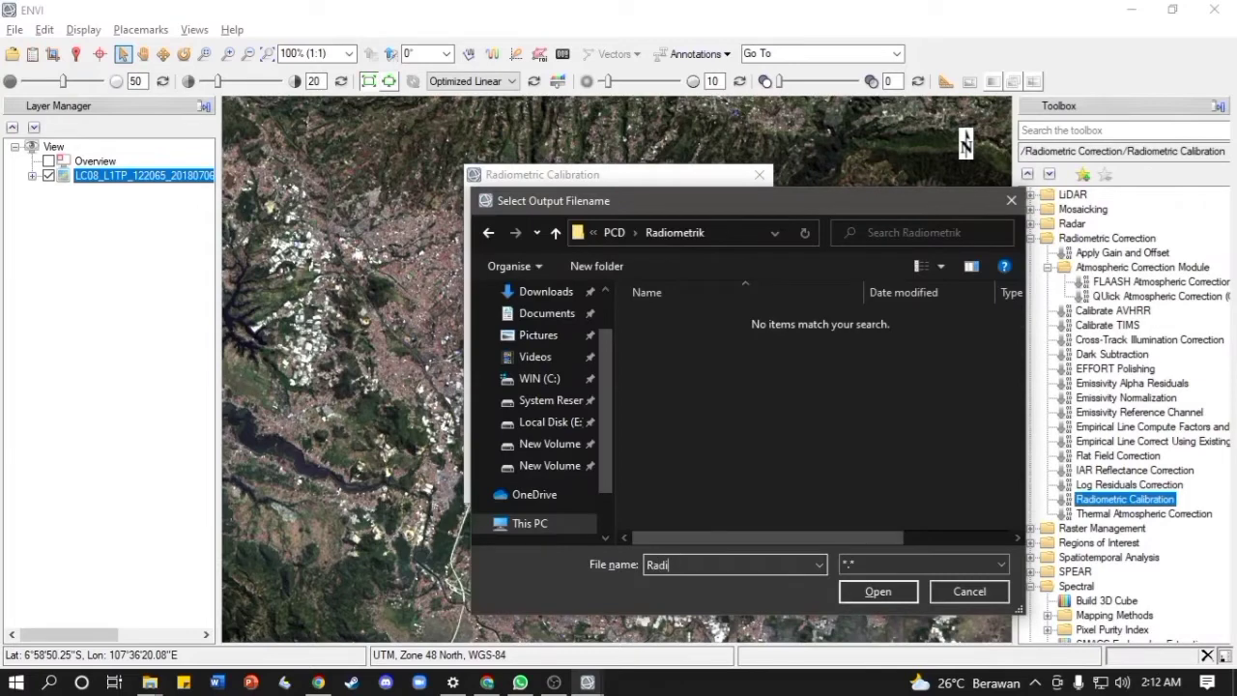
pyautogui.write('ance')
pyautogui.moveTo(606, 363); pyautogui.dragTo(609, 334)
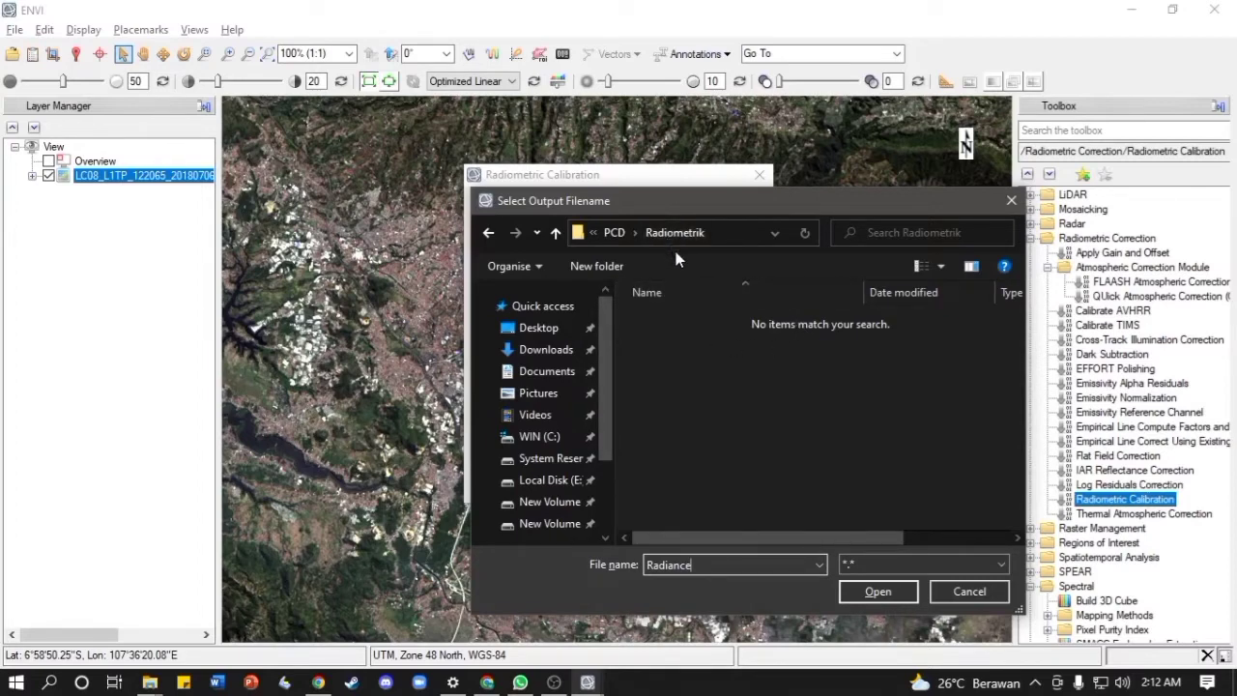
pyautogui.moveTo(676, 201); pyautogui.dragTo(590, 155)
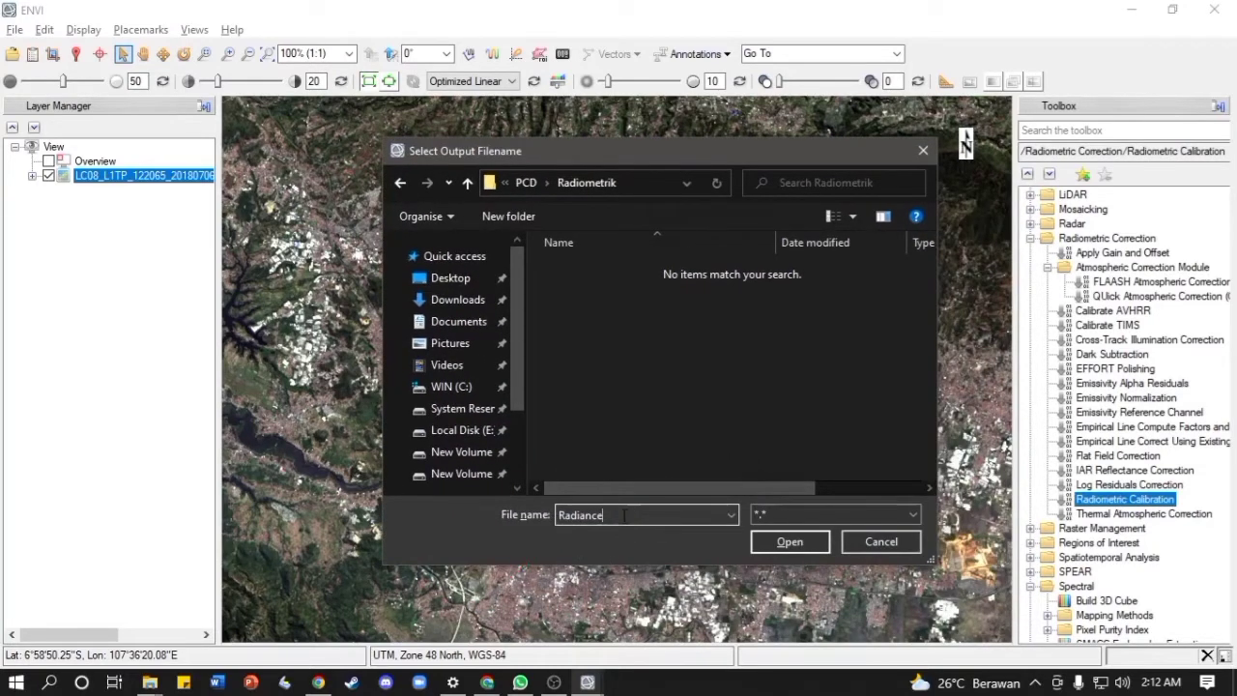
pyautogui.click(779, 544)
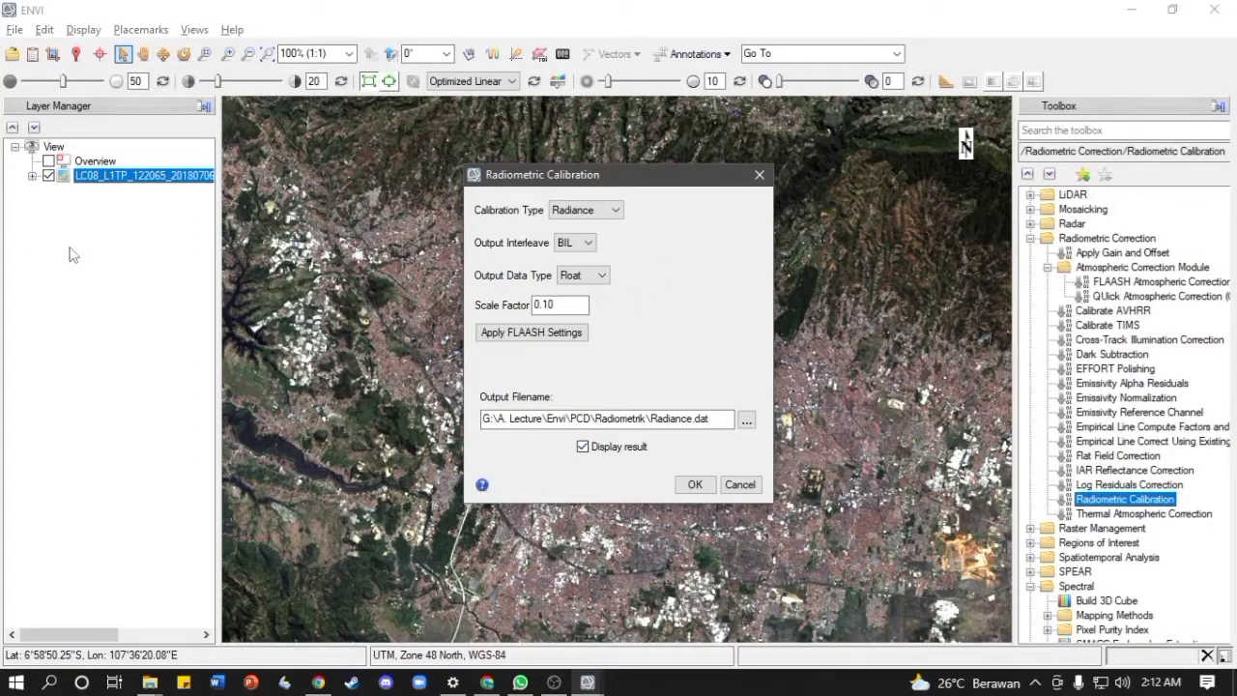
pyautogui.click(694, 485)
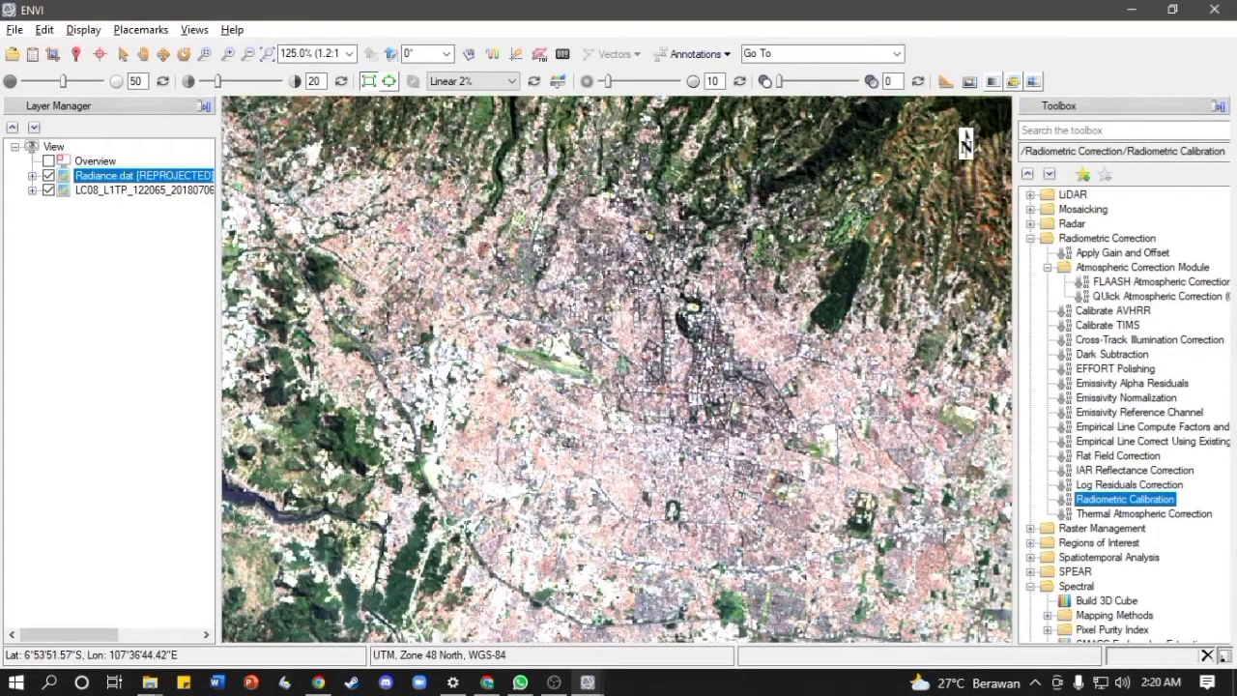
# - Compare the calibrated Radiance.dat layer with the original image by hiding and showing it again
pyautogui.scroll(-1, 711, 363)
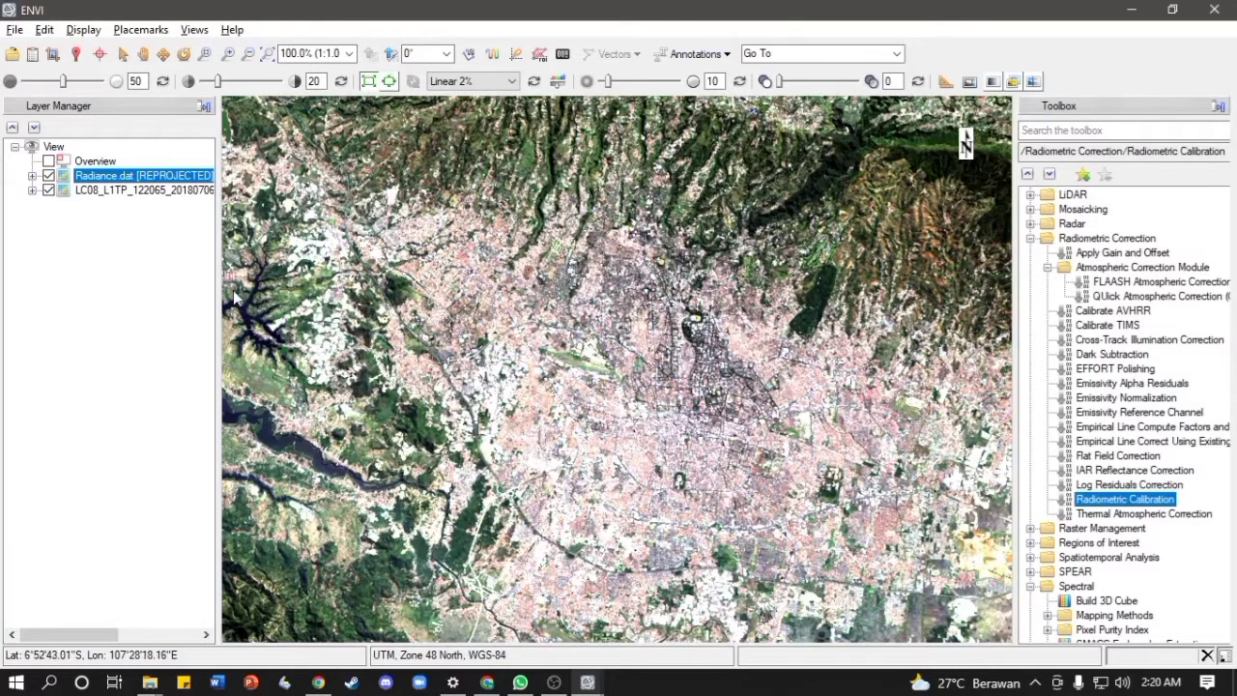
pyautogui.click(49, 176)
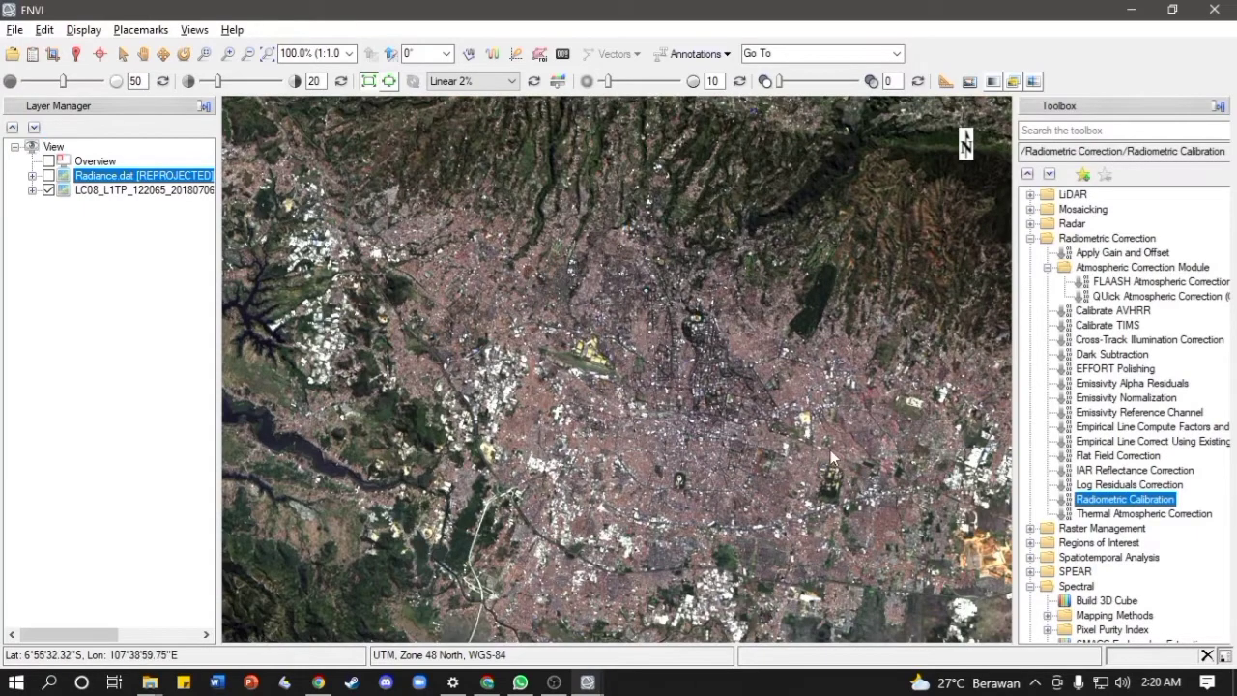
pyautogui.click(106, 189)
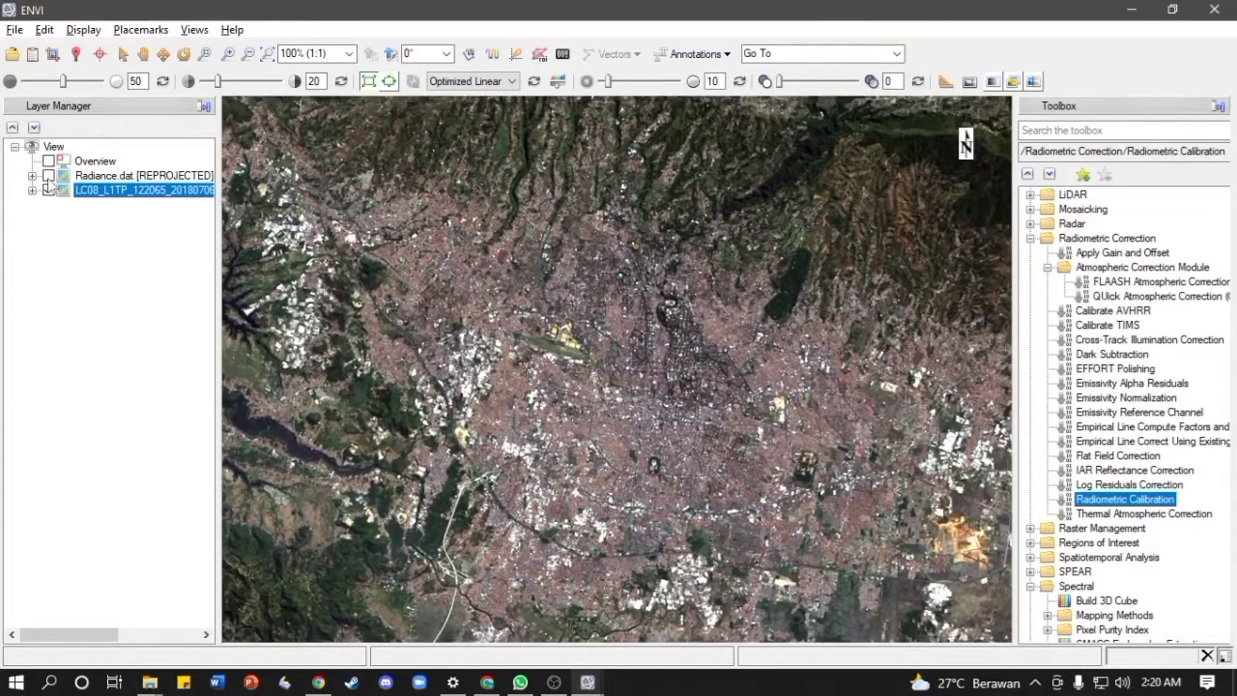
pyautogui.click(49, 176)
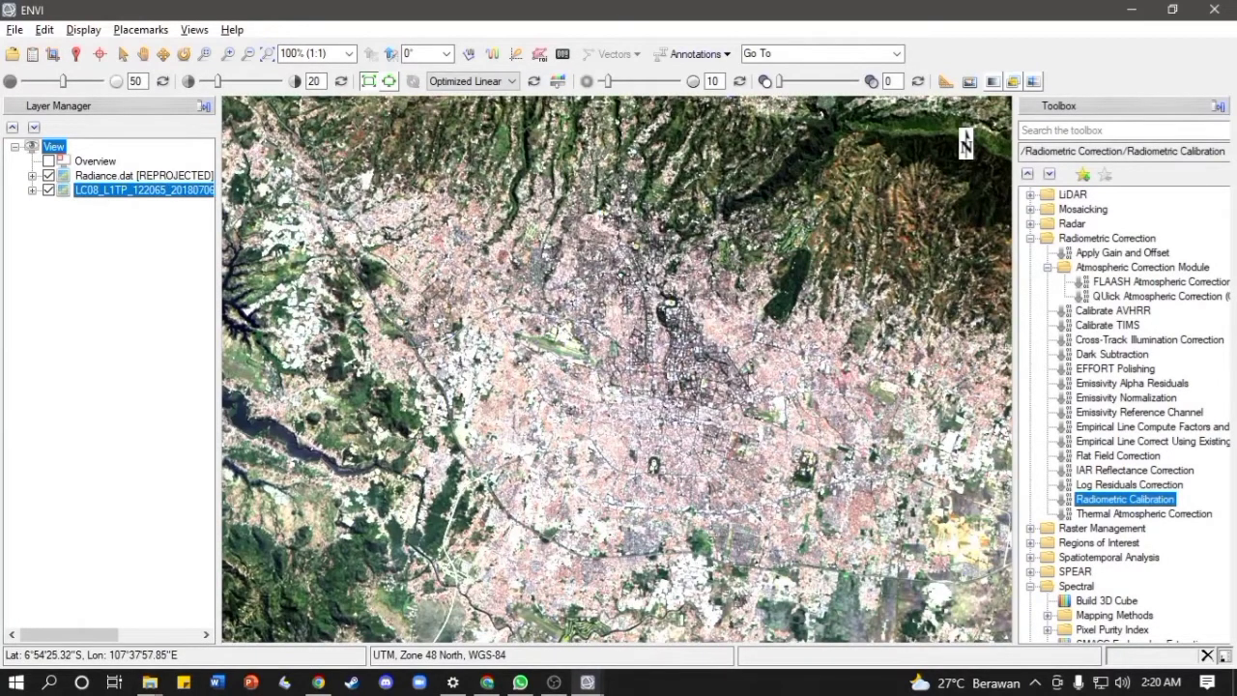
pyautogui.scroll(1, 713, 432)
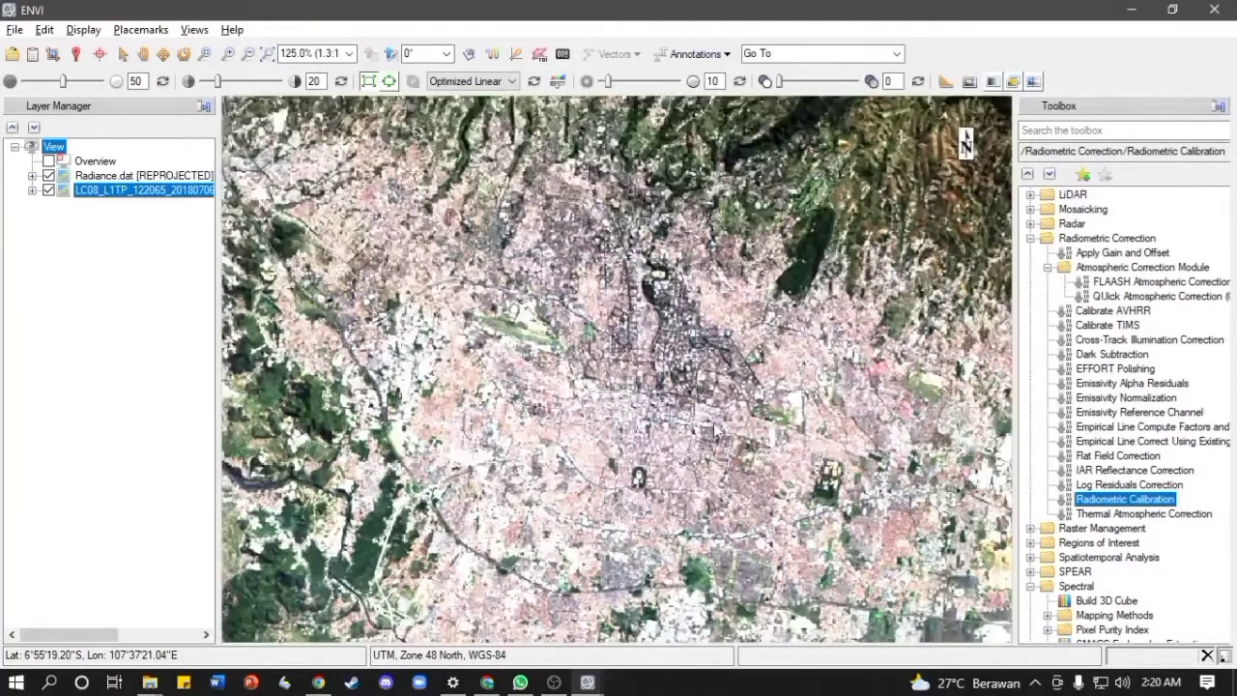
# - Examine the displayed imagery over the urban area and the branching reservoir to its west at different zoom levels
pyautogui.scroll(-1, 715, 432)
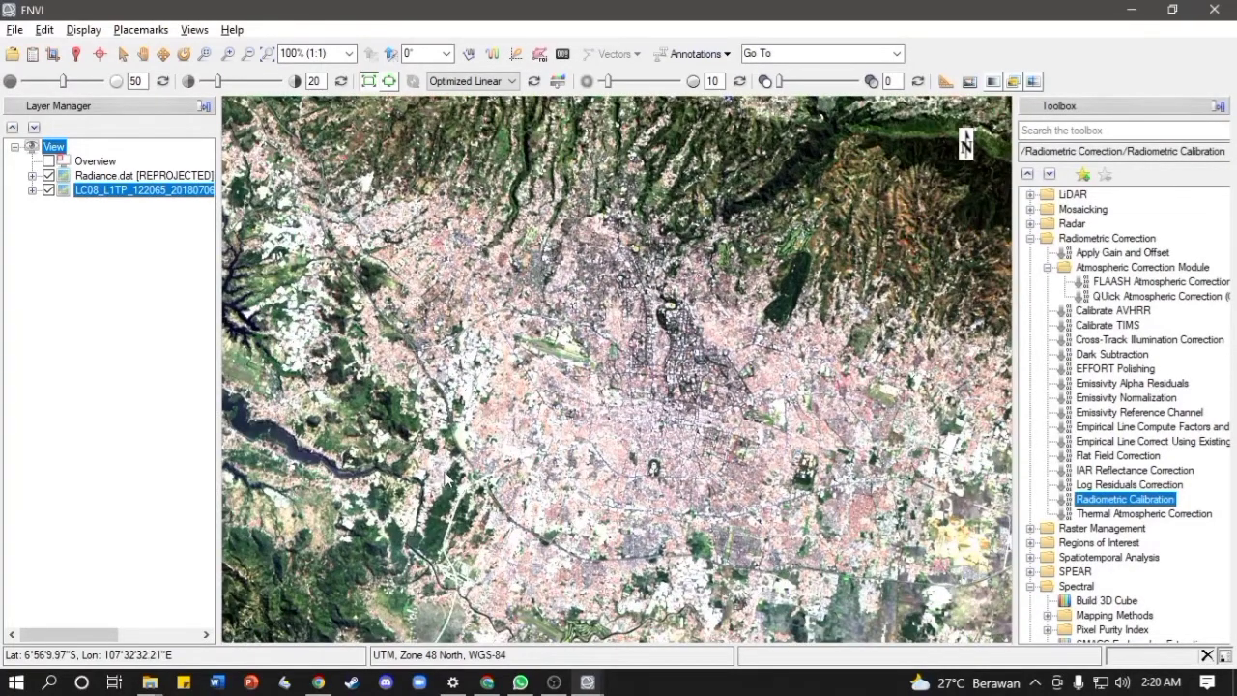
pyautogui.scroll(2, 447, 478)
pyautogui.scroll(-1, 546, 488)
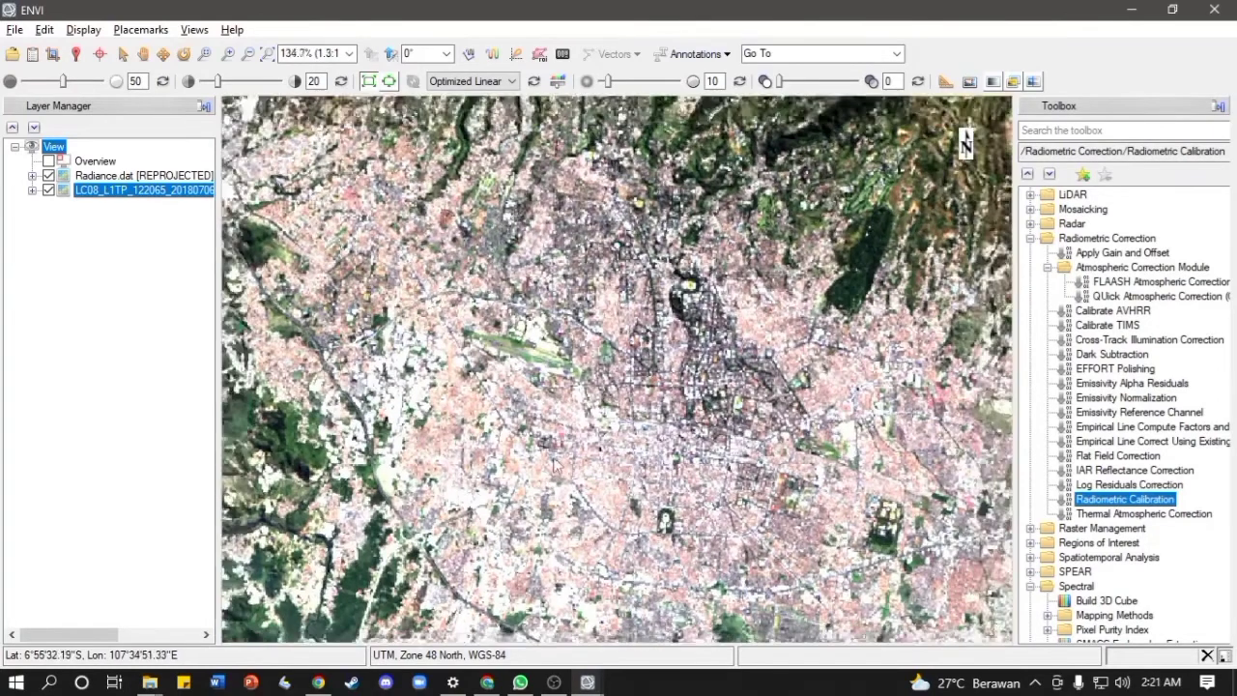
pyautogui.moveTo(555, 447); pyautogui.dragTo(667, 369)
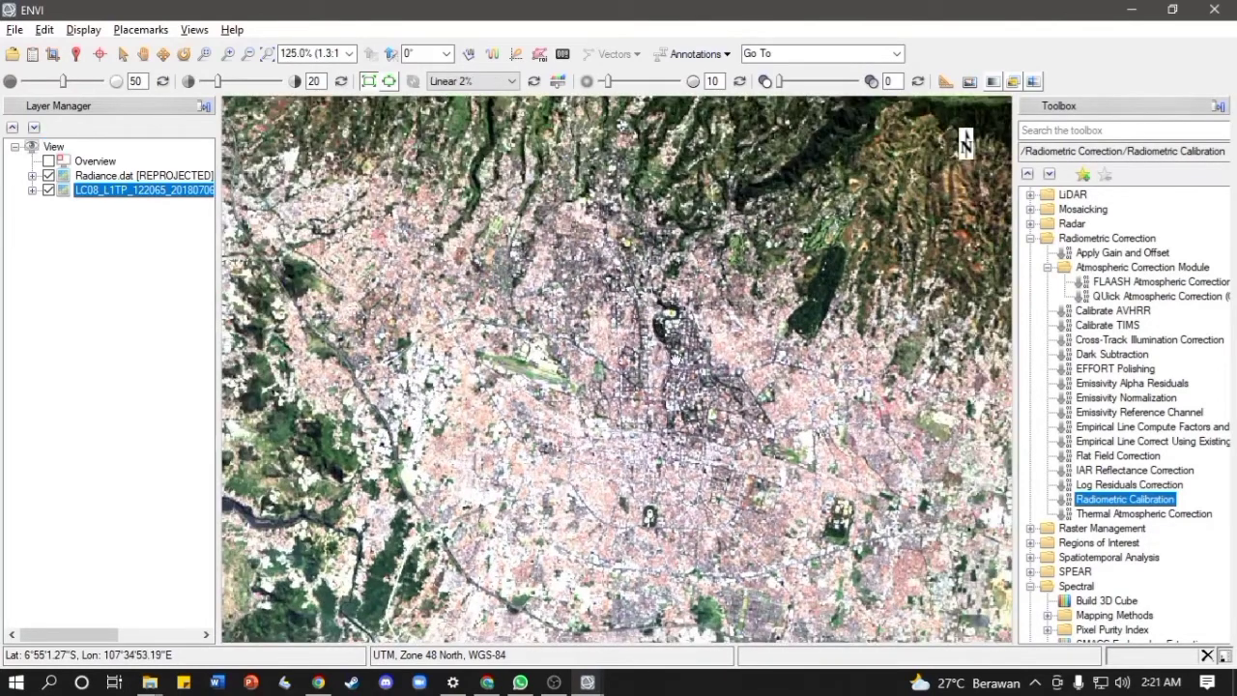
pyautogui.moveTo(667, 307); pyautogui.dragTo(615, 371)
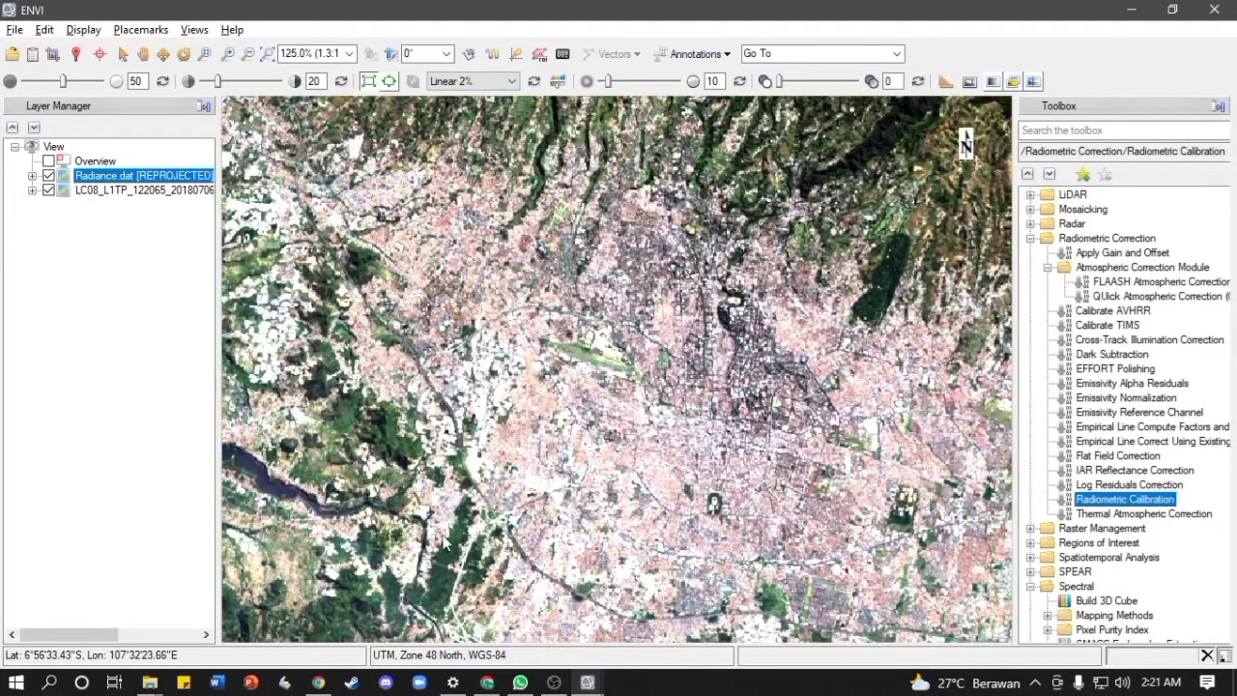
pyautogui.moveTo(446, 546); pyautogui.dragTo(548, 454)
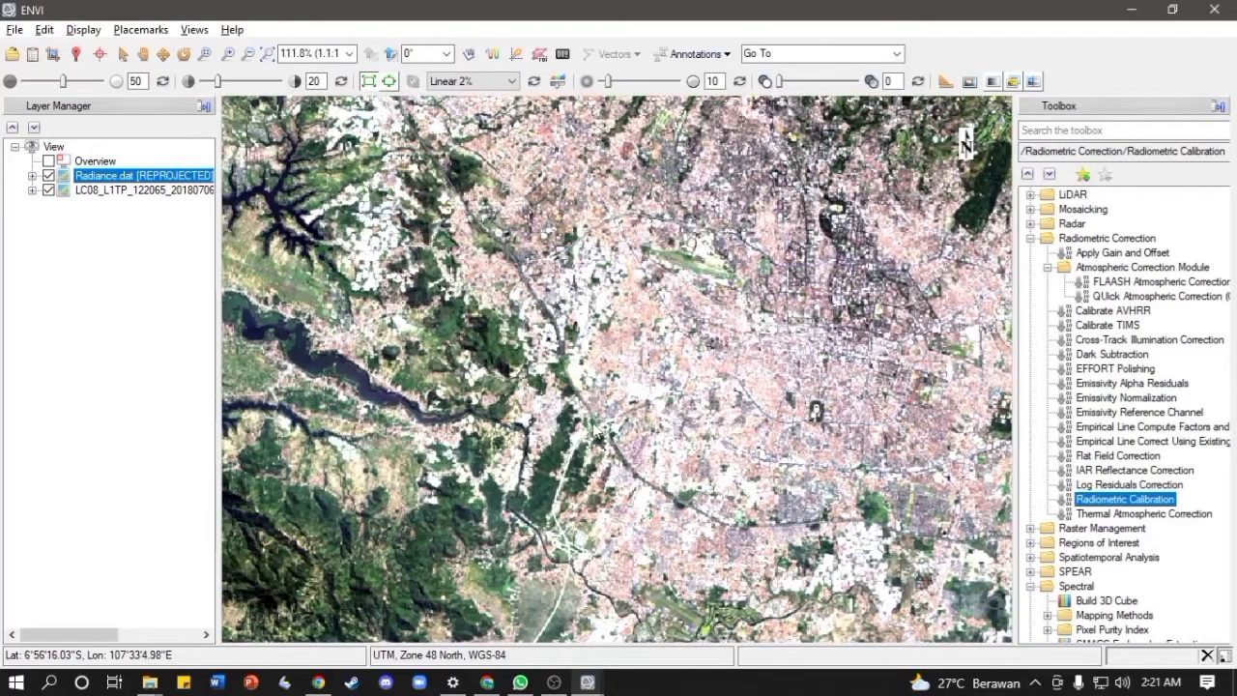
pyautogui.scroll(-1, 582, 367)
pyautogui.scroll(-2, 389, 425)
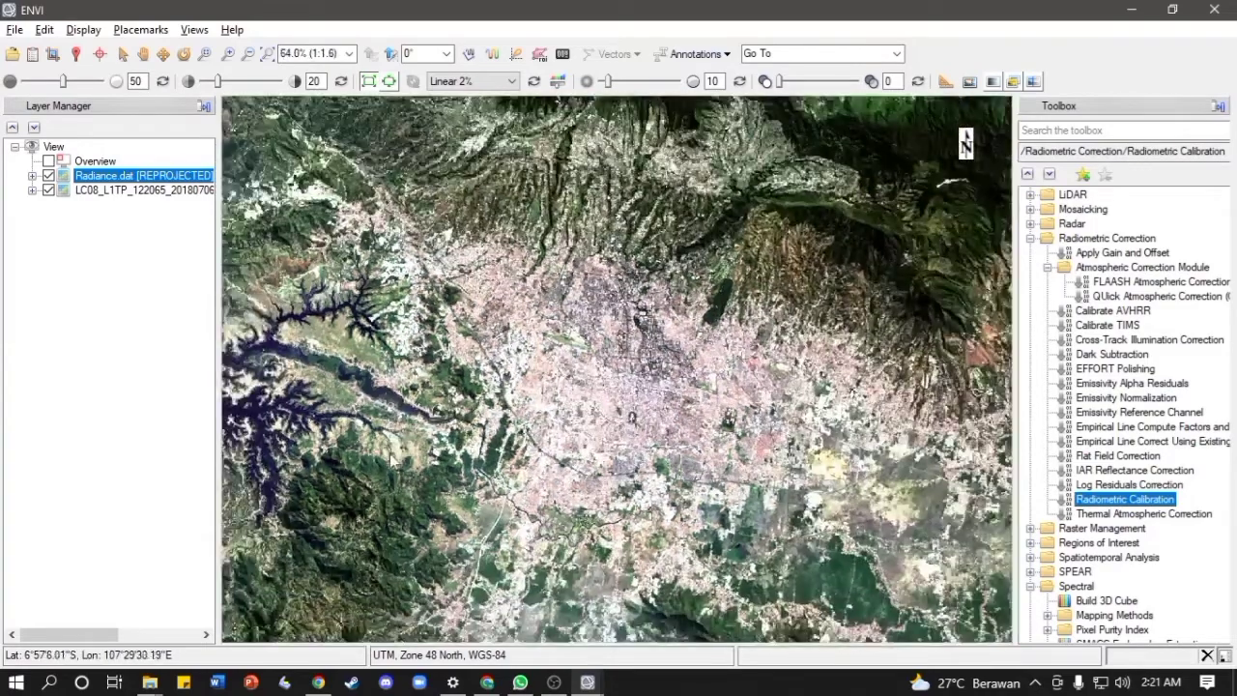
# - Compare Radiance.dat with the original image over the green hills southwest of the reservoir by hiding and showing the calibrated layer
pyautogui.scroll(-3, 390, 430)
pyautogui.moveTo(388, 452); pyautogui.dragTo(696, 301)
pyautogui.moveTo(372, 491); pyautogui.dragTo(736, 353)
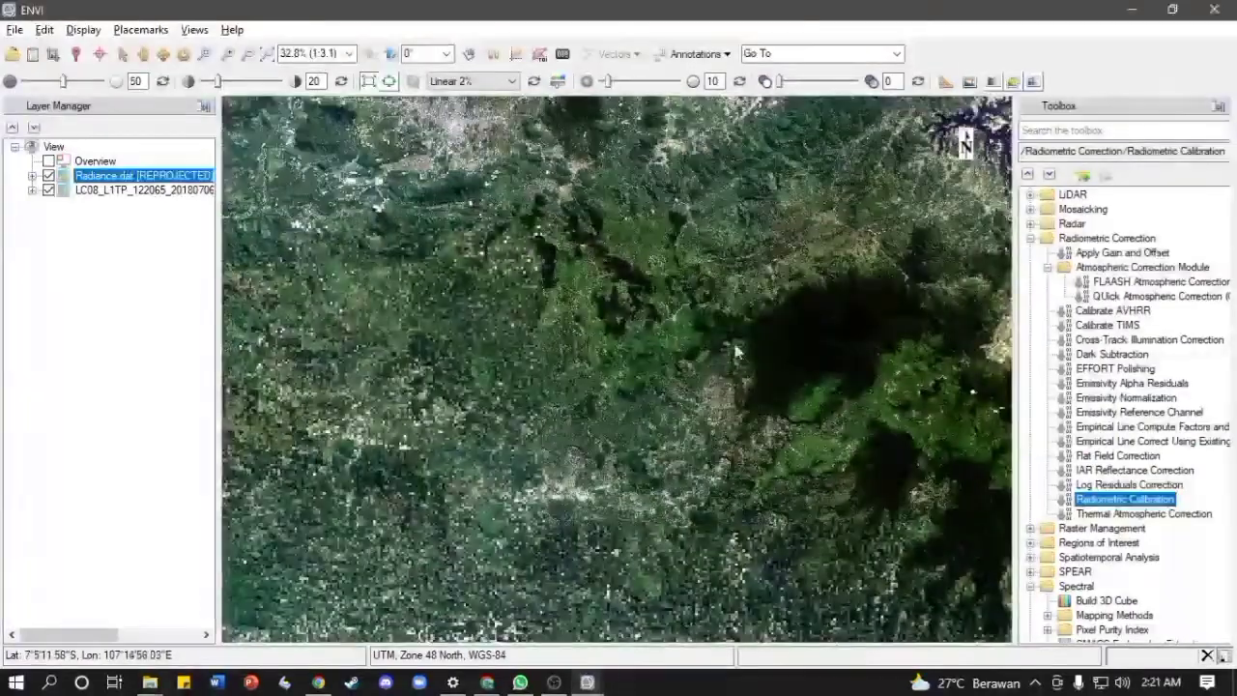
pyautogui.scroll(2, 783, 341)
pyautogui.scroll(3, 498, 323)
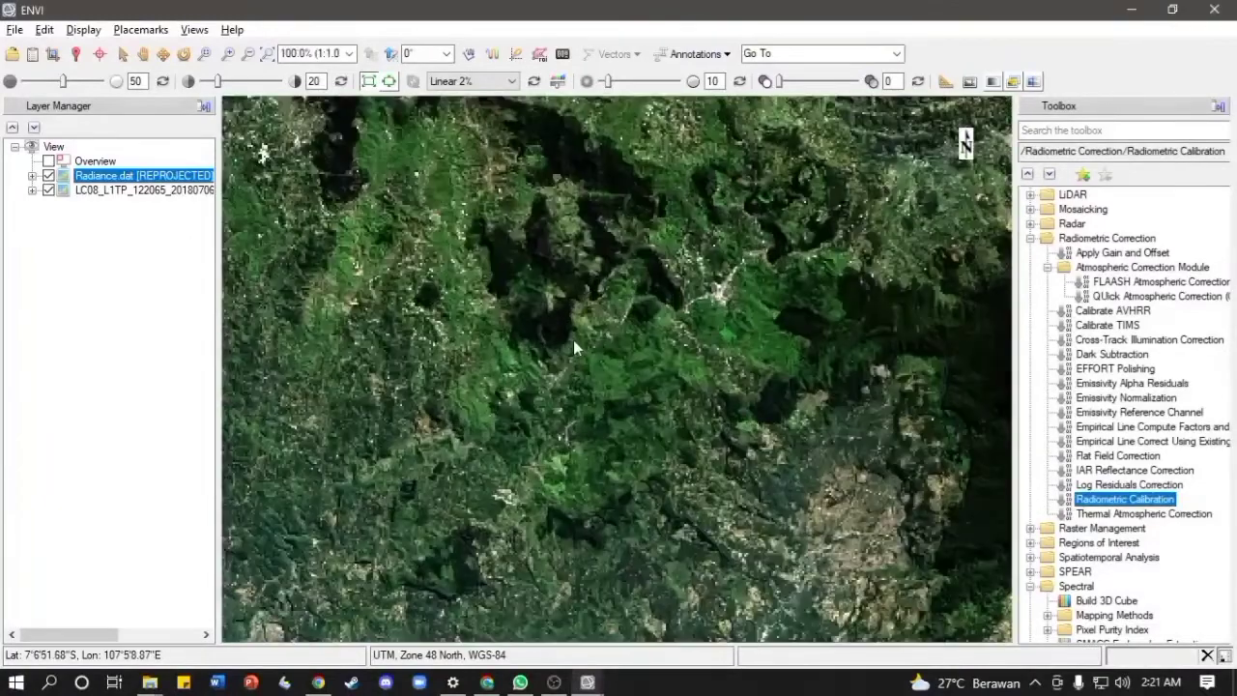
pyautogui.scroll(2, 573, 340)
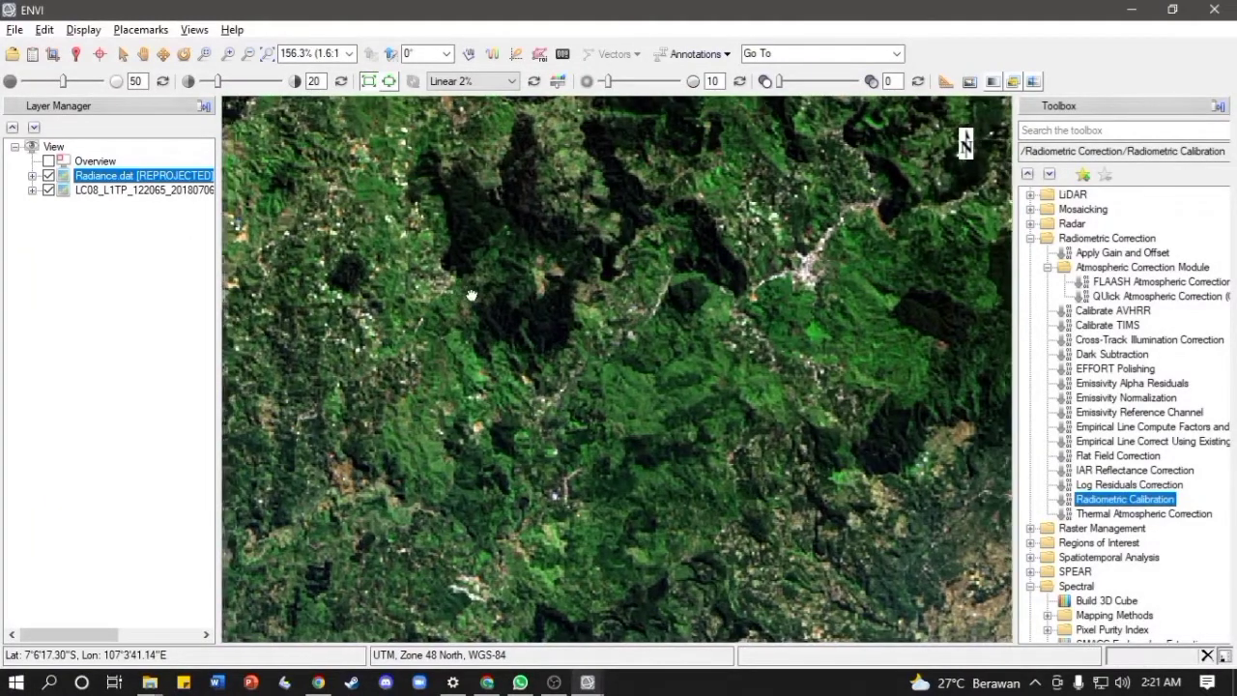
pyautogui.moveTo(481, 310); pyautogui.dragTo(543, 345)
pyautogui.click(48, 176)
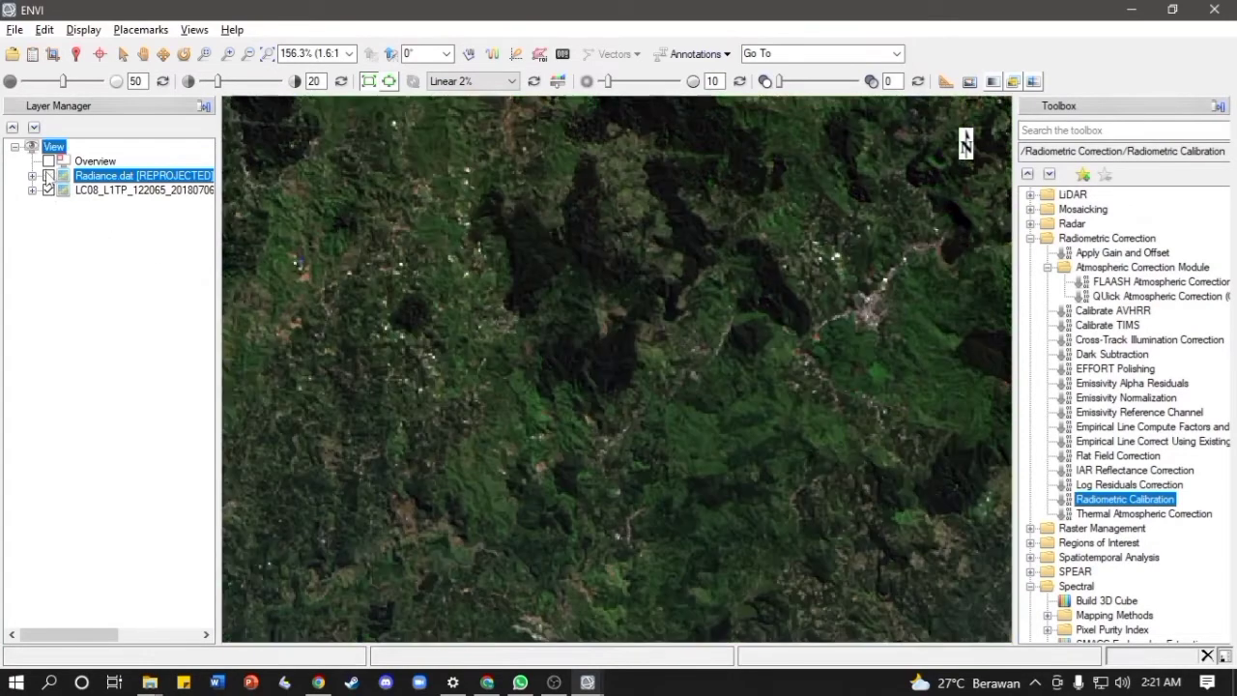
pyautogui.click(48, 176)
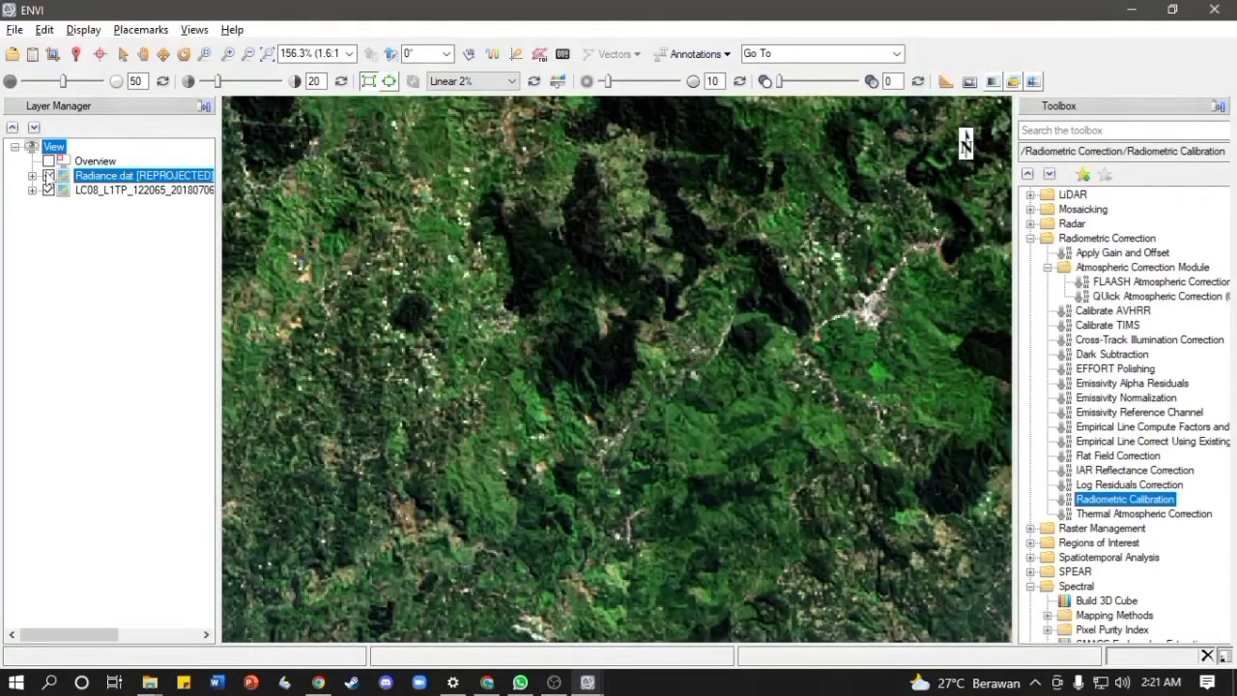
# - Compare Radiance.dat with the original image at the coastal headland and bay by repeatedly hiding and showing the calibrated layer
pyautogui.scroll(-7, 694, 413)
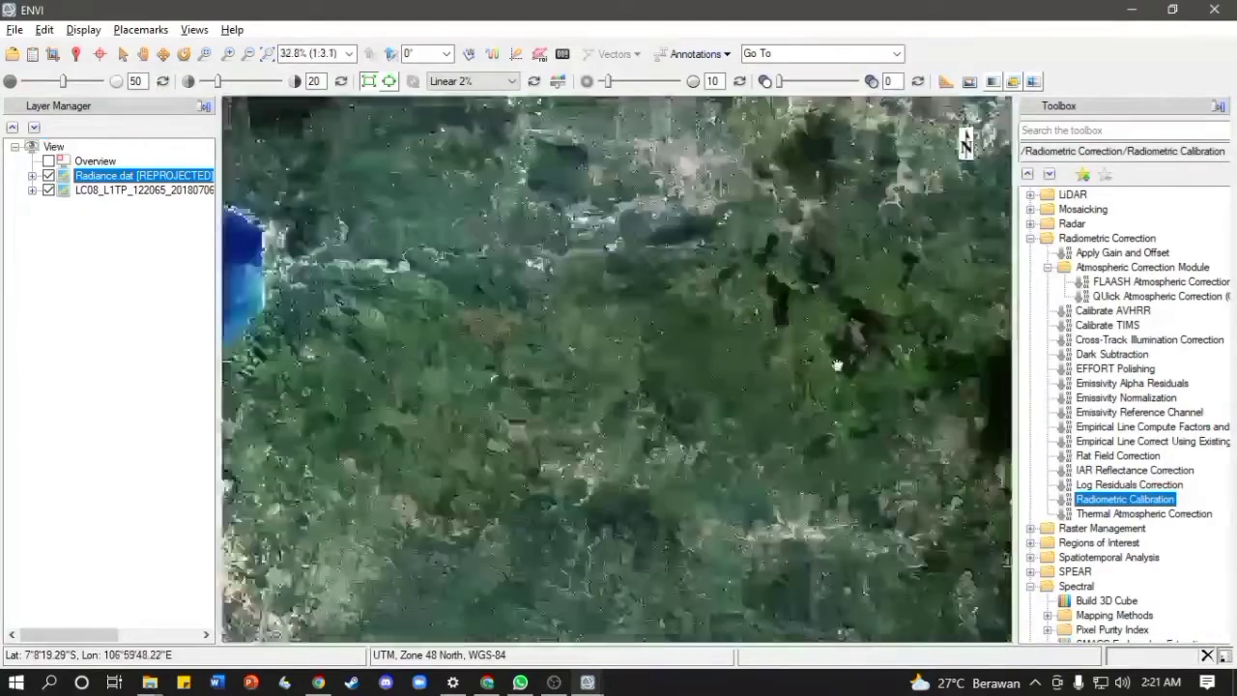
pyautogui.scroll(3, 574, 453)
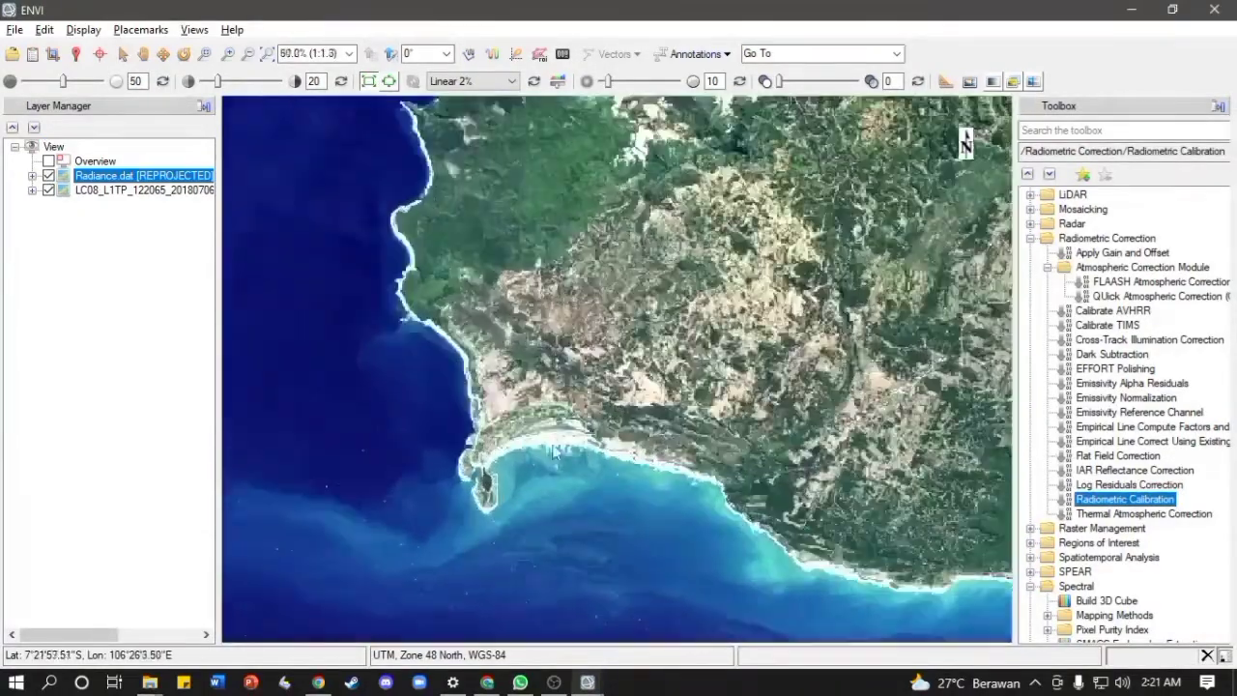
pyautogui.scroll(3, 555, 453)
pyautogui.click(48, 176)
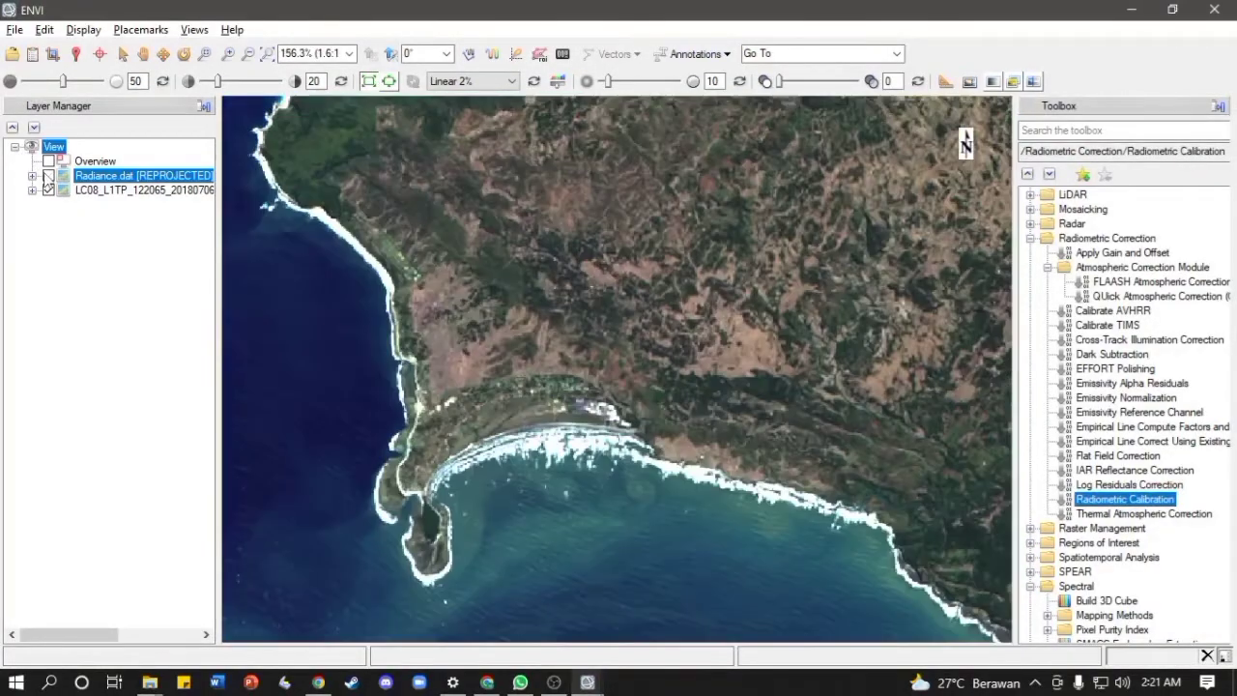
pyautogui.click(48, 176)
pyautogui.click(49, 175)
pyautogui.click(48, 175)
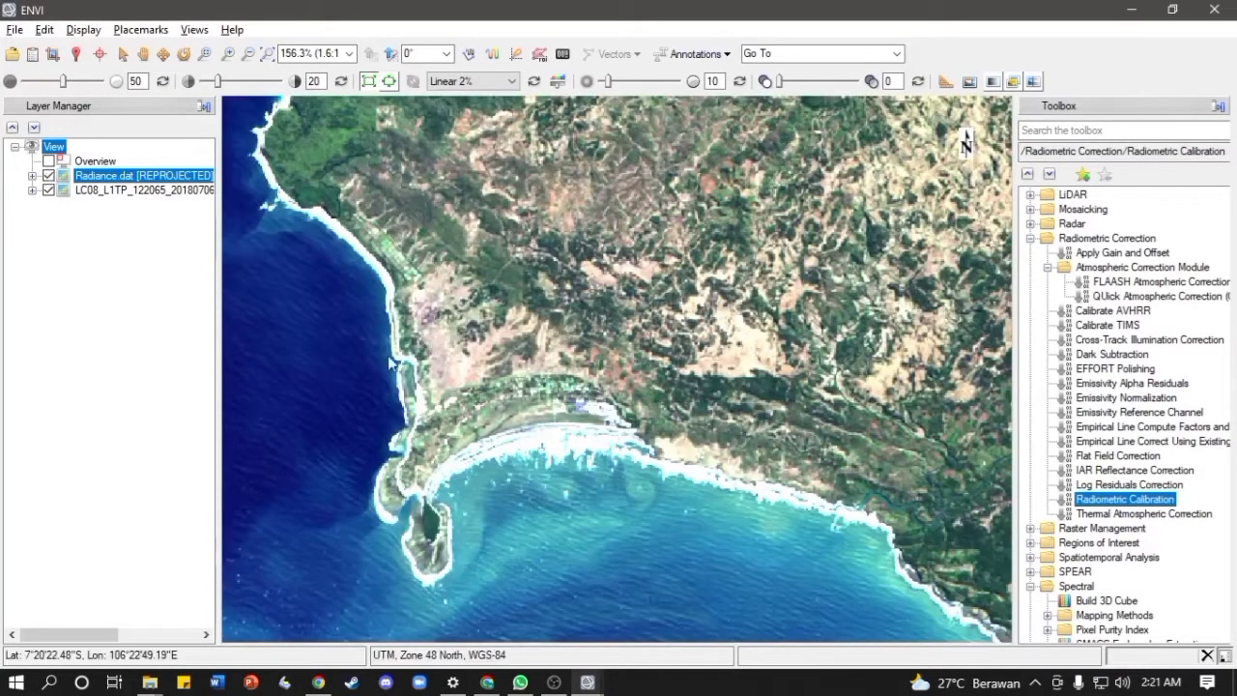
# - Compare Radiance.dat with the original image over the open sea west of the headland by hiding and showing the calibrated layer
pyautogui.scroll(-1, 463, 391)
pyautogui.moveTo(572, 354); pyautogui.dragTo(750, 293)
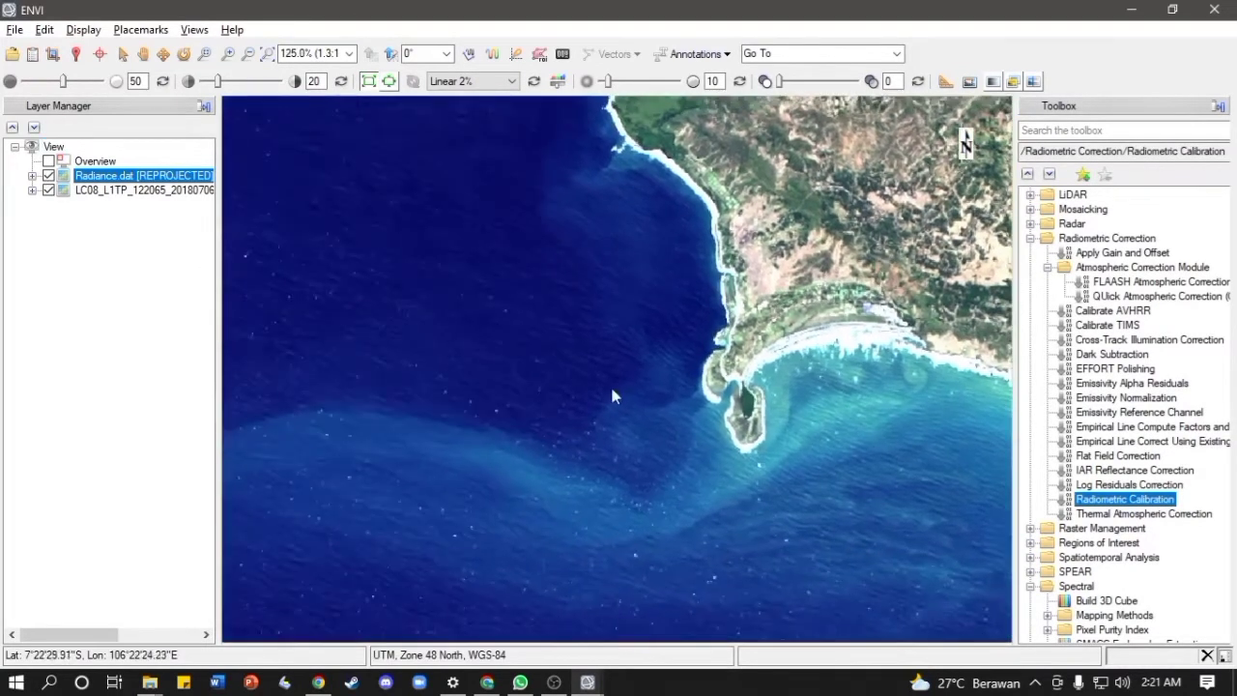
pyautogui.scroll(-1, 607, 385)
pyautogui.moveTo(338, 325); pyautogui.dragTo(603, 242)
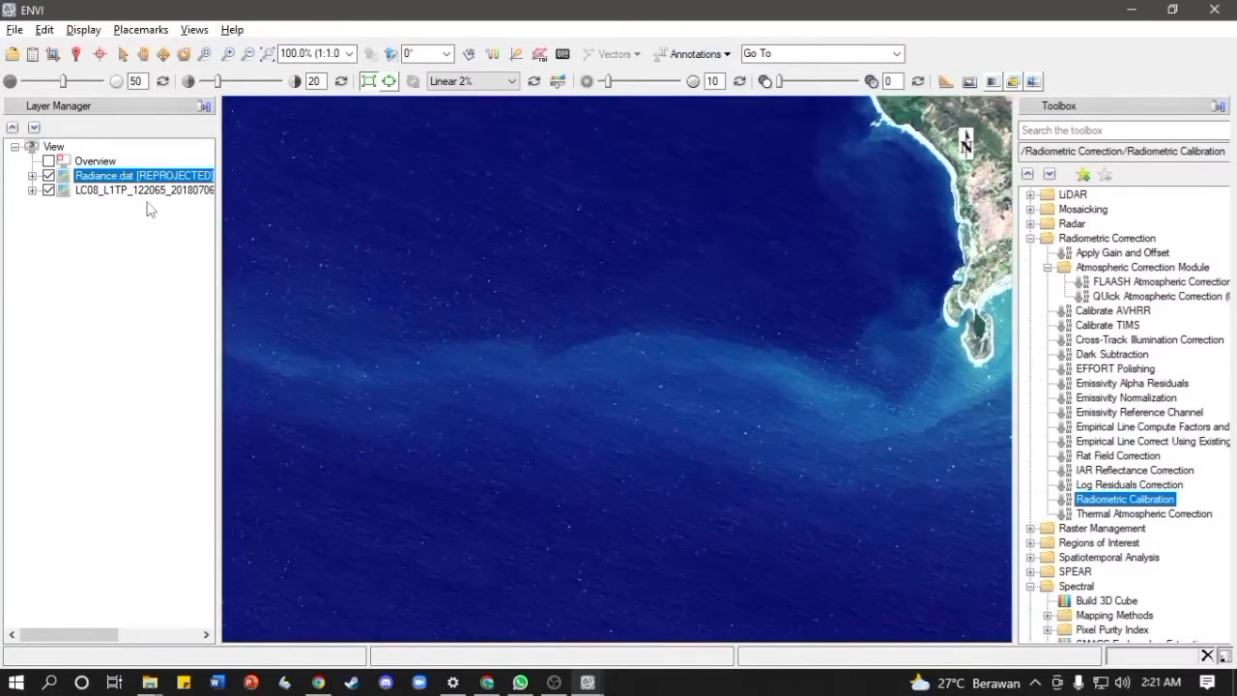
pyautogui.click(49, 177)
pyautogui.click(49, 177)
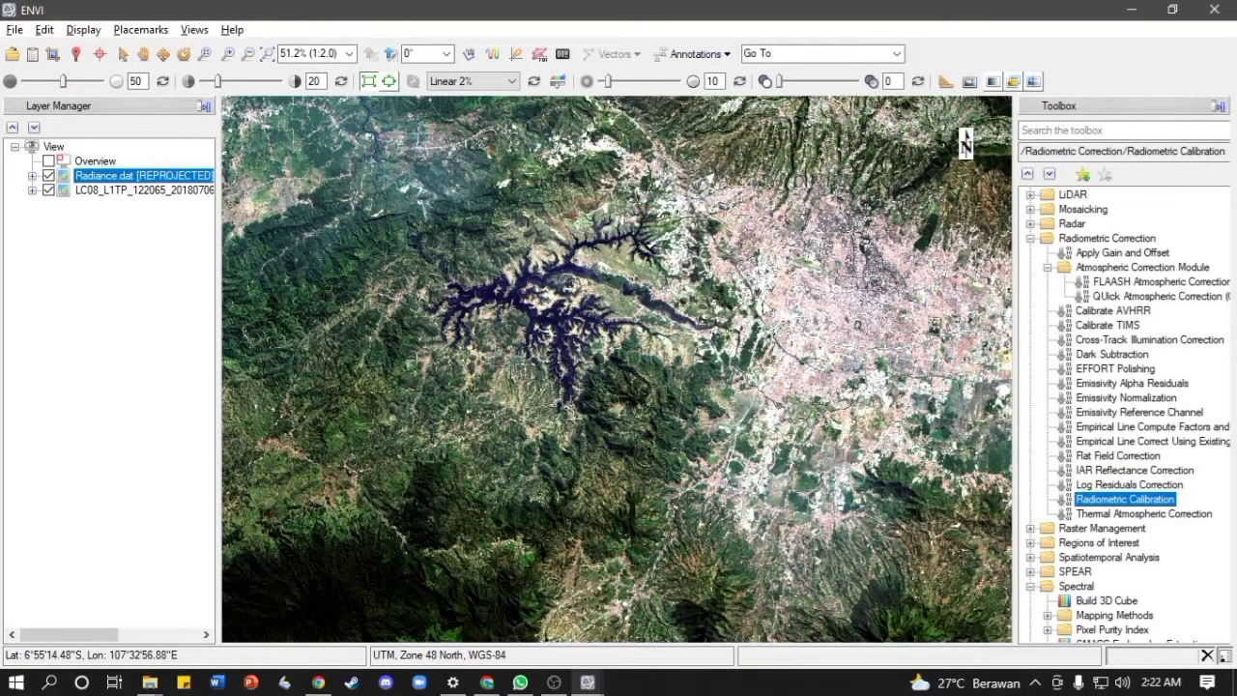
# - Open the FLAASH Atmospheric Correction tool from the Atmospheric Correction Module
pyautogui.scroll(2, 594, 438)
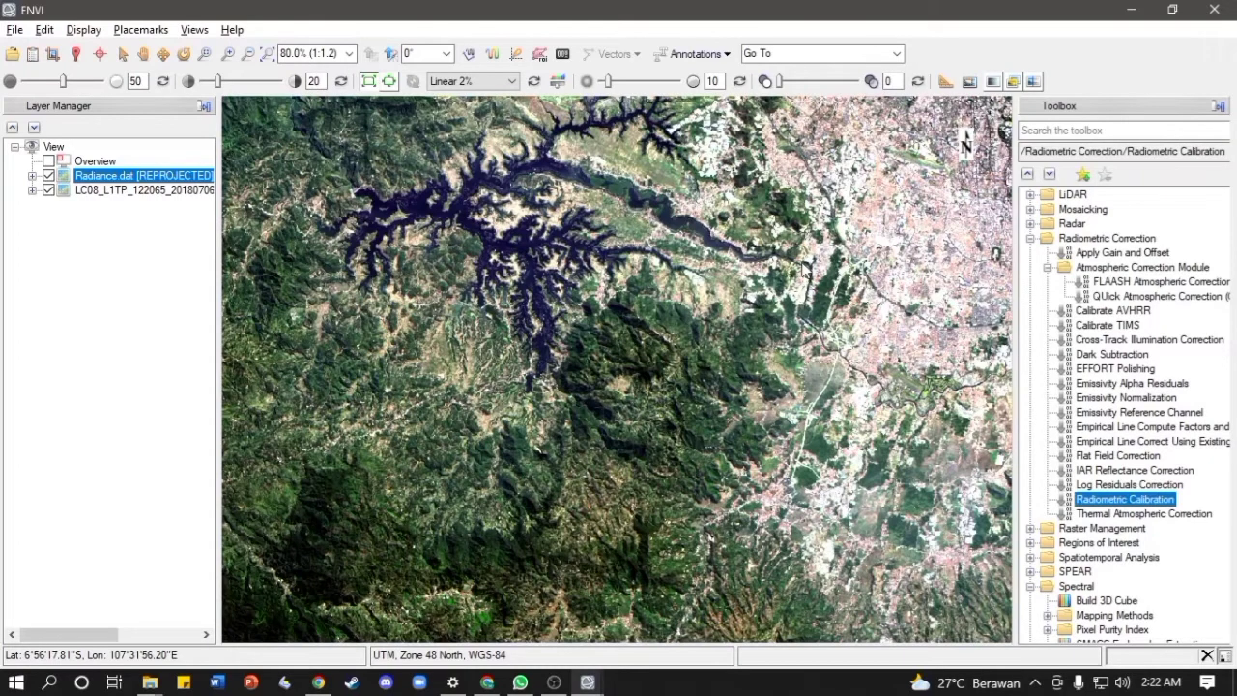
pyautogui.scroll(2, 839, 260)
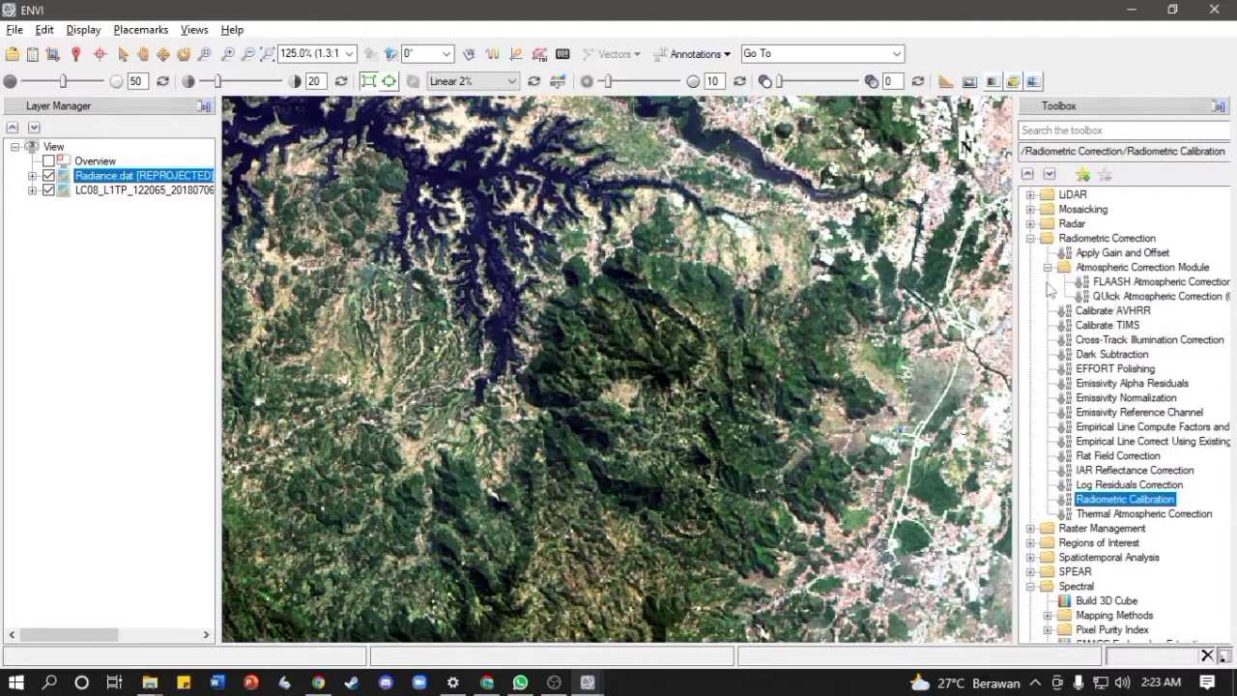
pyautogui.scroll(2, 1051, 290)
pyautogui.scroll(1, 1054, 285)
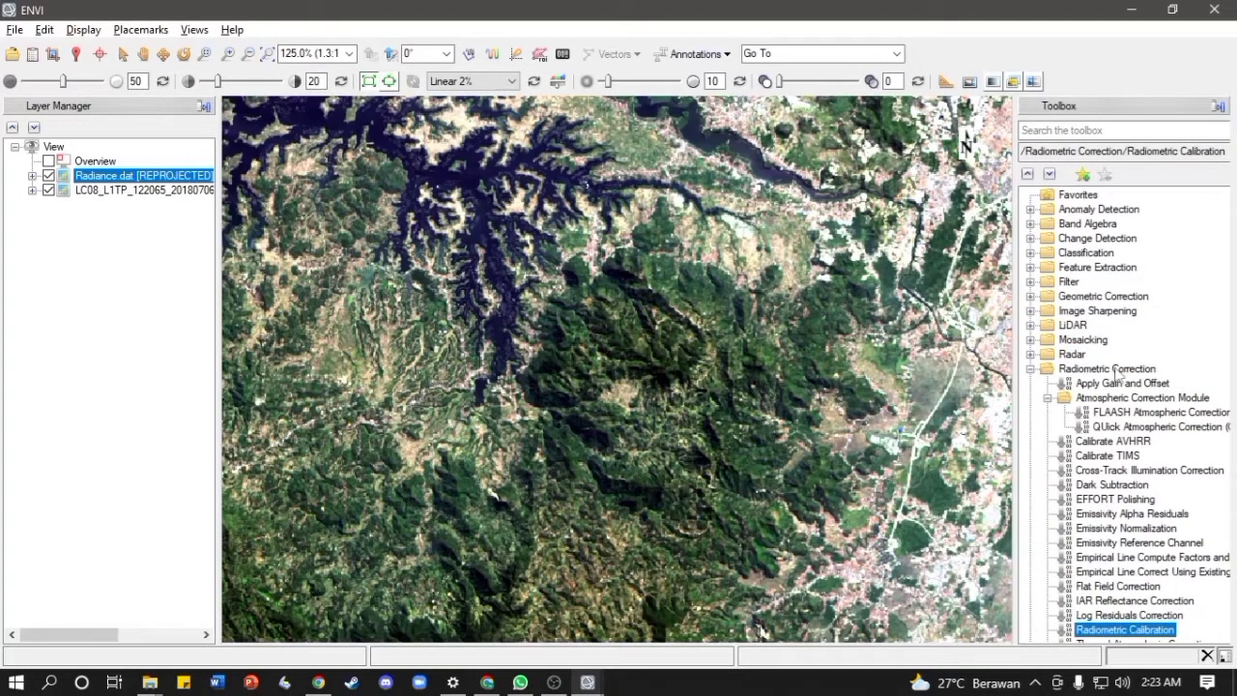
pyautogui.click(1049, 398)
pyautogui.click(1048, 398)
pyautogui.doubleClick(1138, 413)
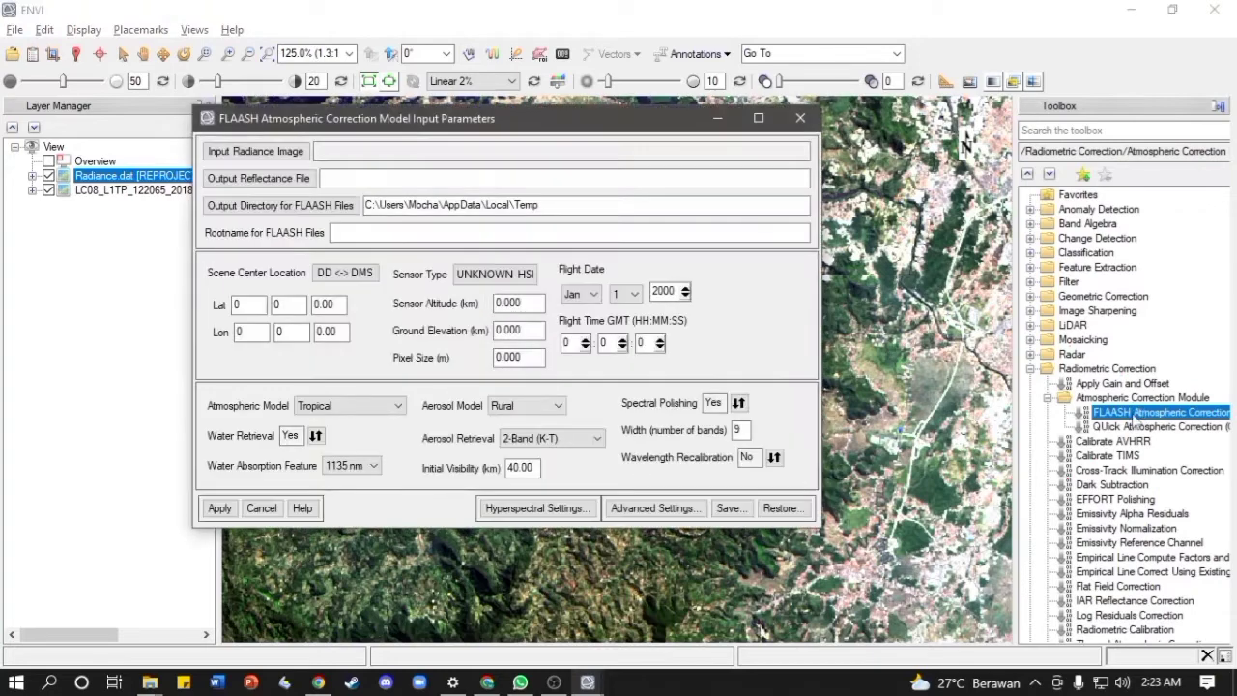
# - Load the full scene of Radiance.dat from the Ujicoba folder as the FLAASH input radiance image, using a single scale factor of 1.000000 for all bands
pyautogui.moveTo(466, 121); pyautogui.dragTo(526, 125)
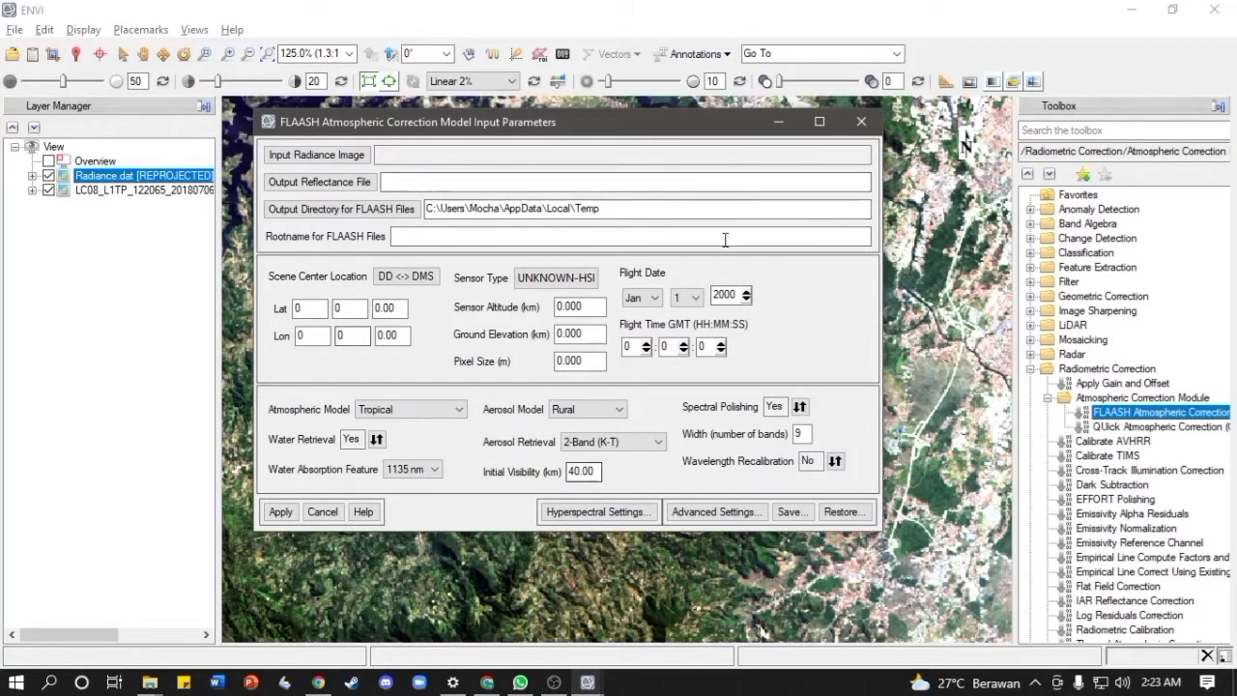
pyautogui.click(293, 156)
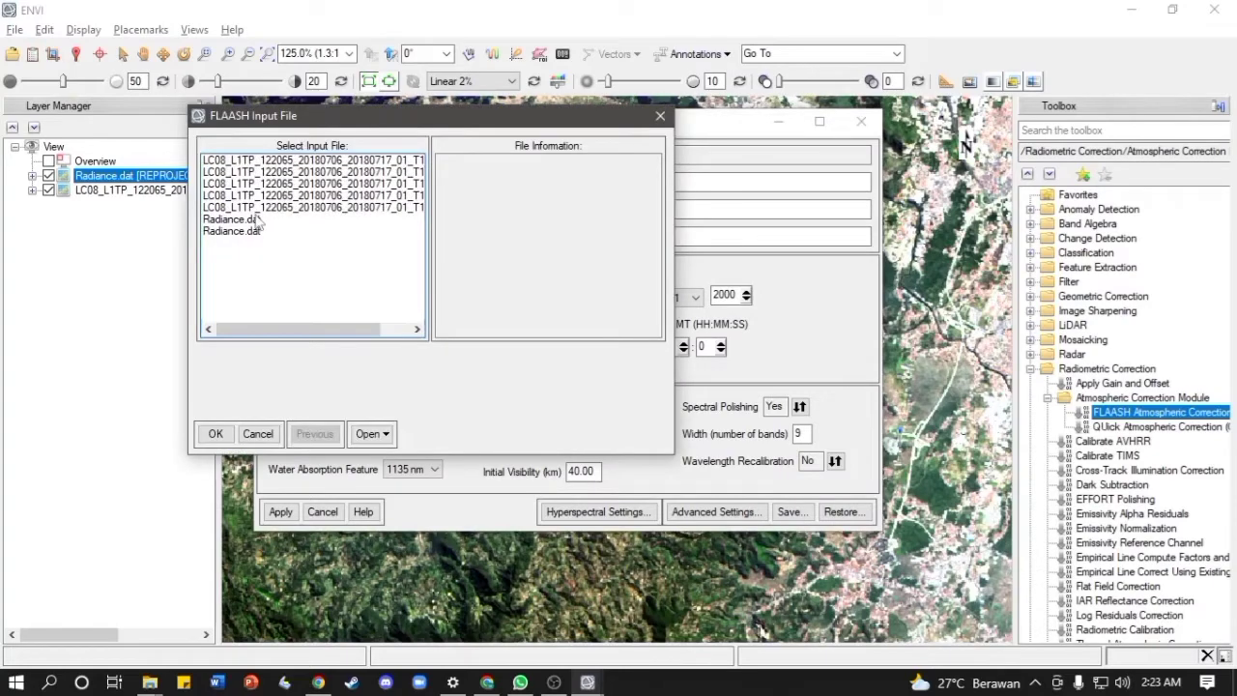
pyautogui.click(240, 221)
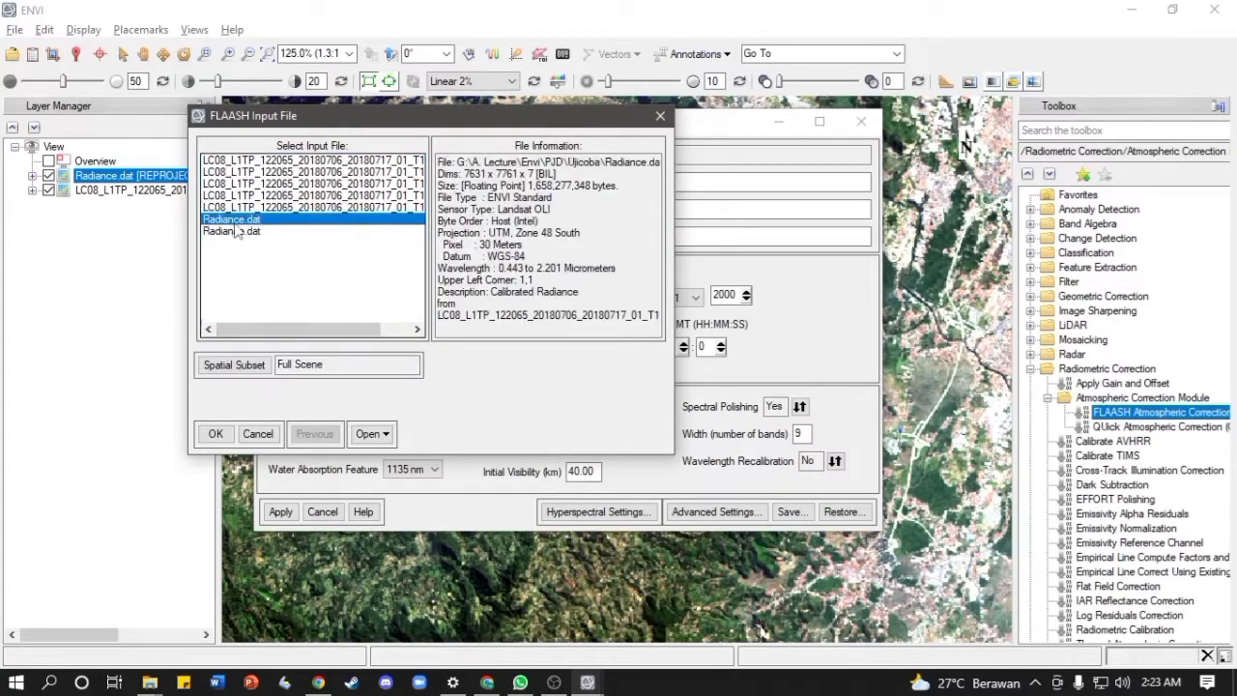
pyautogui.click(215, 434)
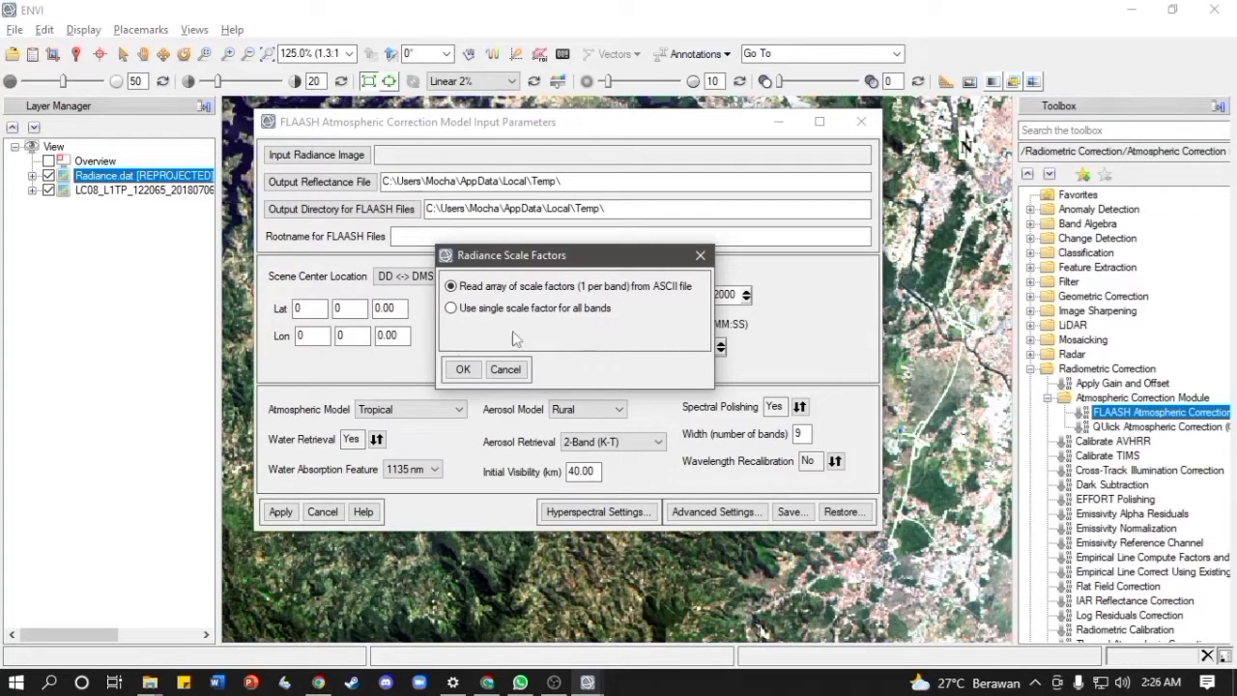
pyautogui.click(461, 307)
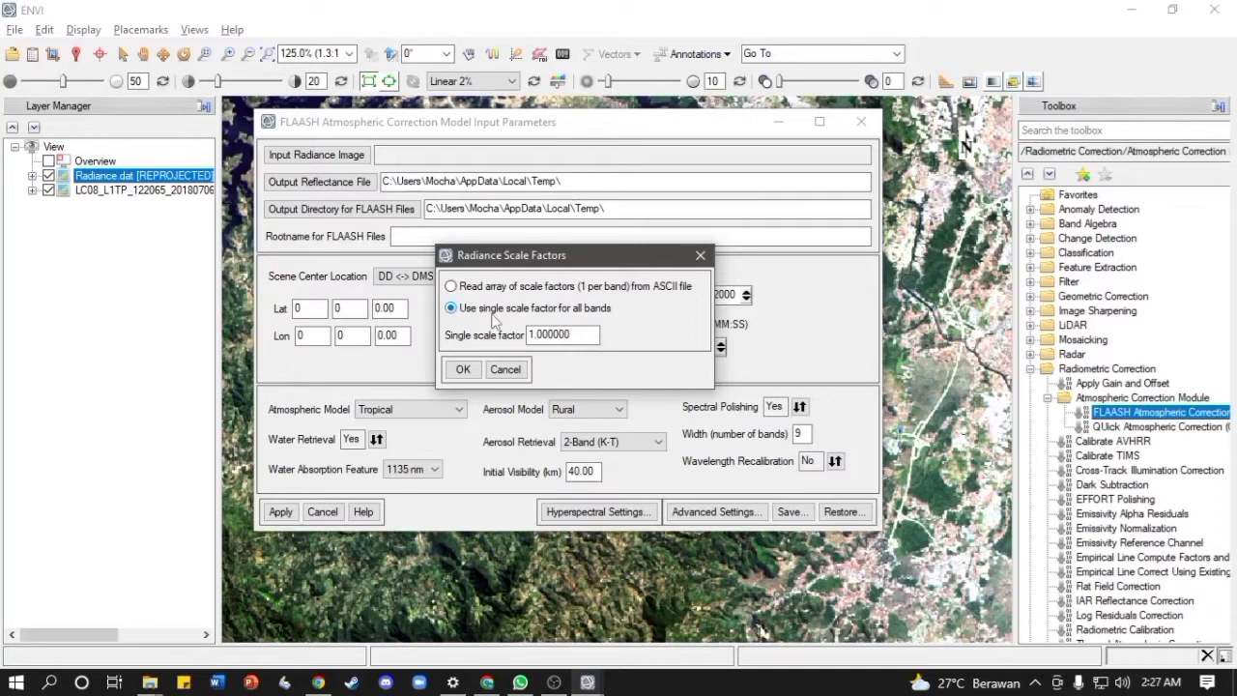
pyautogui.click(463, 369)
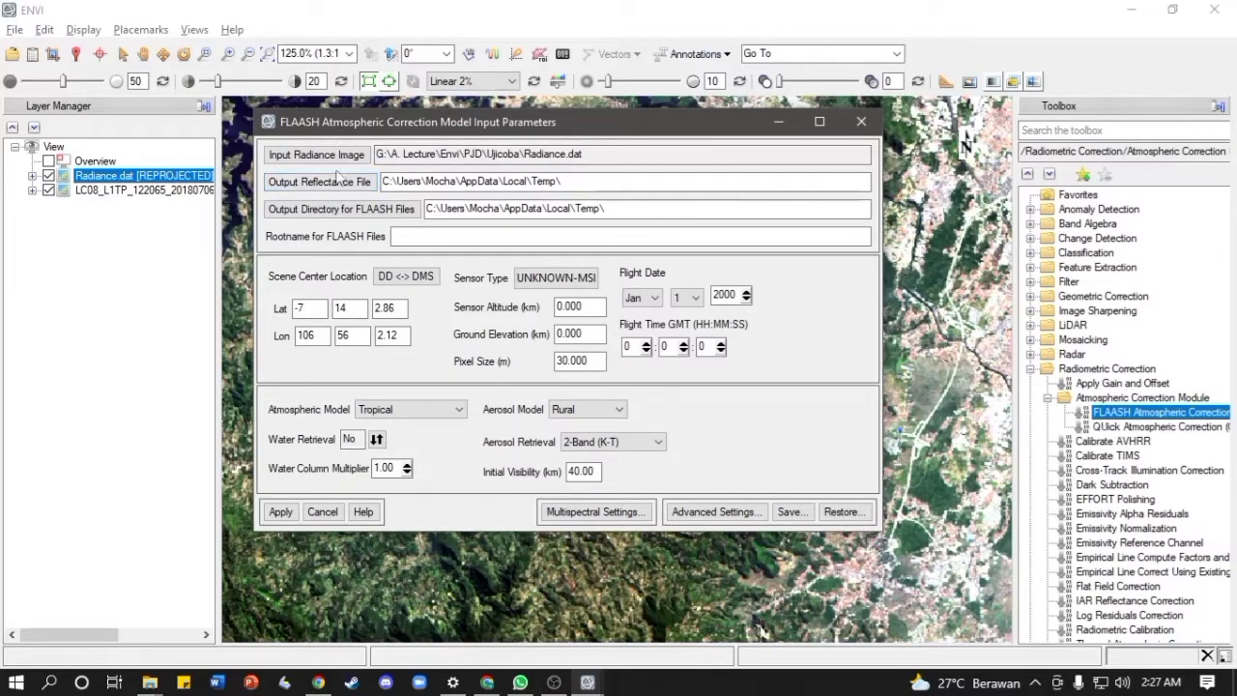
# - Set the output reflectance file to Radiance-Reflect in the PCD\Atmosferik folder
pyautogui.click(338, 180)
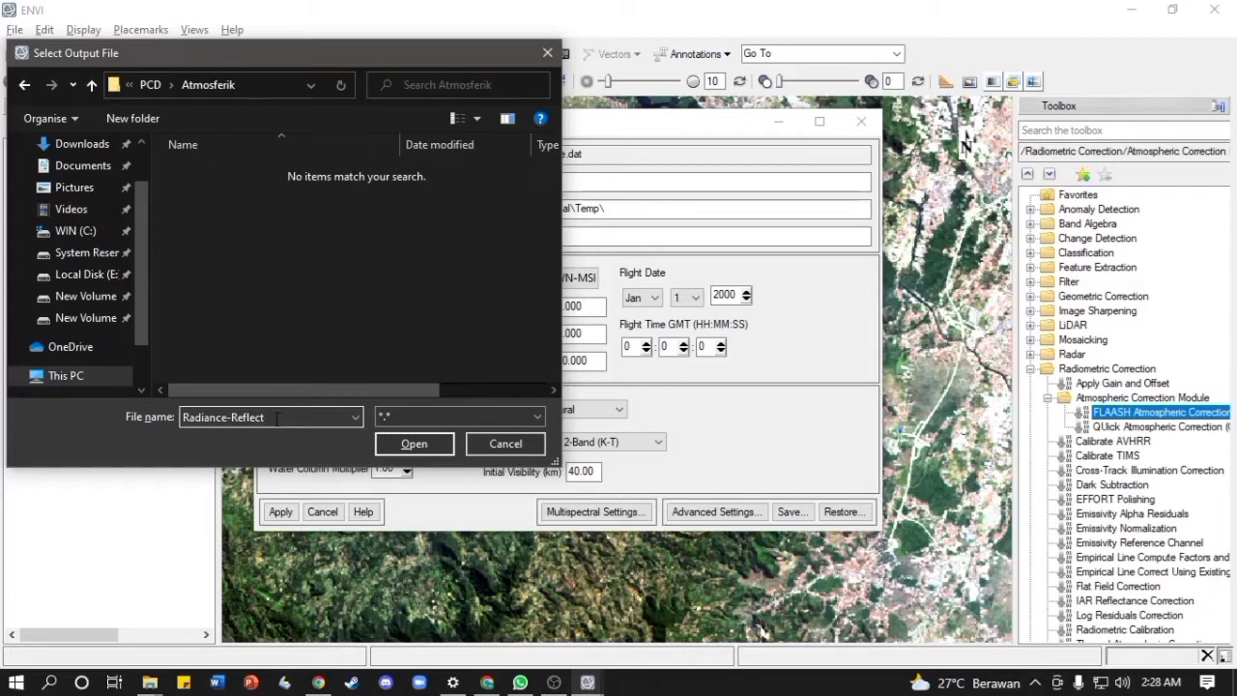
pyautogui.moveTo(276, 419); pyautogui.dragTo(174, 415)
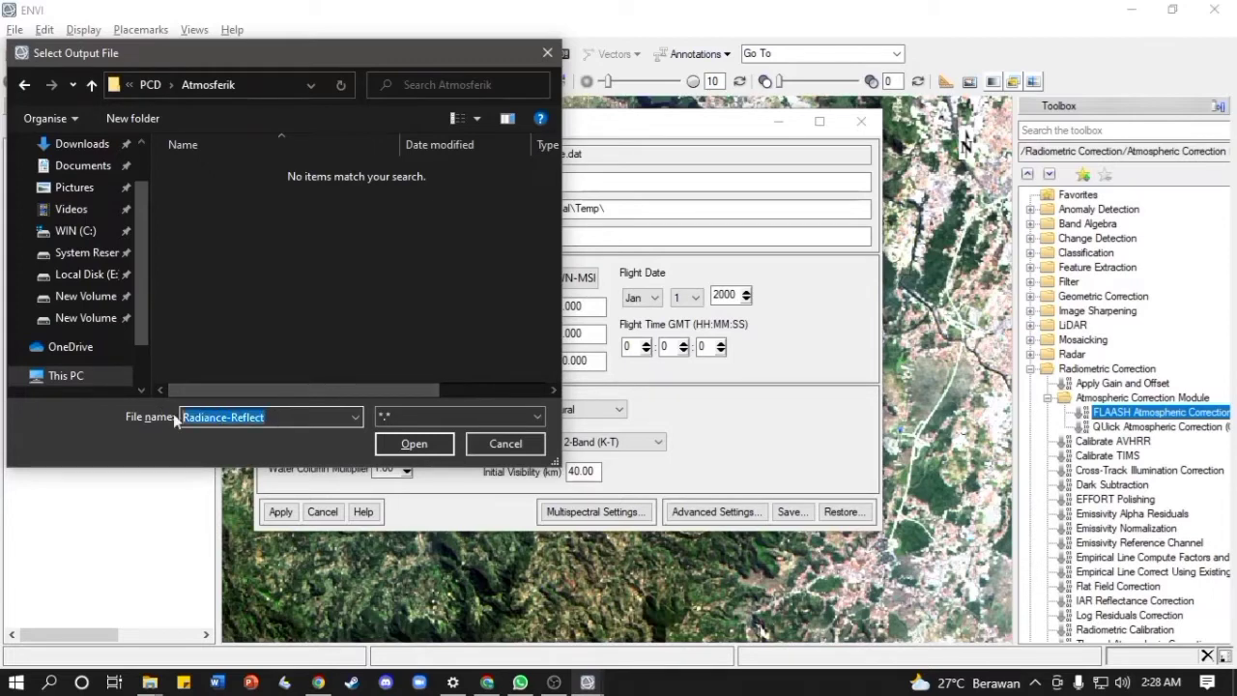
pyautogui.click(294, 419)
pyautogui.click(402, 449)
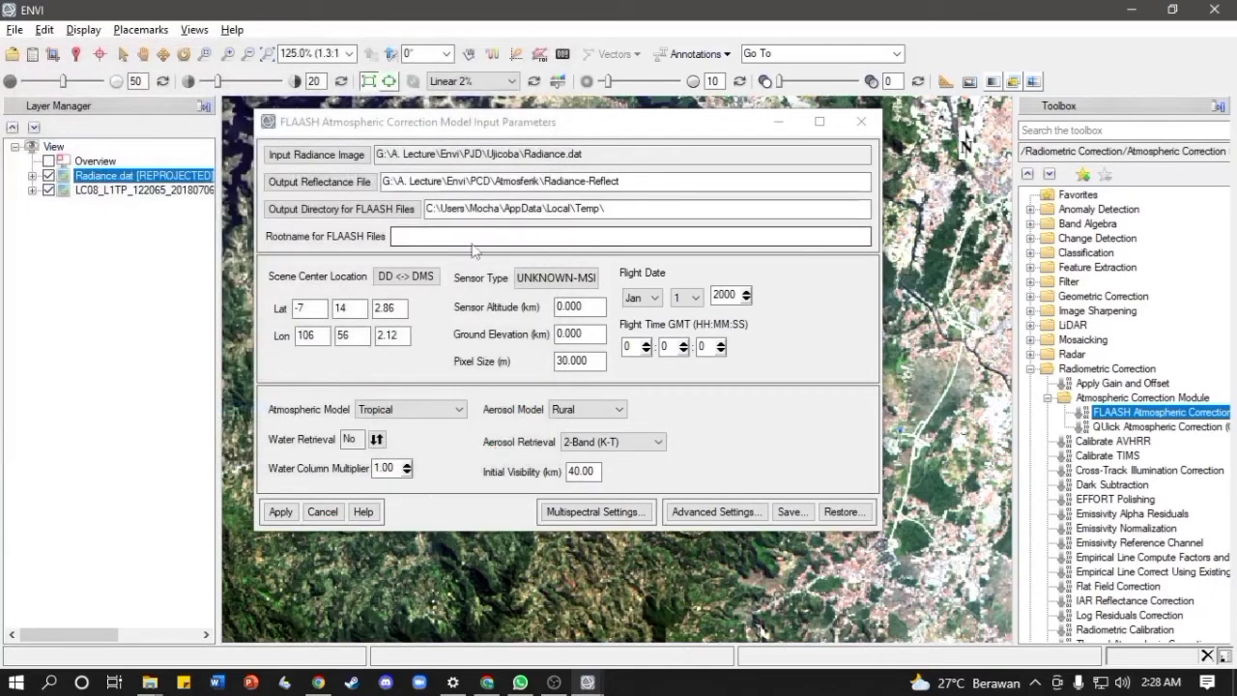
# - Set the output directory for FLAASH files to G:\A. Lecture\Envi\PCD\Atmosferik and the rootname to _FLAASH_
pyautogui.scroll(1, 321, 216)
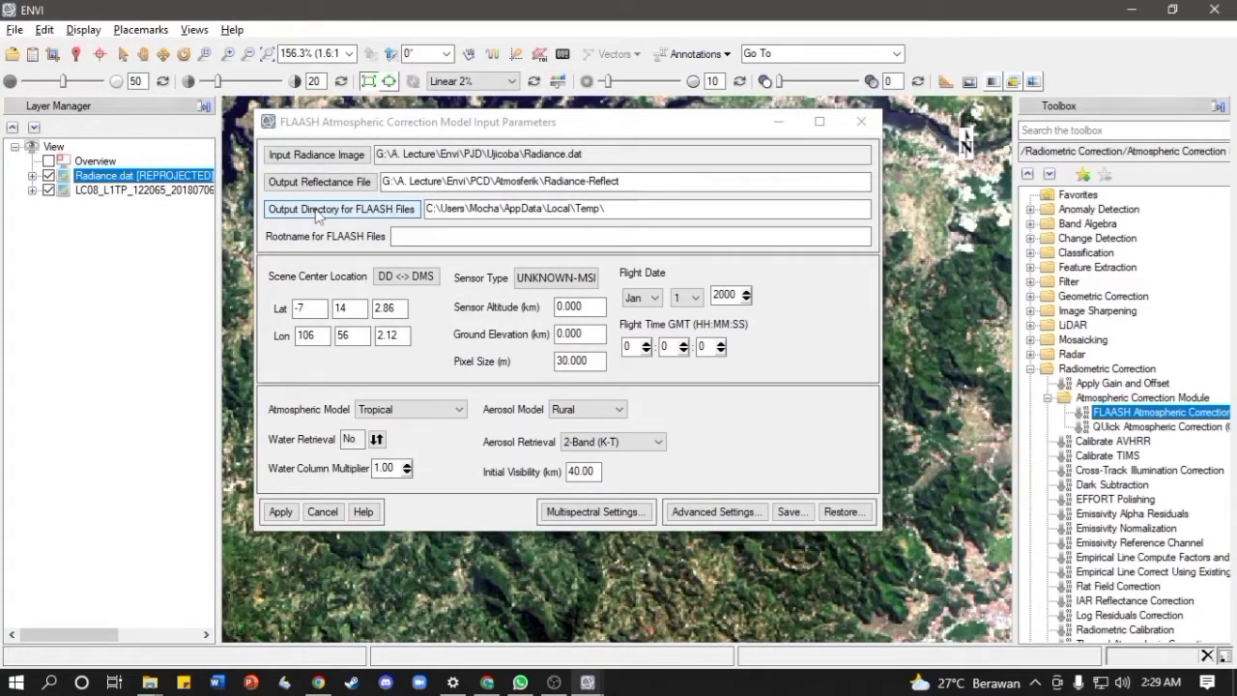
pyautogui.click(332, 214)
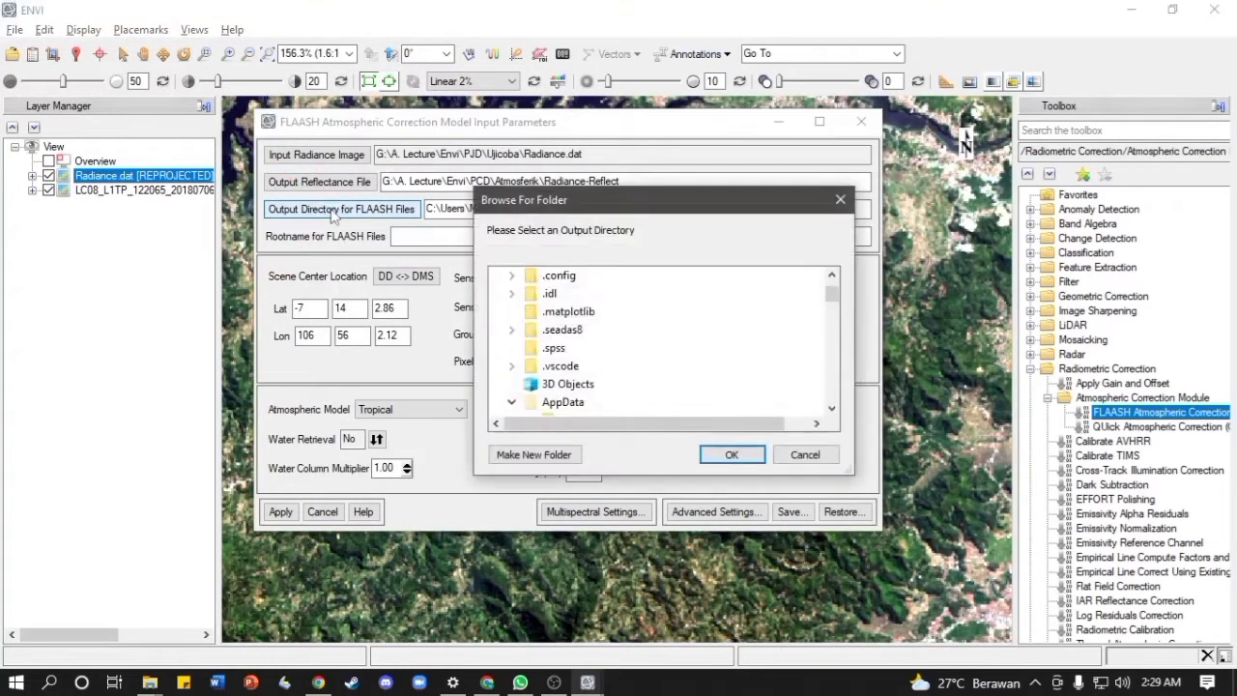
pyautogui.scroll(-3, 610, 339)
pyautogui.scroll(5, 609, 341)
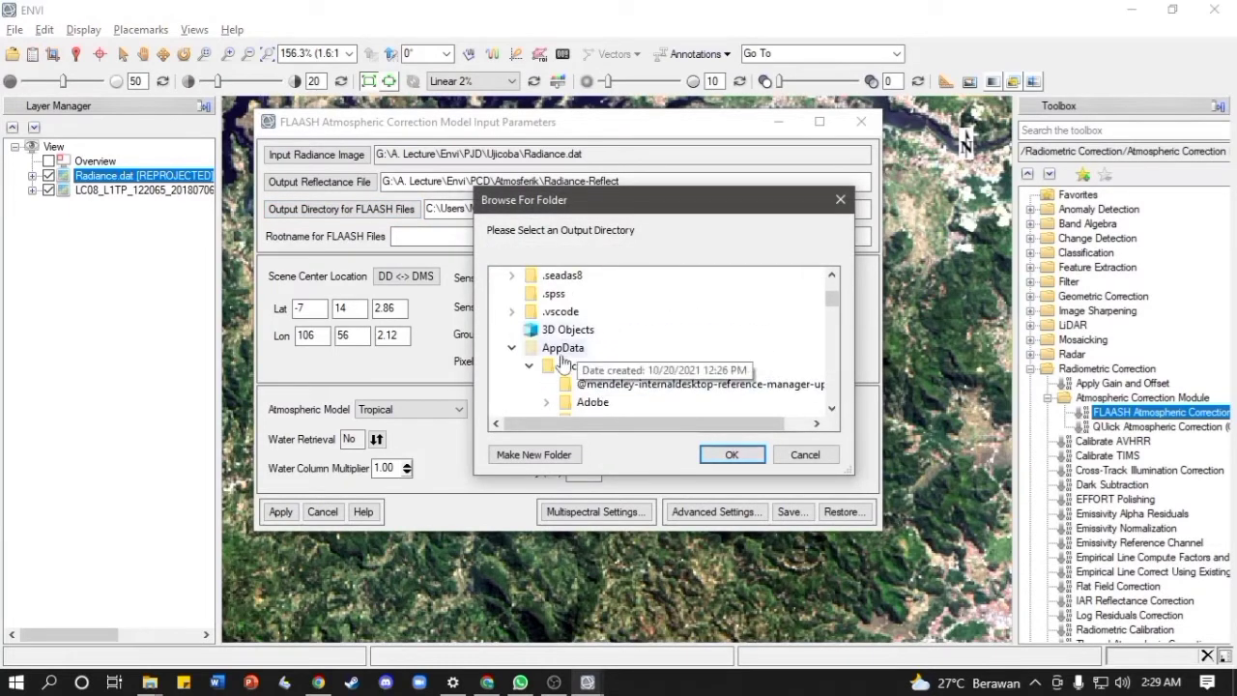
pyautogui.click(513, 353)
pyautogui.scroll(-5, 527, 363)
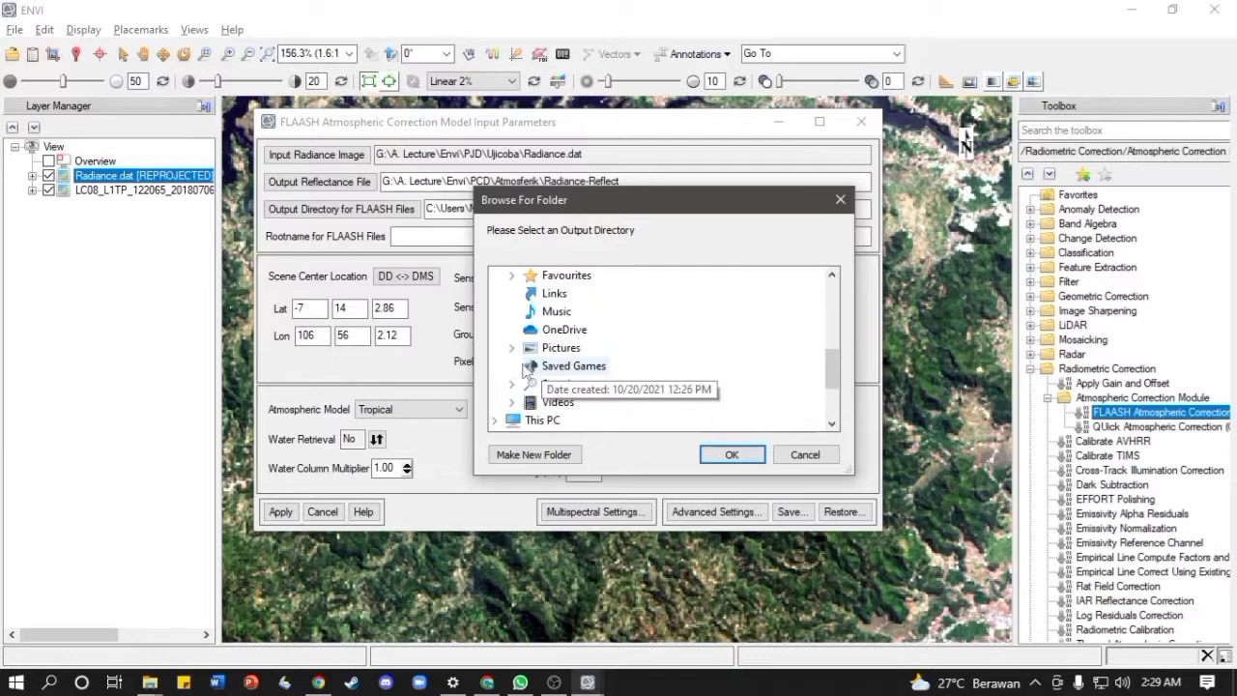
pyautogui.scroll(-2, 542, 372)
pyautogui.click(496, 313)
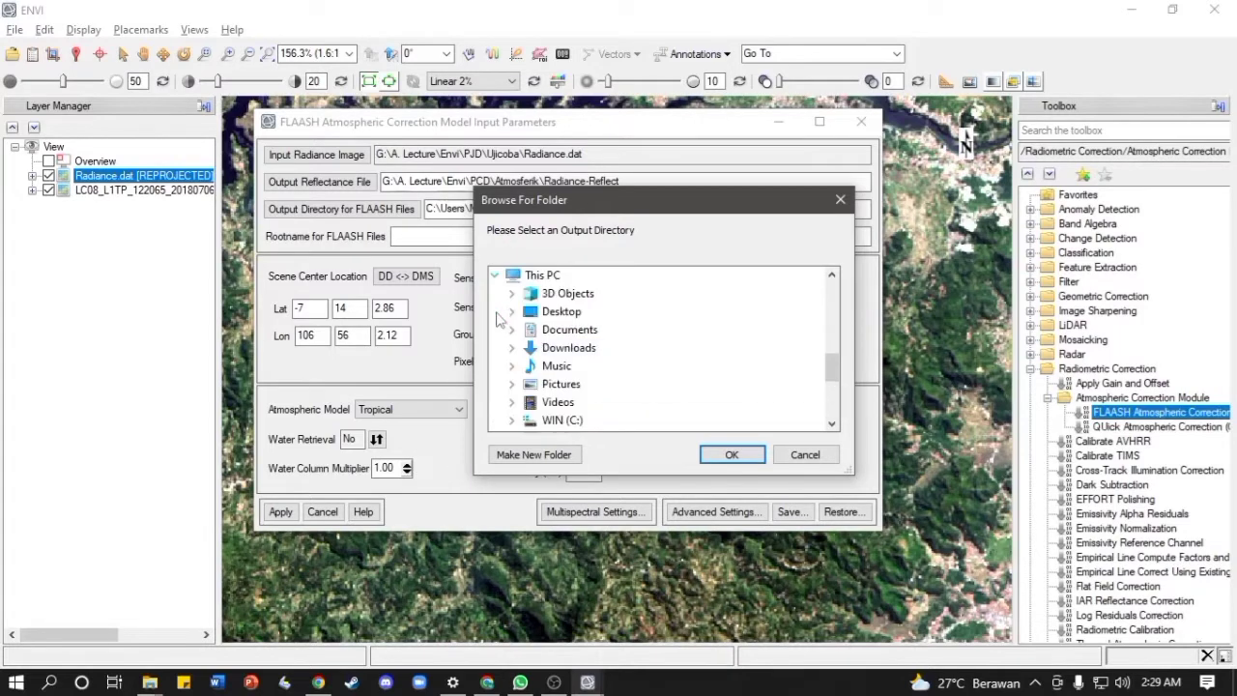
pyautogui.scroll(-2, 506, 329)
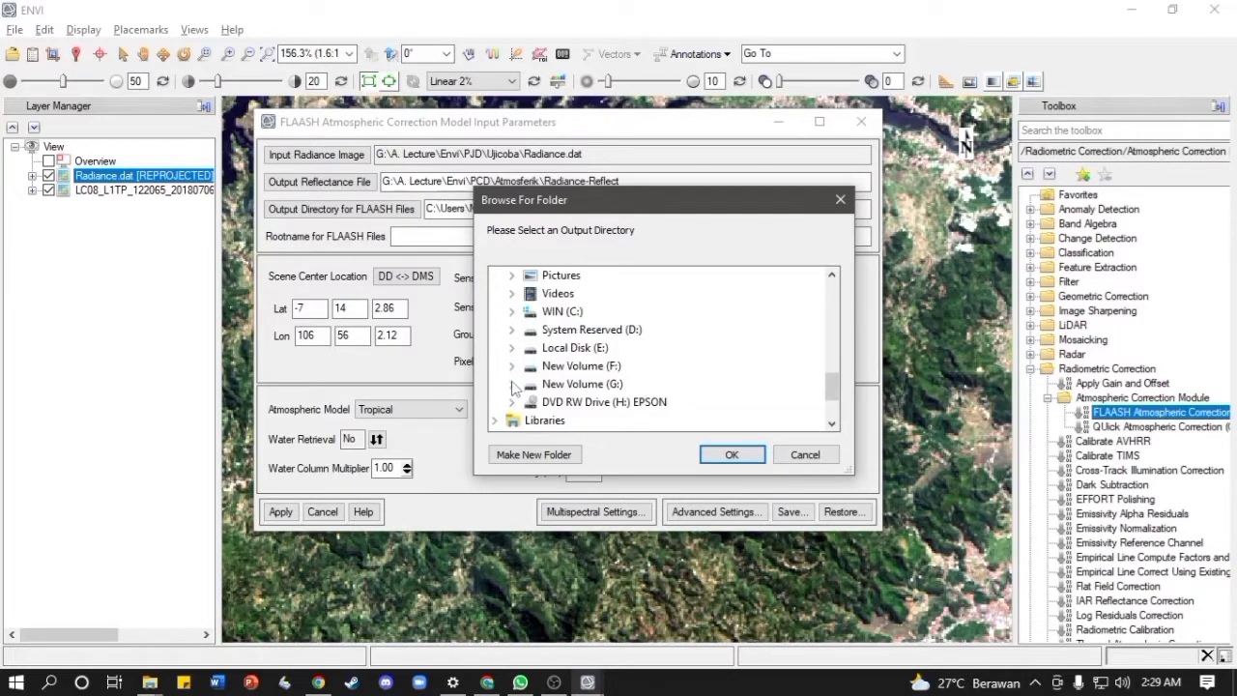
pyautogui.click(739, 453)
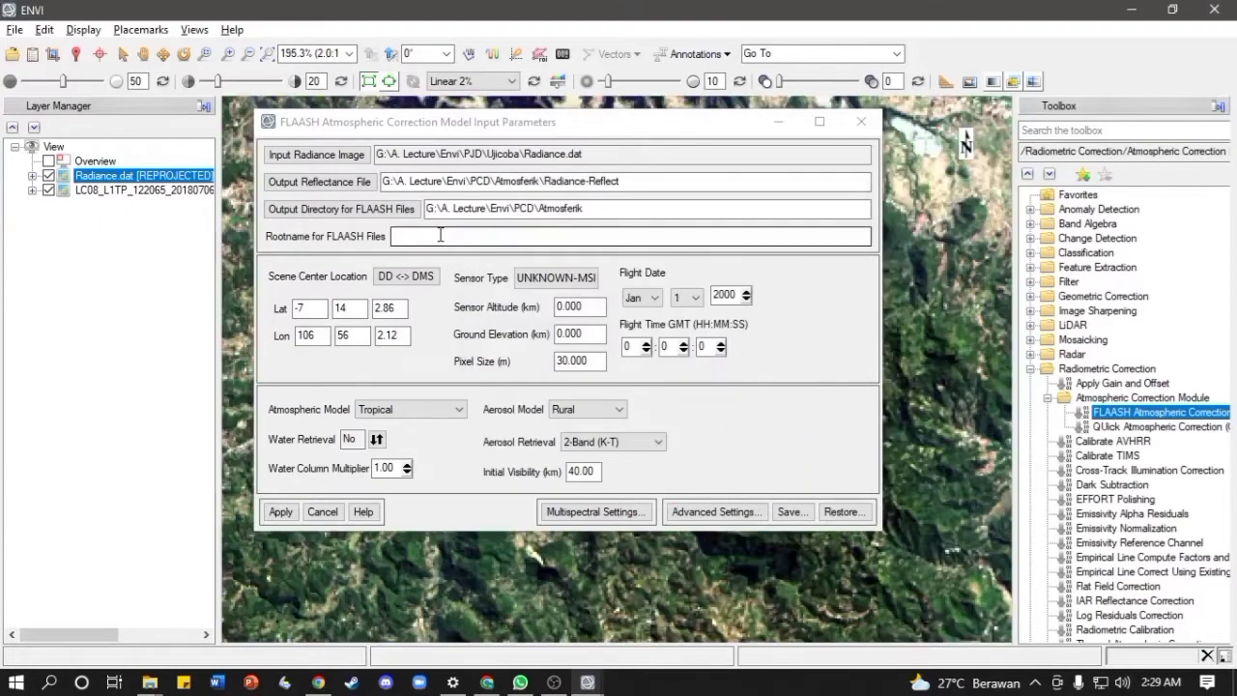
pyautogui.click(440, 235)
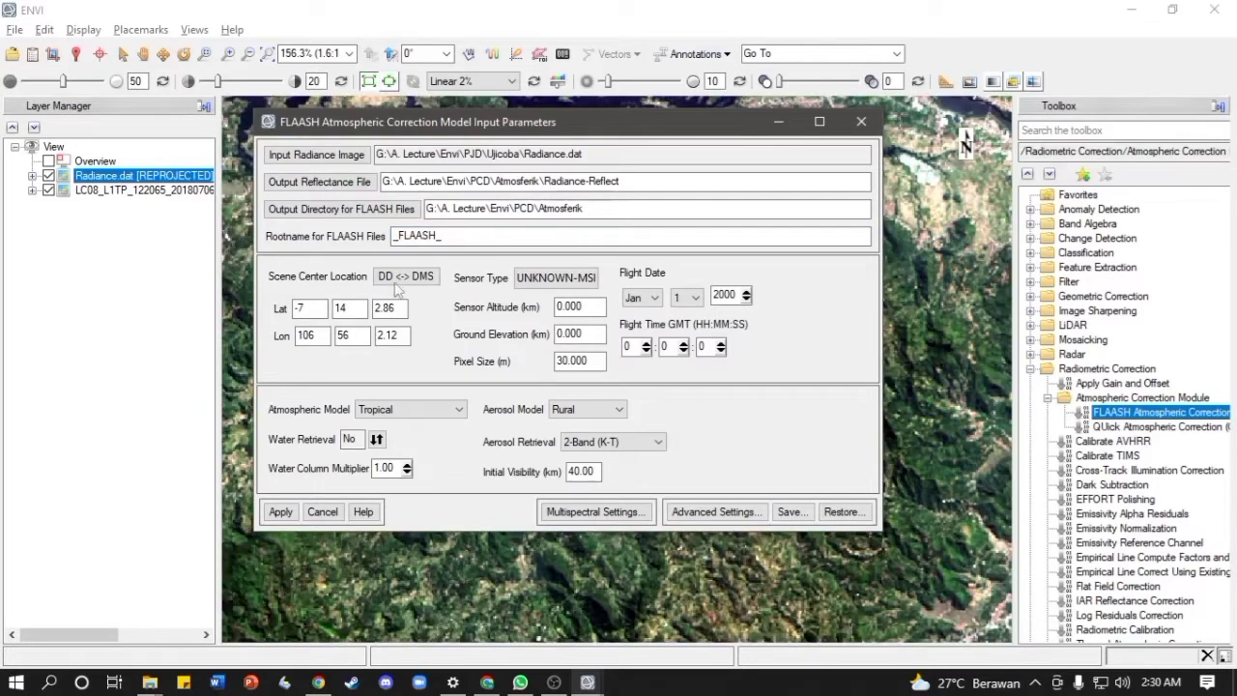
pyautogui.click(298, 307)
pyautogui.doubleClick(299, 307)
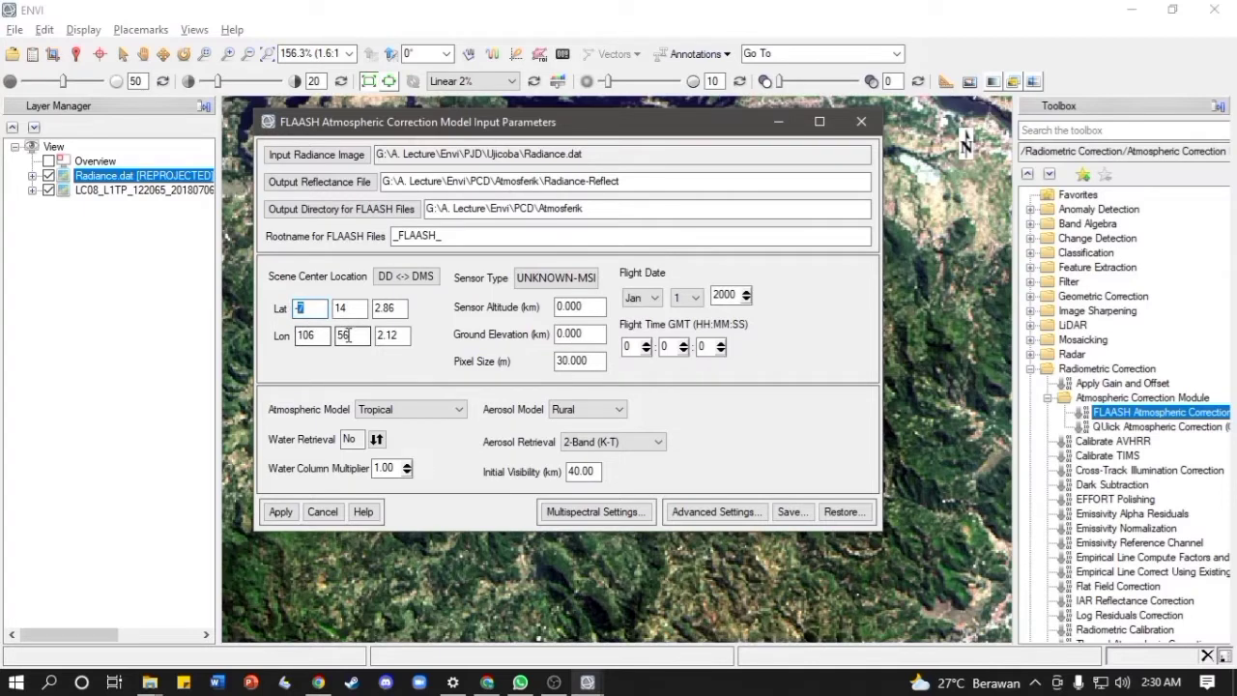
pyautogui.doubleClick(294, 334)
pyautogui.click(319, 310)
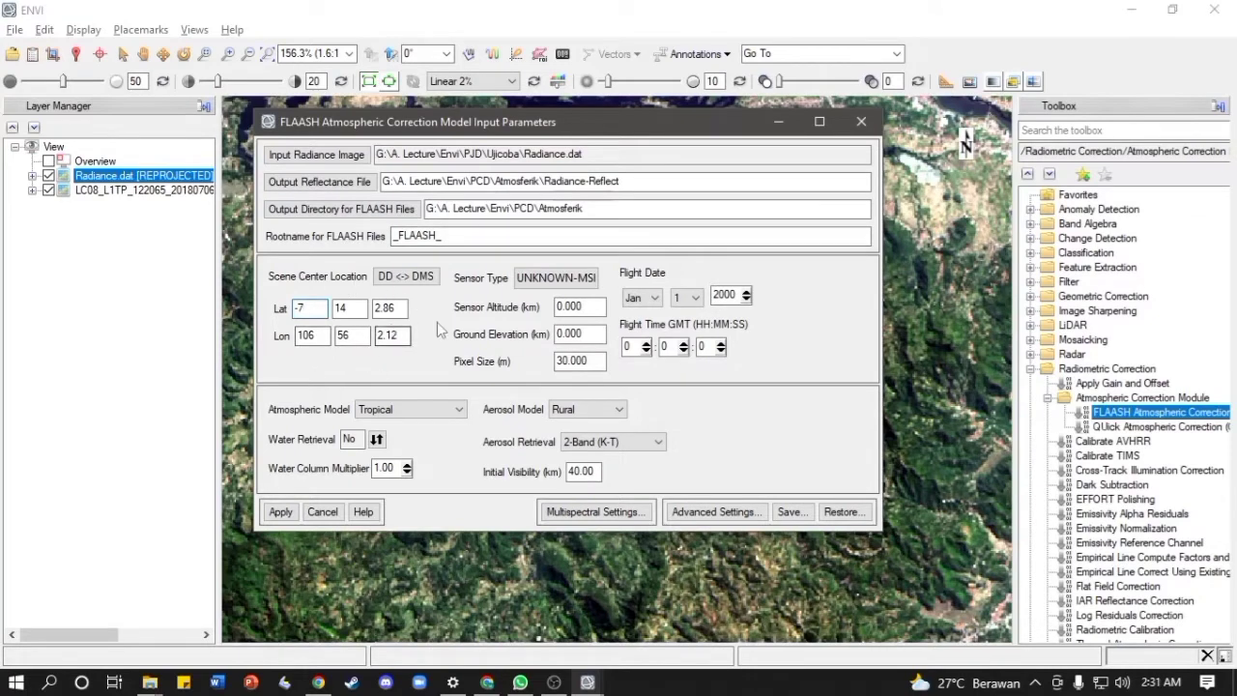
# - Set the FLAASH sensor type to the multispectral Landsat-8 OLI
pyautogui.click(546, 278)
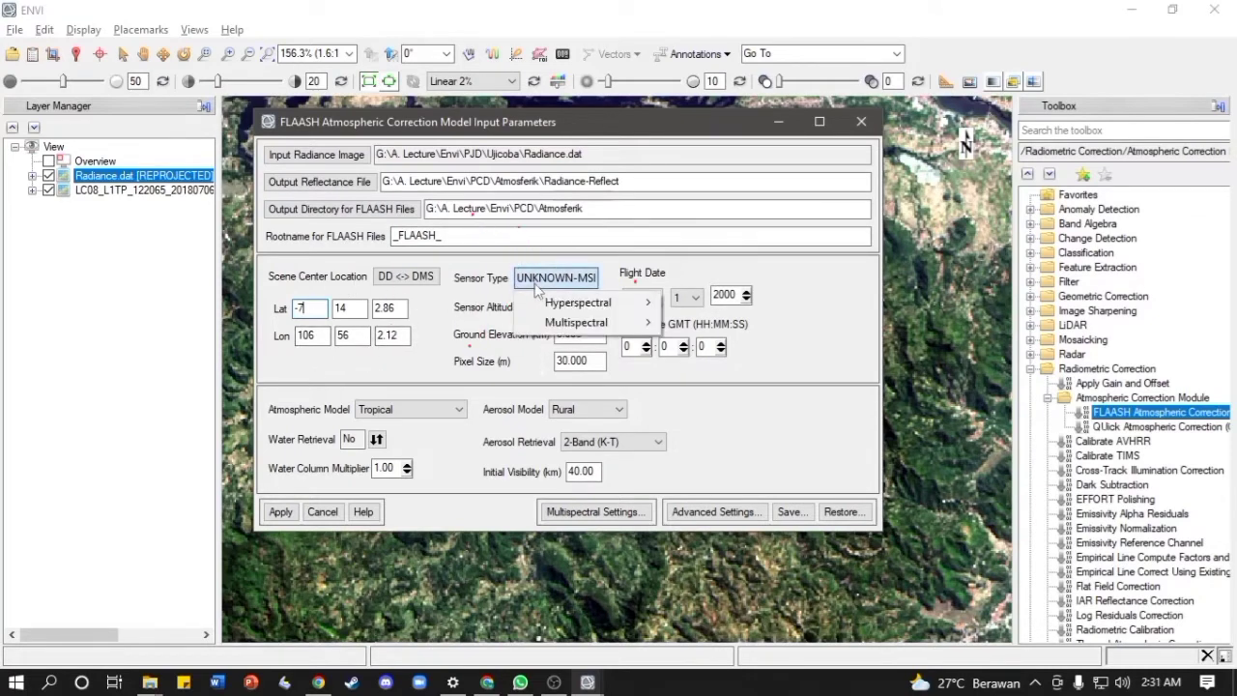
pyautogui.moveTo(549, 330)
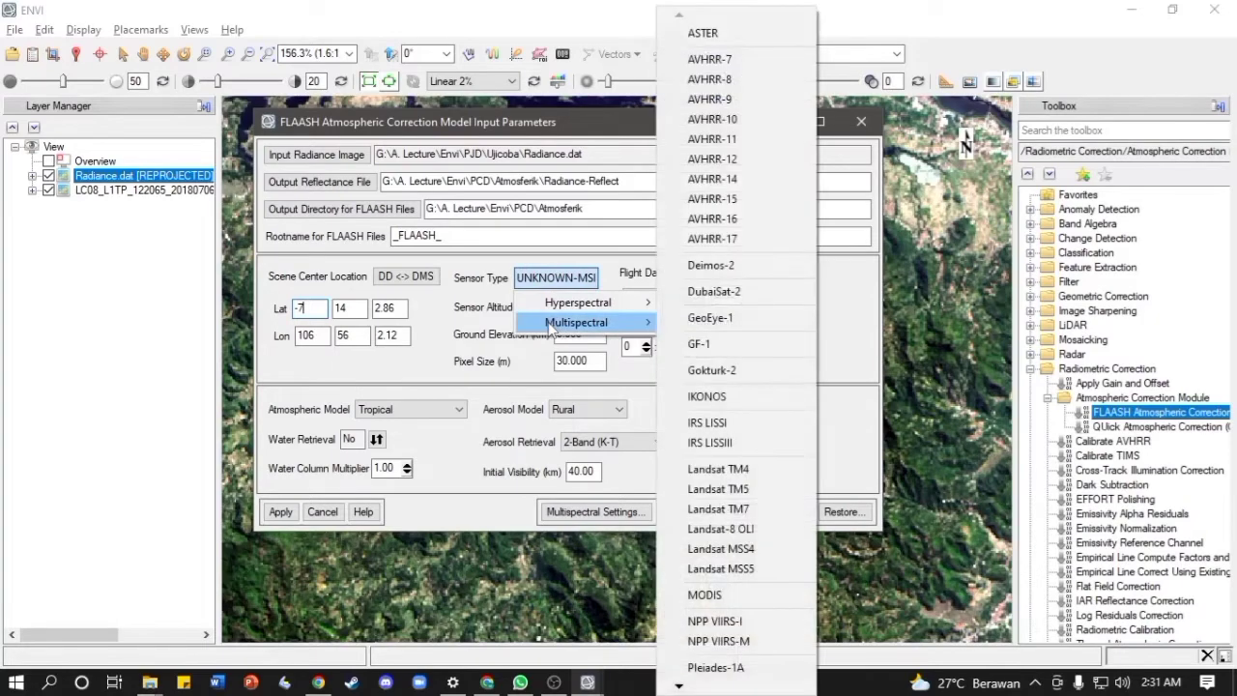
pyautogui.click(755, 534)
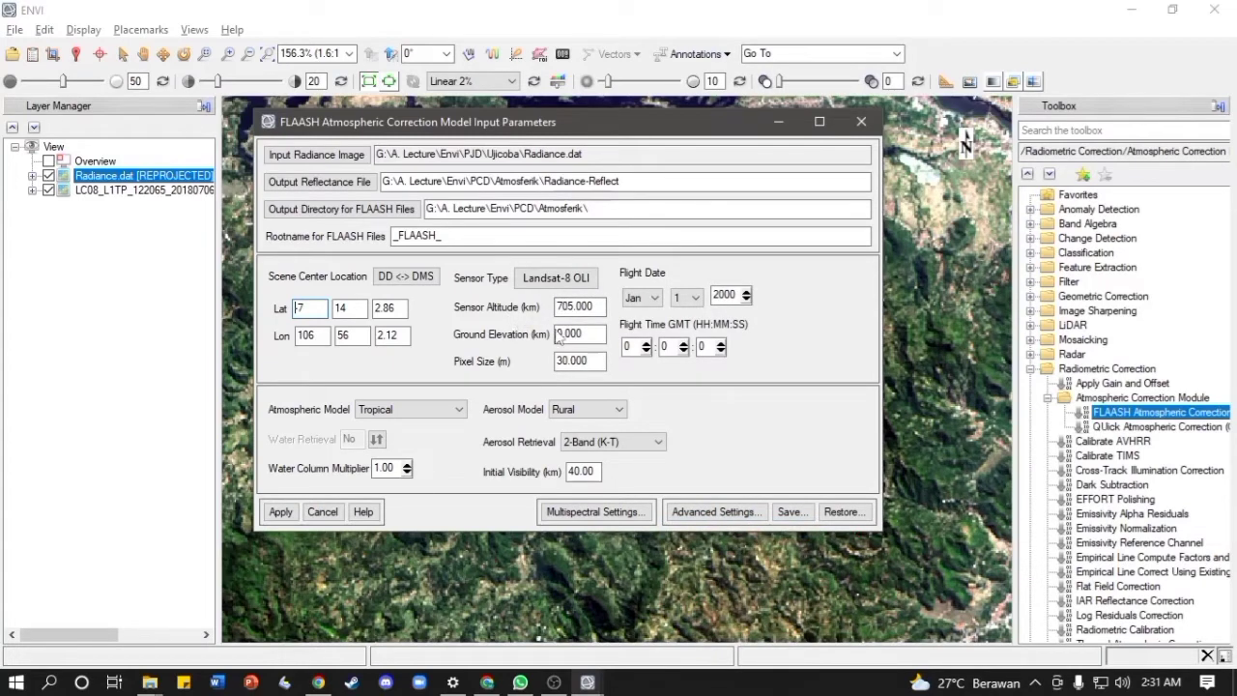
pyautogui.click(561, 333)
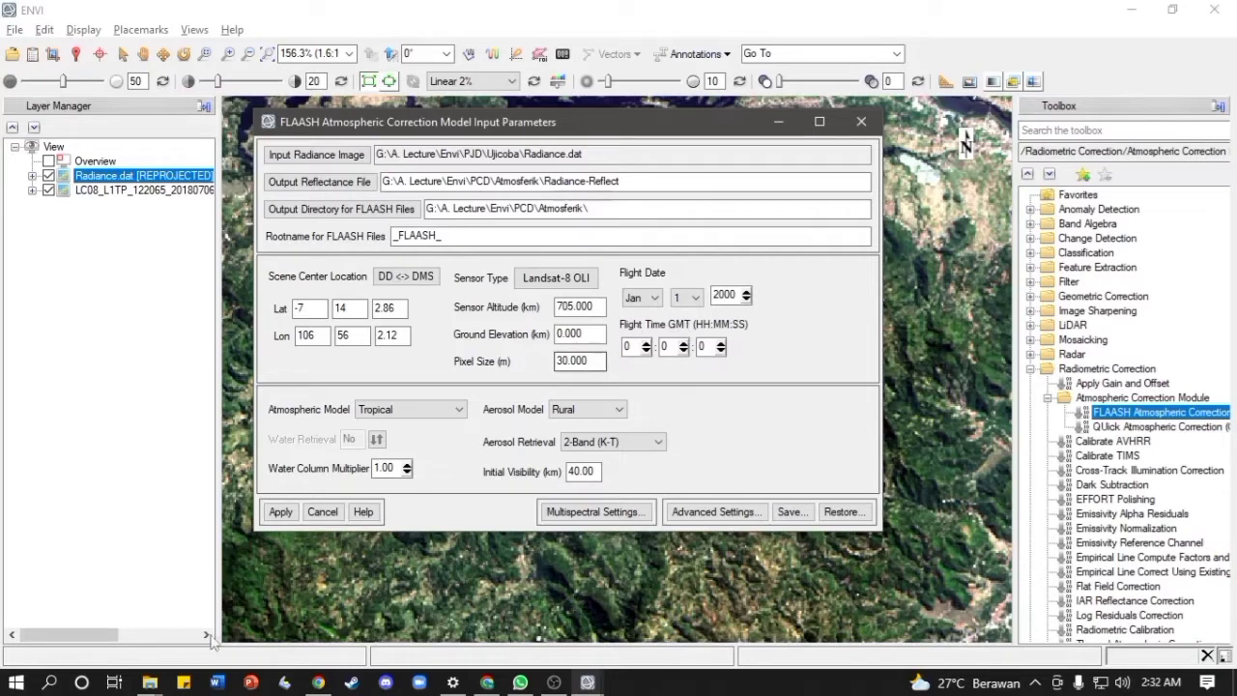
# - Switch to File Explorer and open the scene's MTL text file from the Libra folder in Notepad, making Notepad the default for .txt files
pyautogui.click(150, 682)
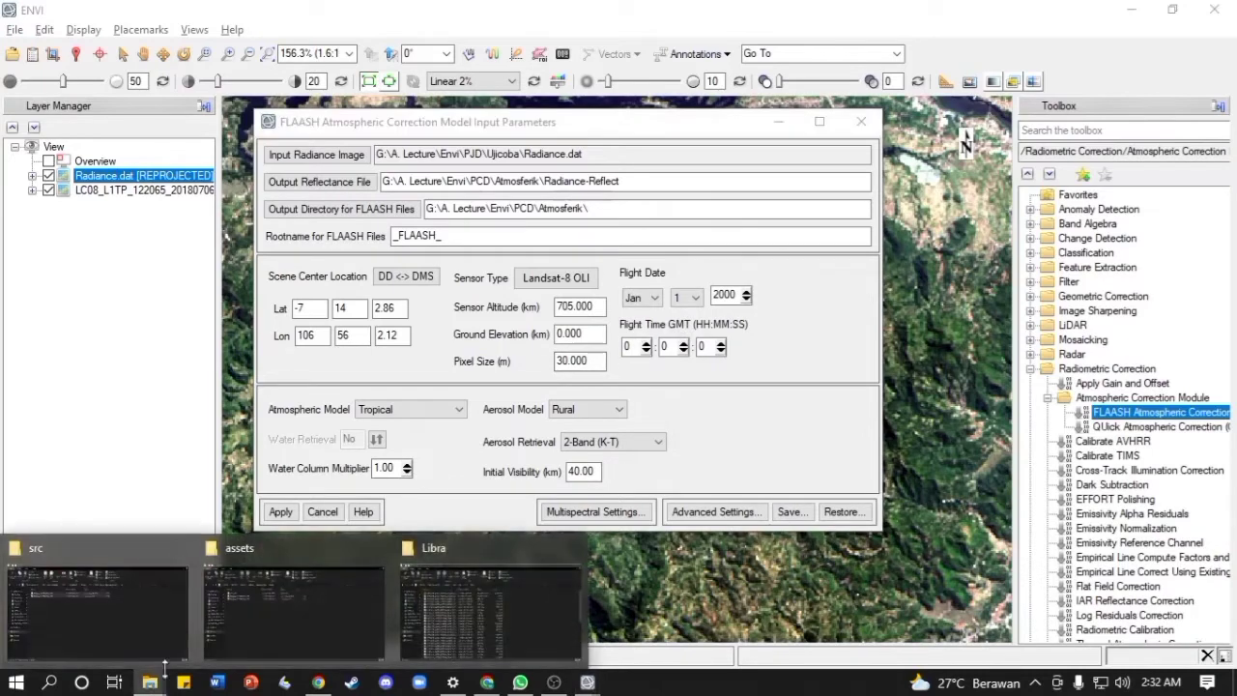
pyautogui.click(421, 620)
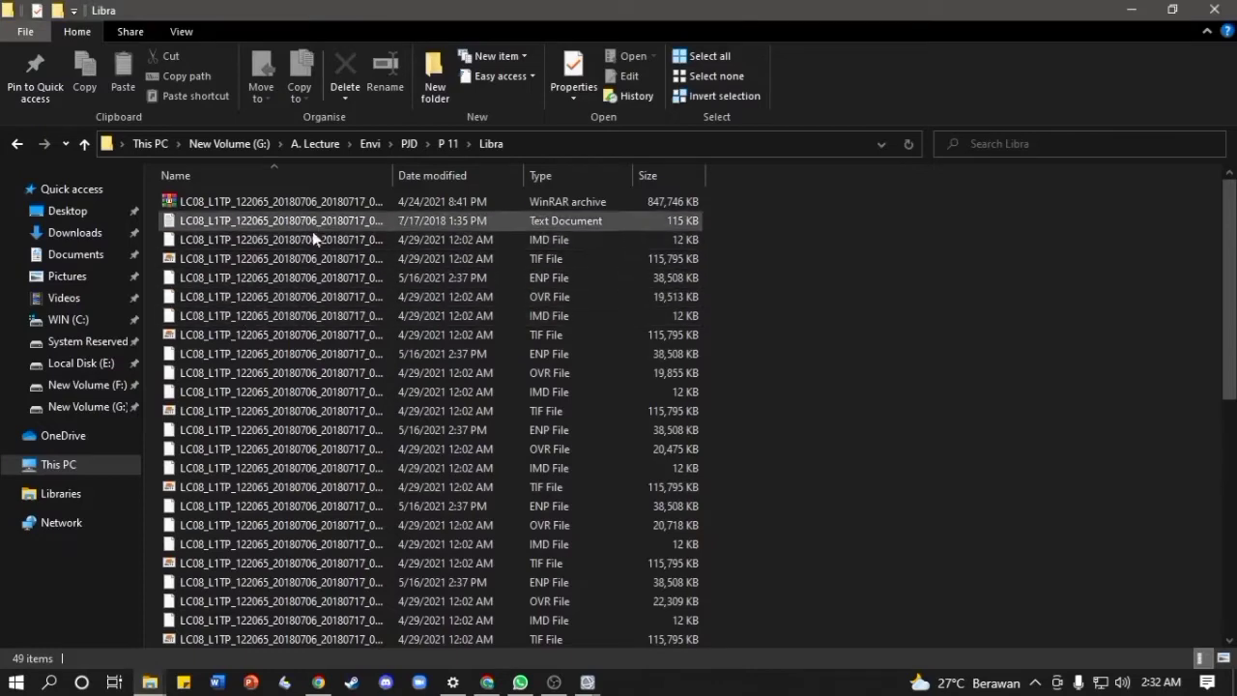
pyautogui.scroll(-2, 302, 238)
pyautogui.scroll(-8, 330, 268)
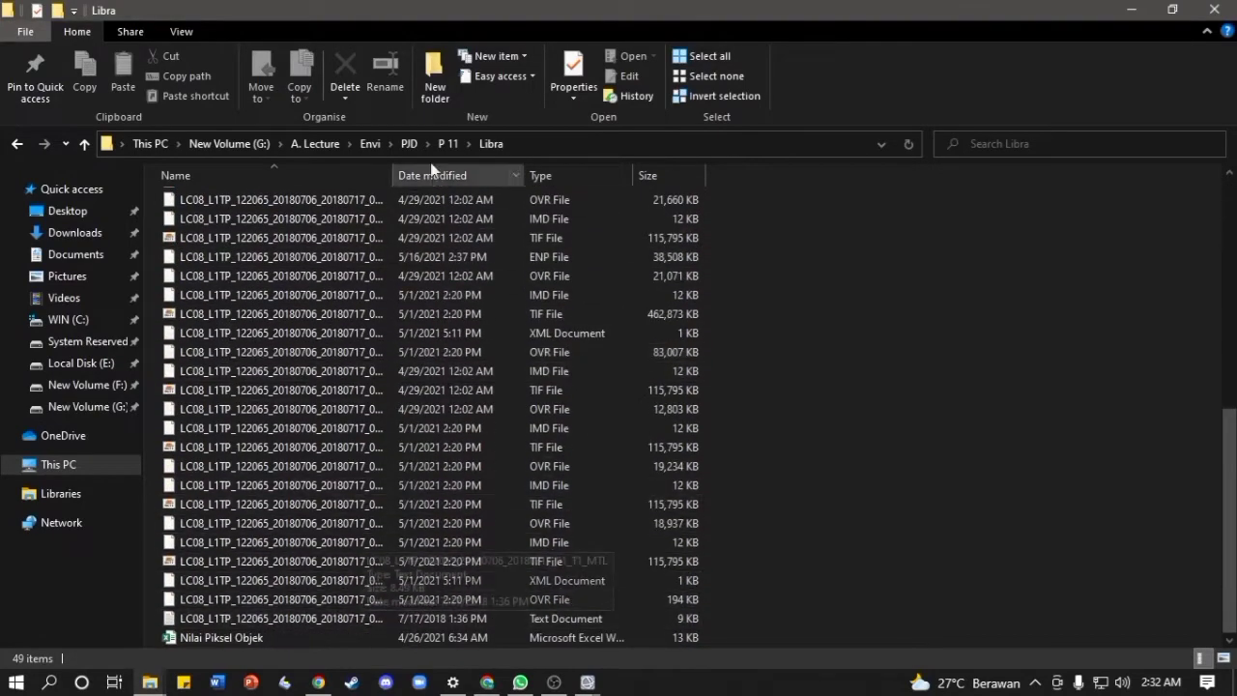
pyautogui.moveTo(390, 170); pyautogui.dragTo(469, 170)
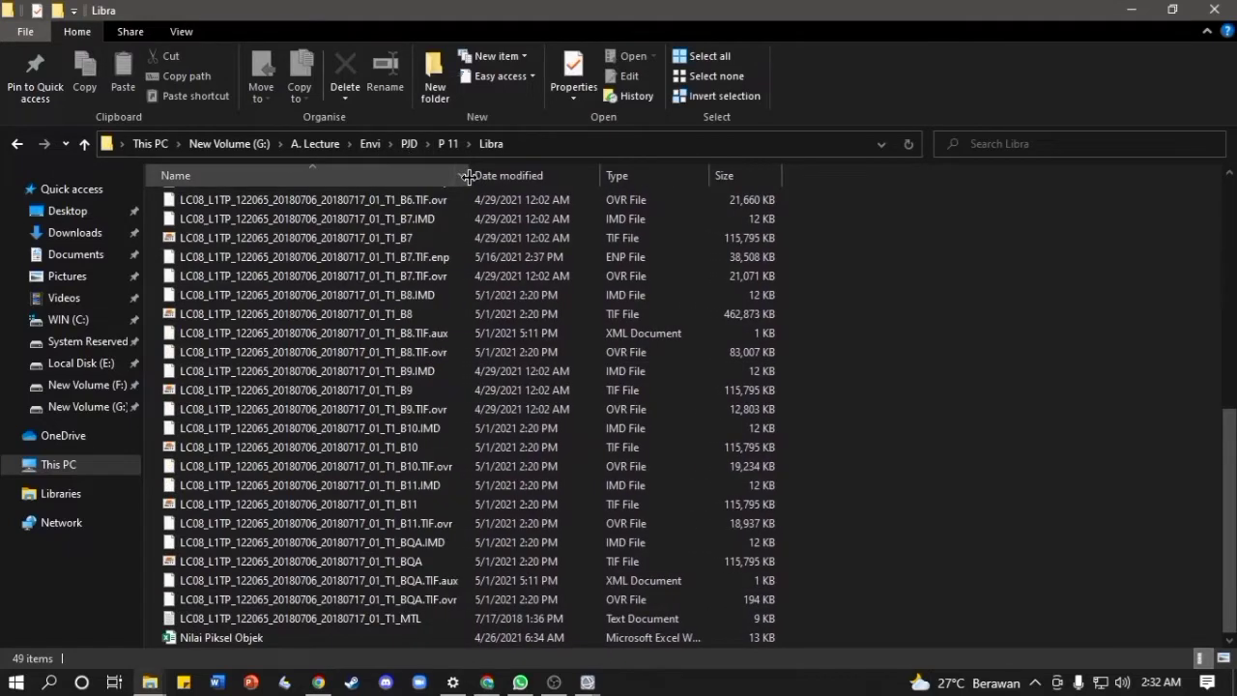
pyautogui.doubleClick(367, 624)
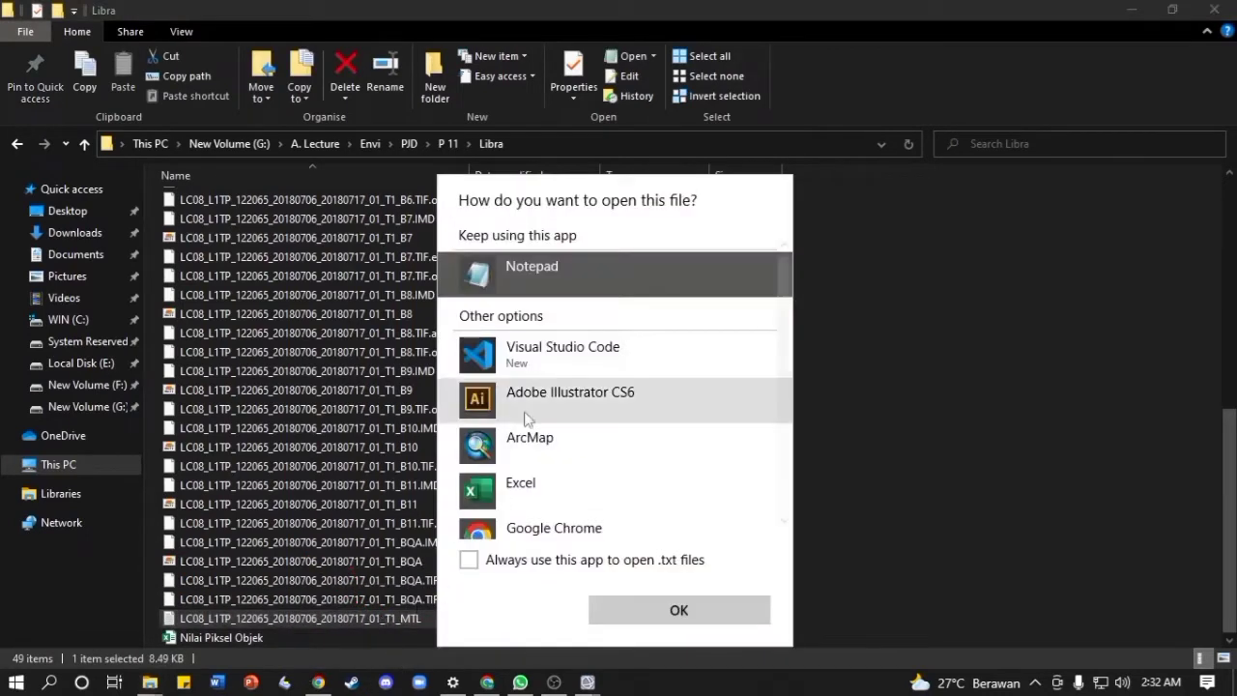
pyautogui.click(468, 560)
pyautogui.click(617, 601)
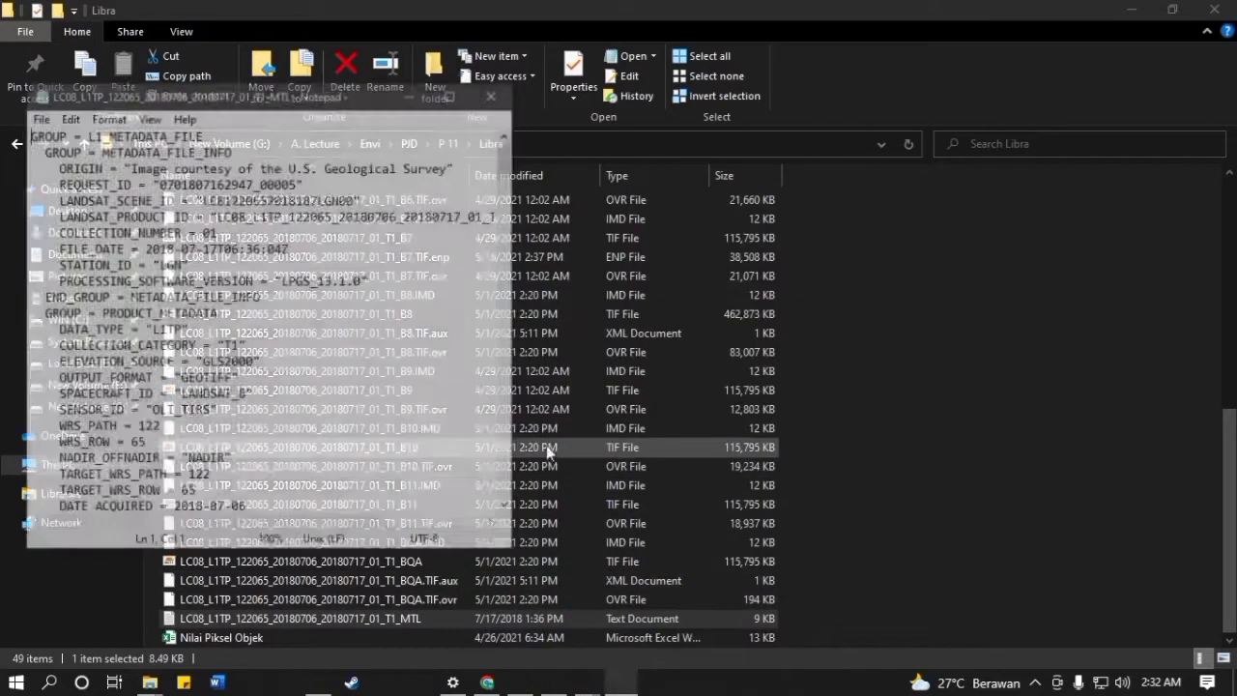
# - Look up the scene's DATE_ACQUIRED entry in the MTL metadata and return to the FLAASH parameters in ENVI
pyautogui.moveTo(299, 104); pyautogui.dragTo(628, 116)
pyautogui.scroll(-3, 574, 312)
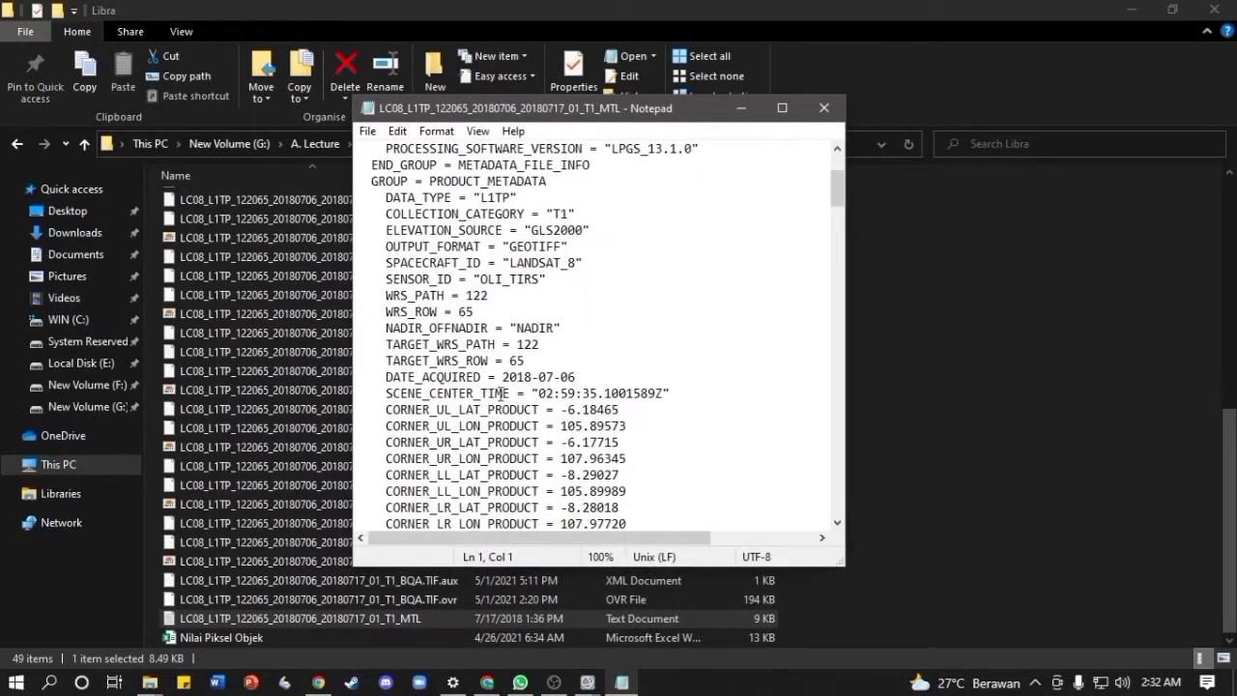
pyautogui.moveTo(387, 376); pyautogui.dragTo(507, 377)
pyautogui.click(580, 379)
pyautogui.hotkey('alt', 'Tab')
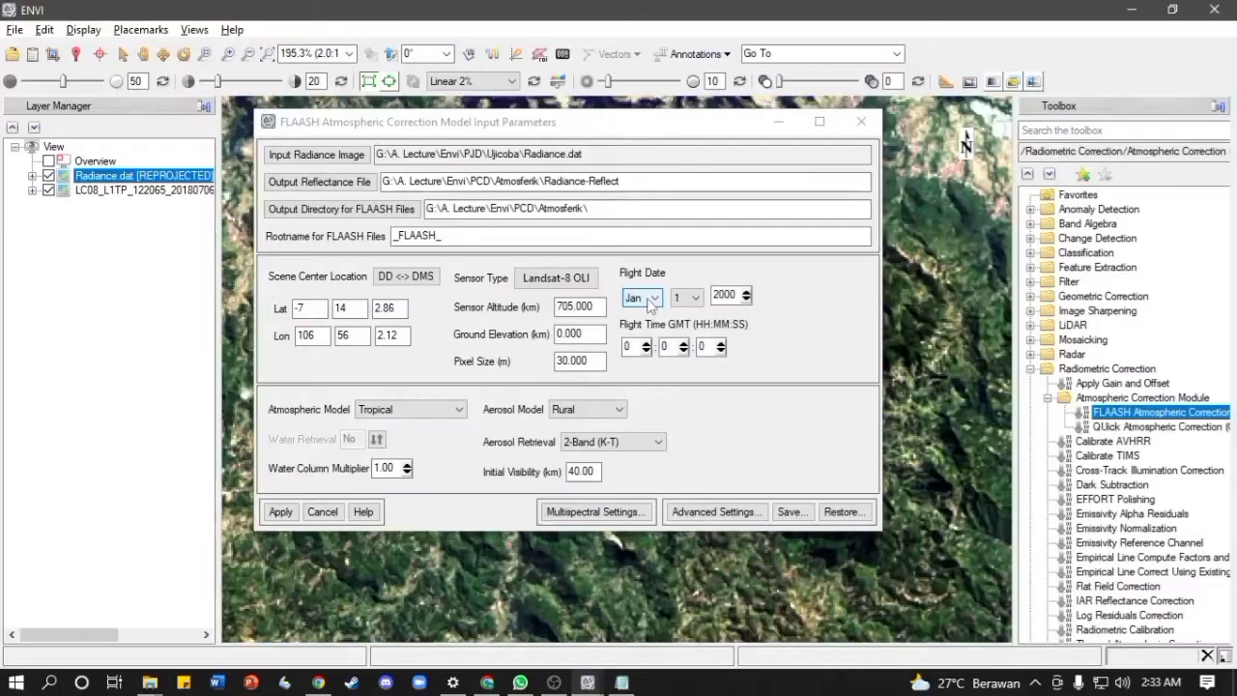
# - Set the FLAASH flight date to Jul 6, 2018
pyautogui.click(641, 298)
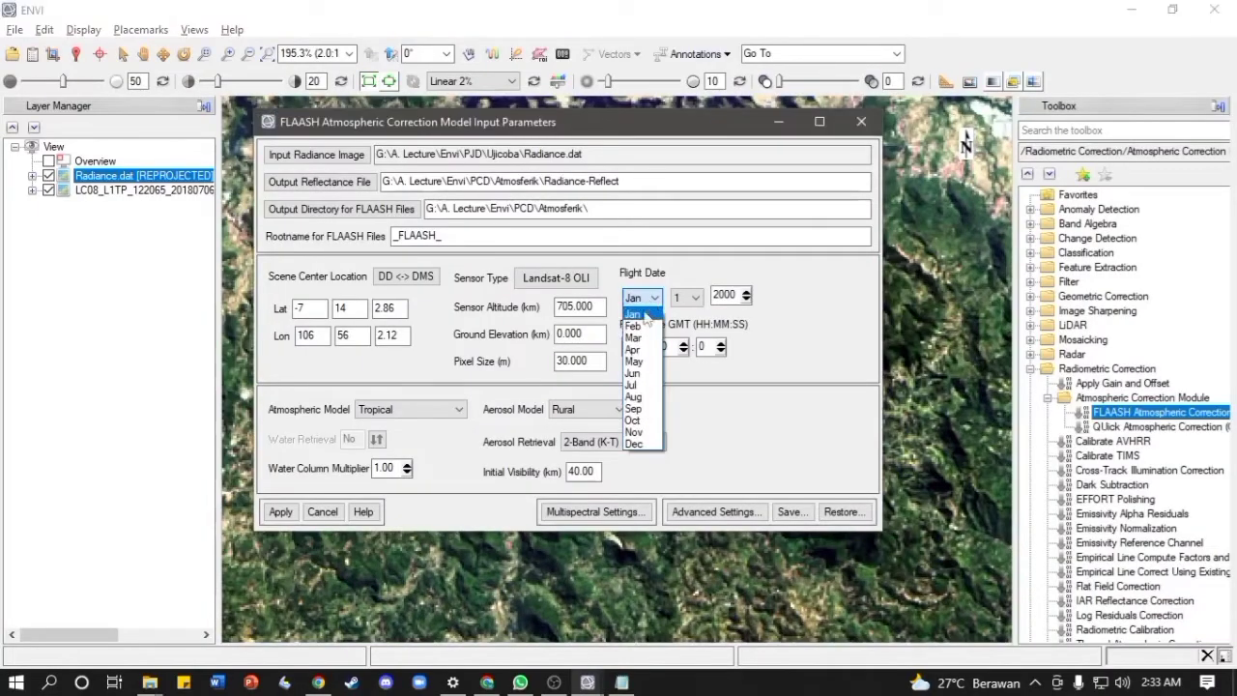
pyautogui.click(634, 384)
pyautogui.click(688, 298)
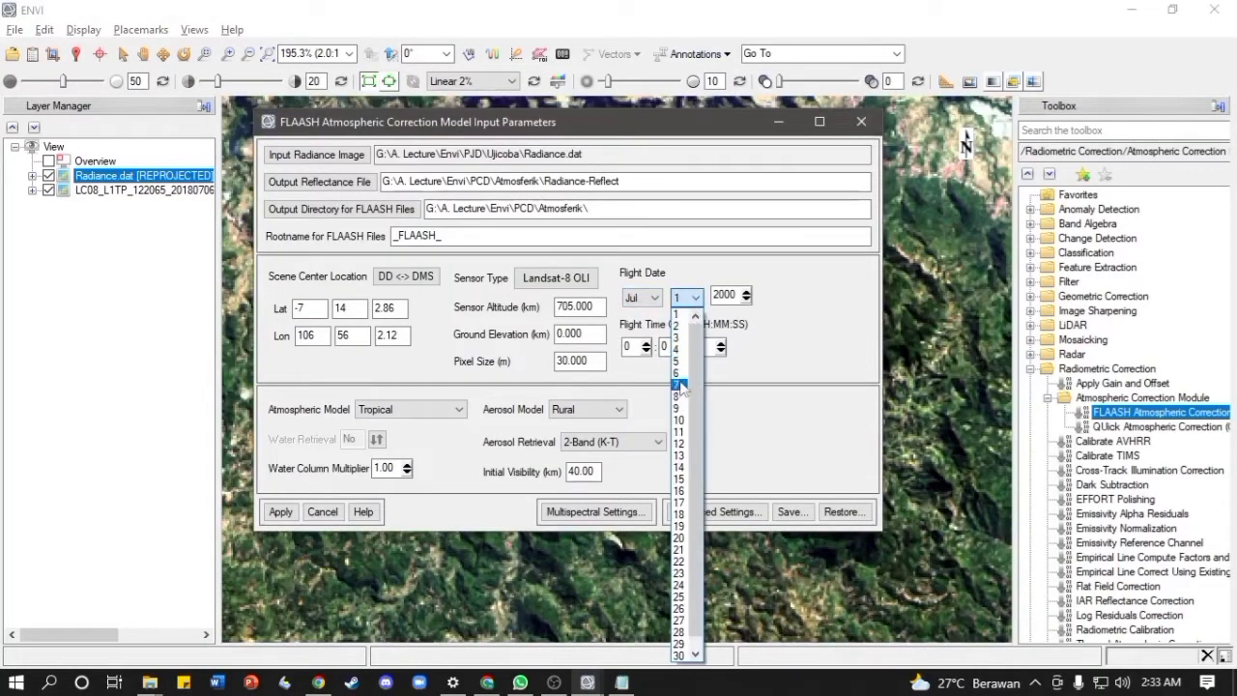
pyautogui.click(676, 372)
pyautogui.click(736, 295)
pyautogui.click(746, 292)
pyautogui.click(746, 292)
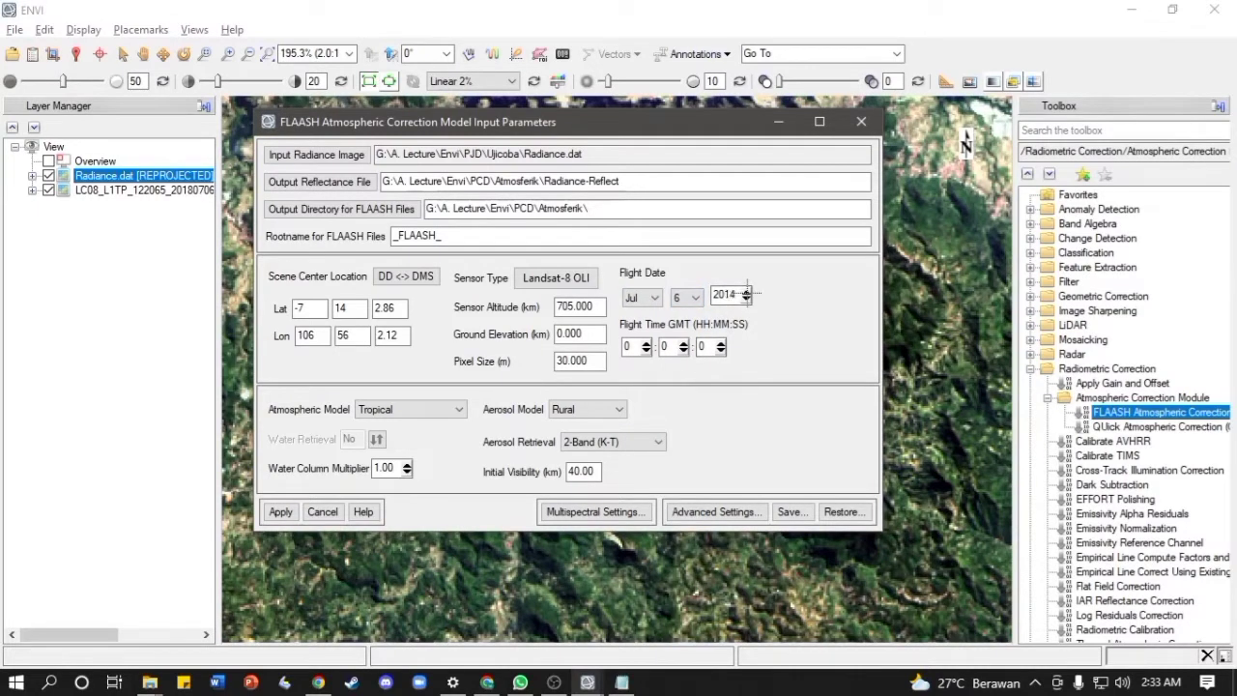
pyautogui.click(747, 292)
pyautogui.click(747, 291)
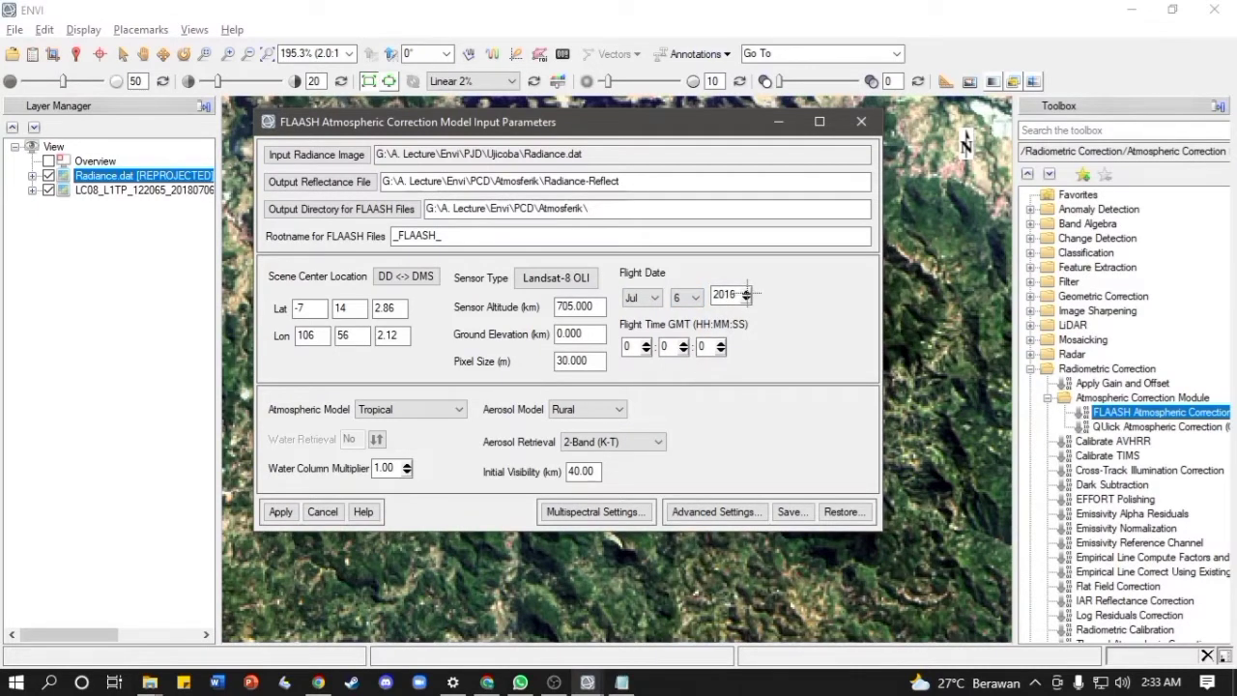
pyautogui.click(666, 350)
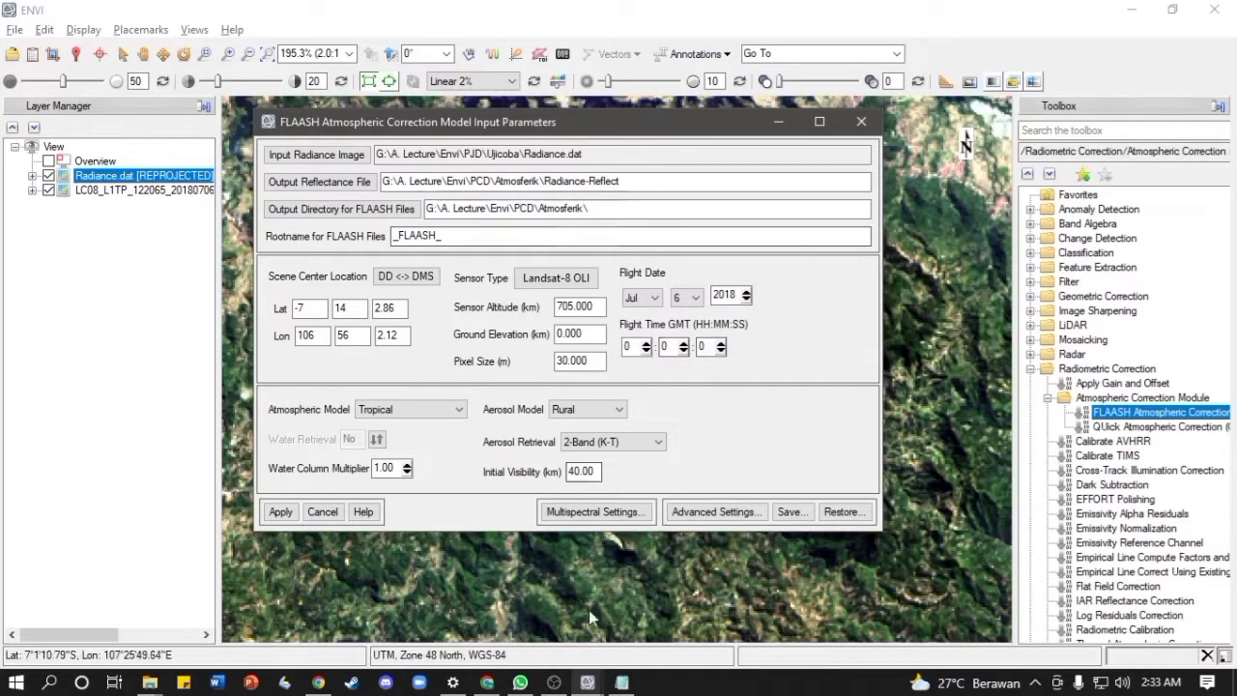
# - Look up the hours, minutes and seconds of SCENE_CENTER_TIME in the MTL file in Notepad and return to the FLAASH parameters
pyautogui.click(621, 682)
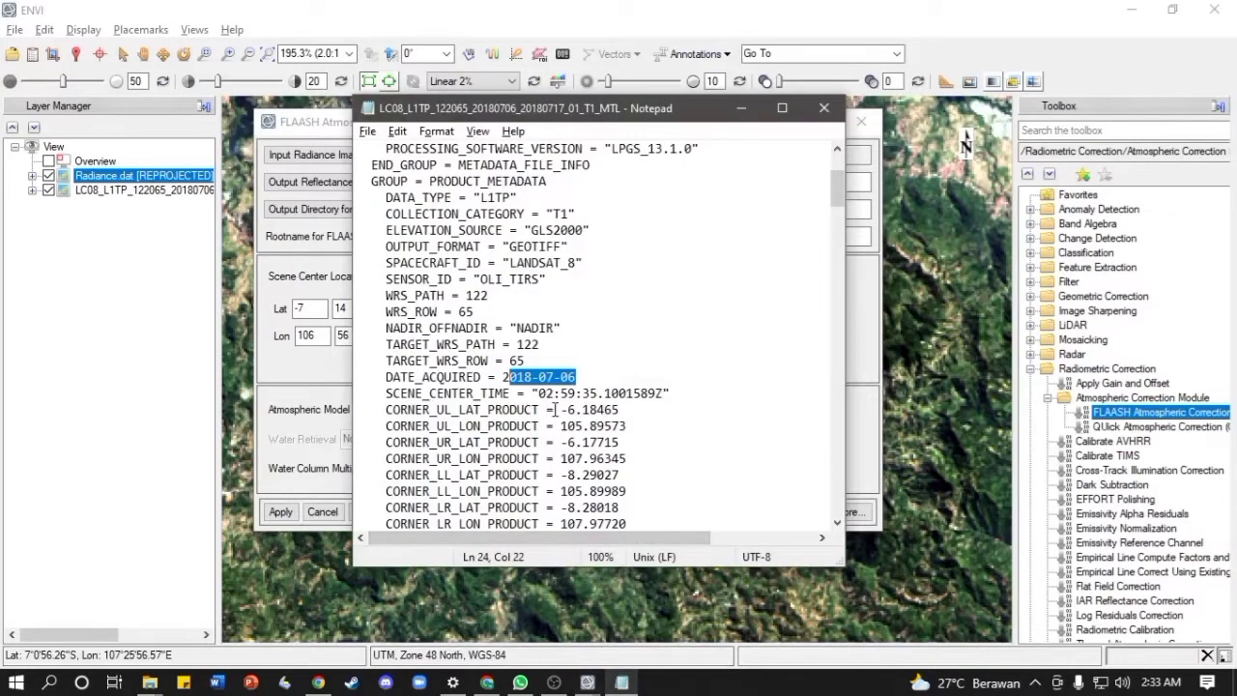
pyautogui.scroll(-1, 553, 397)
pyautogui.click(544, 345)
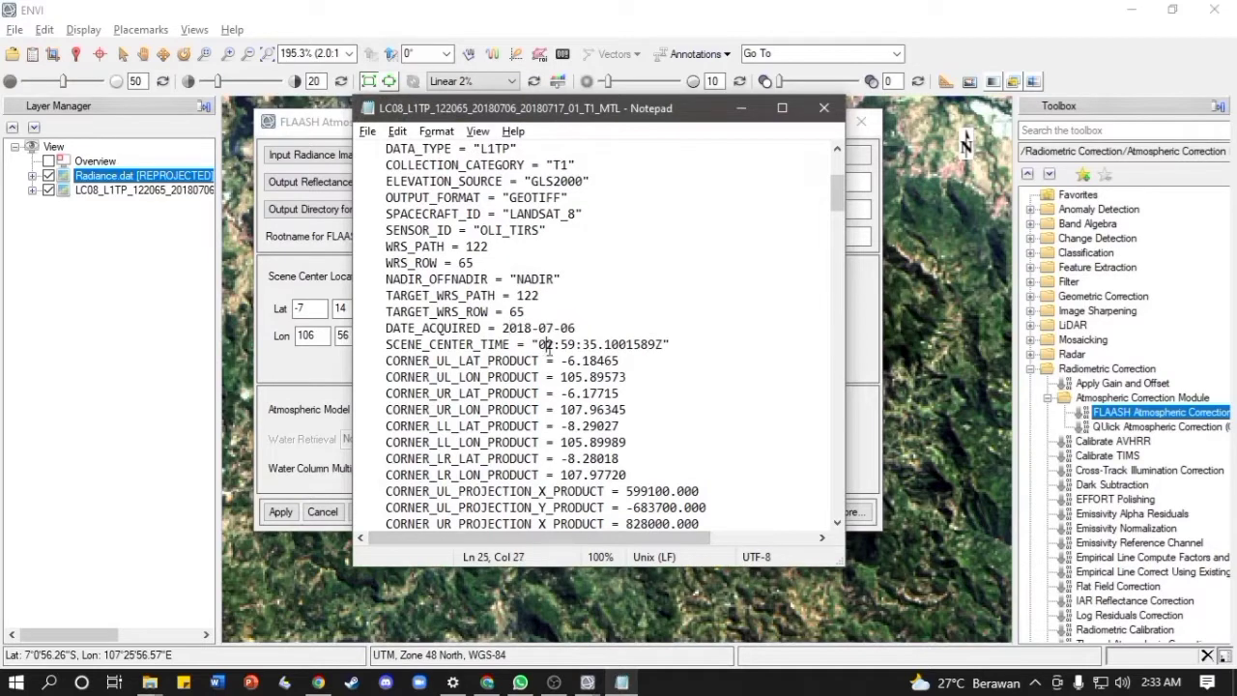
pyautogui.moveTo(560, 345)
pyautogui.mouseDown()
pyautogui.moveTo(600, 345)
pyautogui.moveTo(539, 345)
pyautogui.mouseUp()
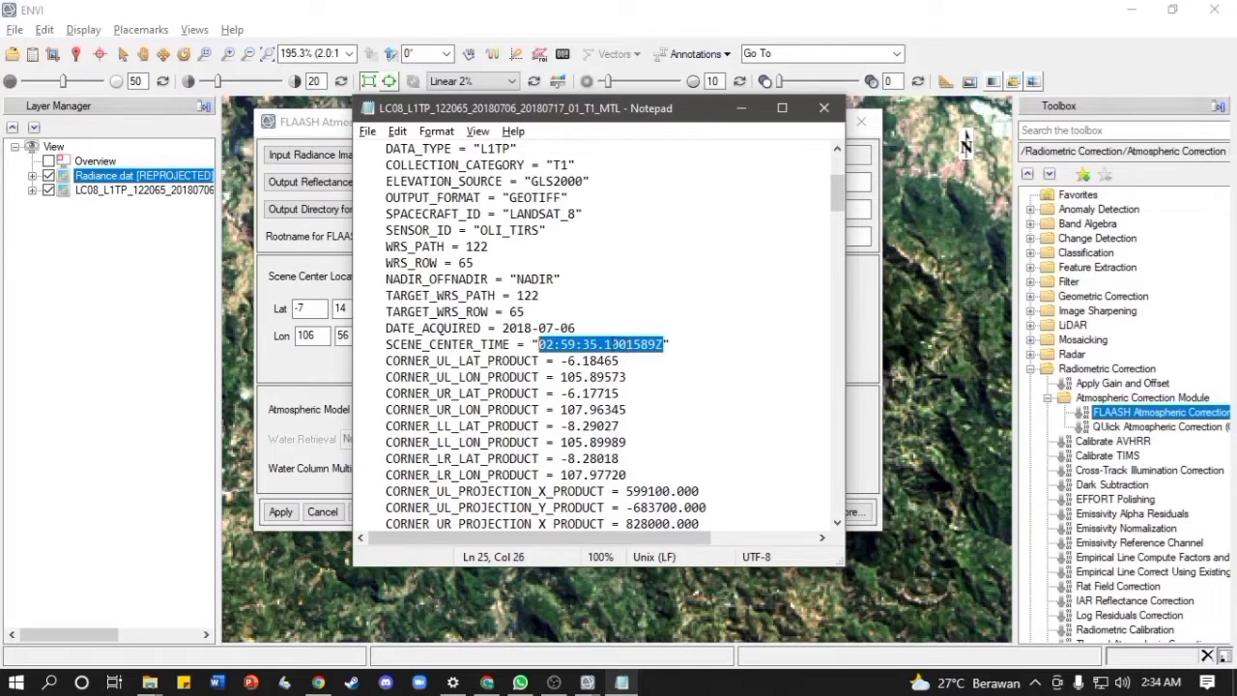
pyautogui.click(605, 345)
pyautogui.moveTo(547, 347); pyautogui.dragTo(659, 350)
pyautogui.click(603, 344)
pyautogui.moveTo(583, 346); pyautogui.dragTo(660, 351)
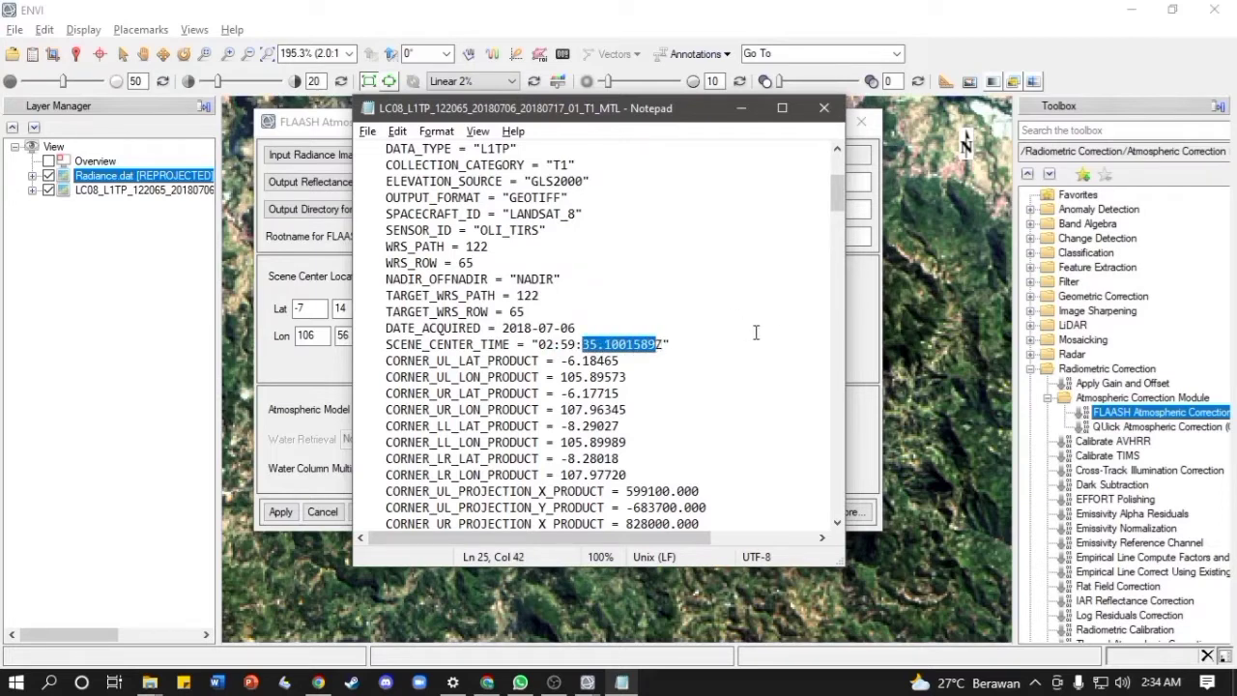
pyautogui.click(855, 314)
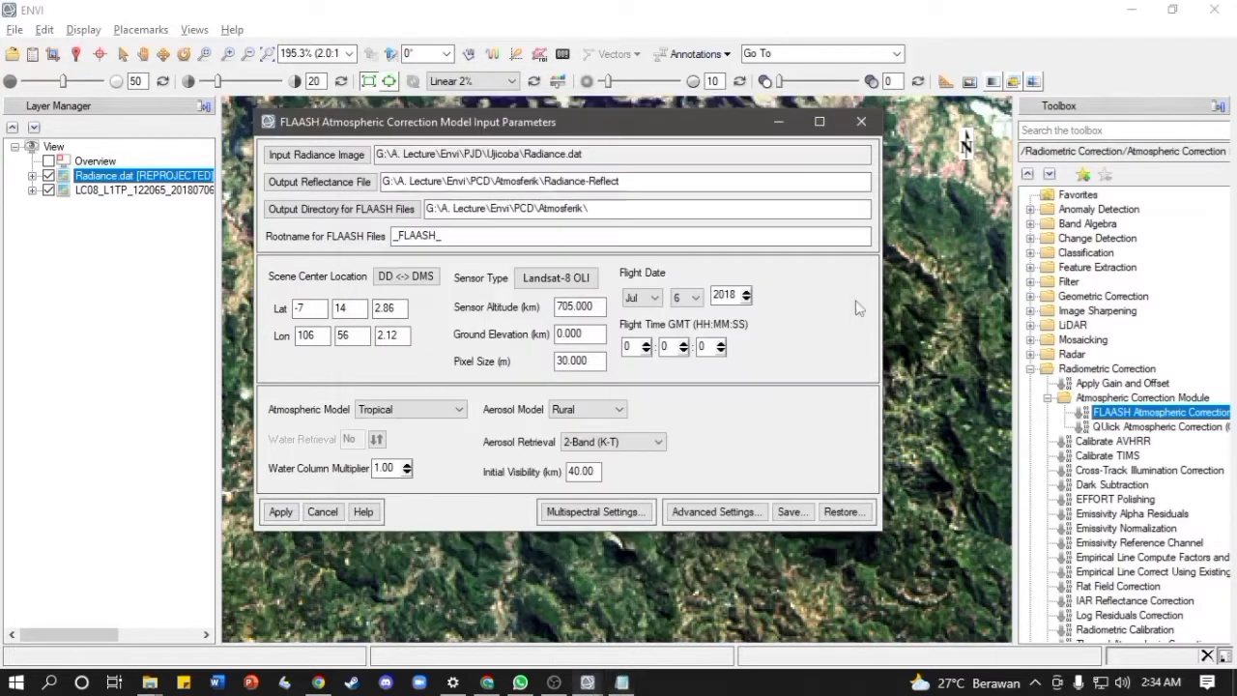
# - Set the flight time GMT to 2 hours, 59 minutes and the scene center seconds, and choose the Tropical atmospheric model
pyautogui.doubleClick(665, 346)
pyautogui.write('59')
pyautogui.doubleClick(703, 350)
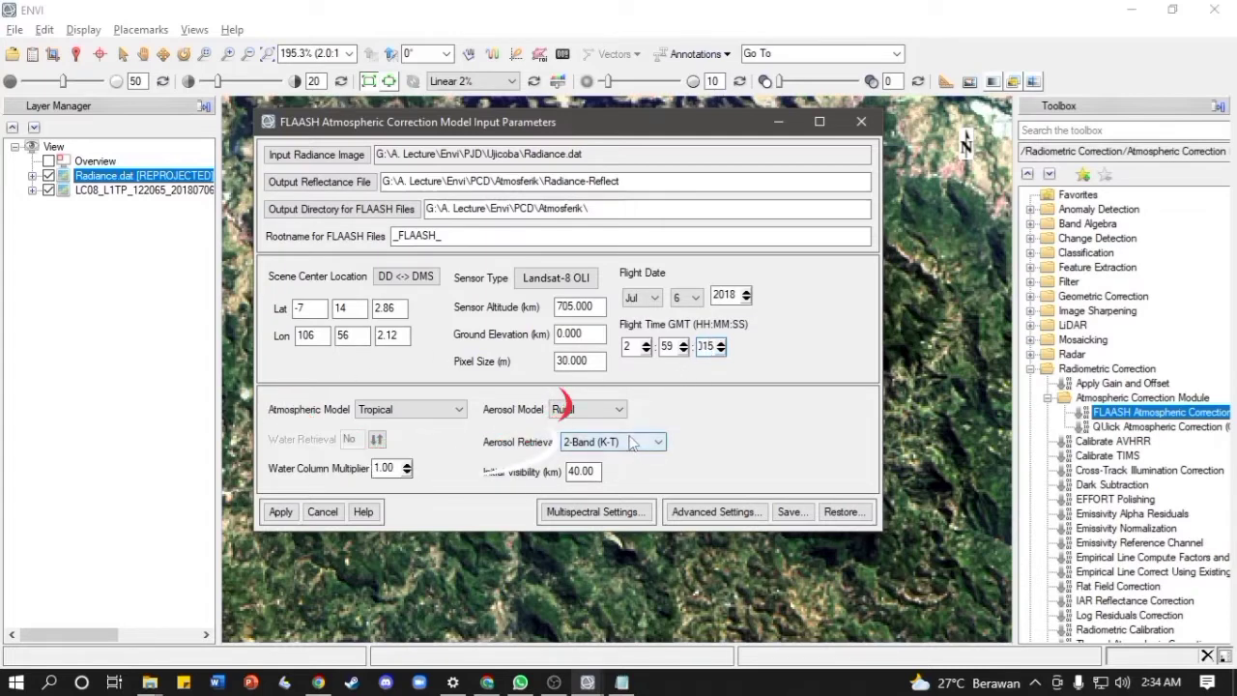
pyautogui.click(381, 410)
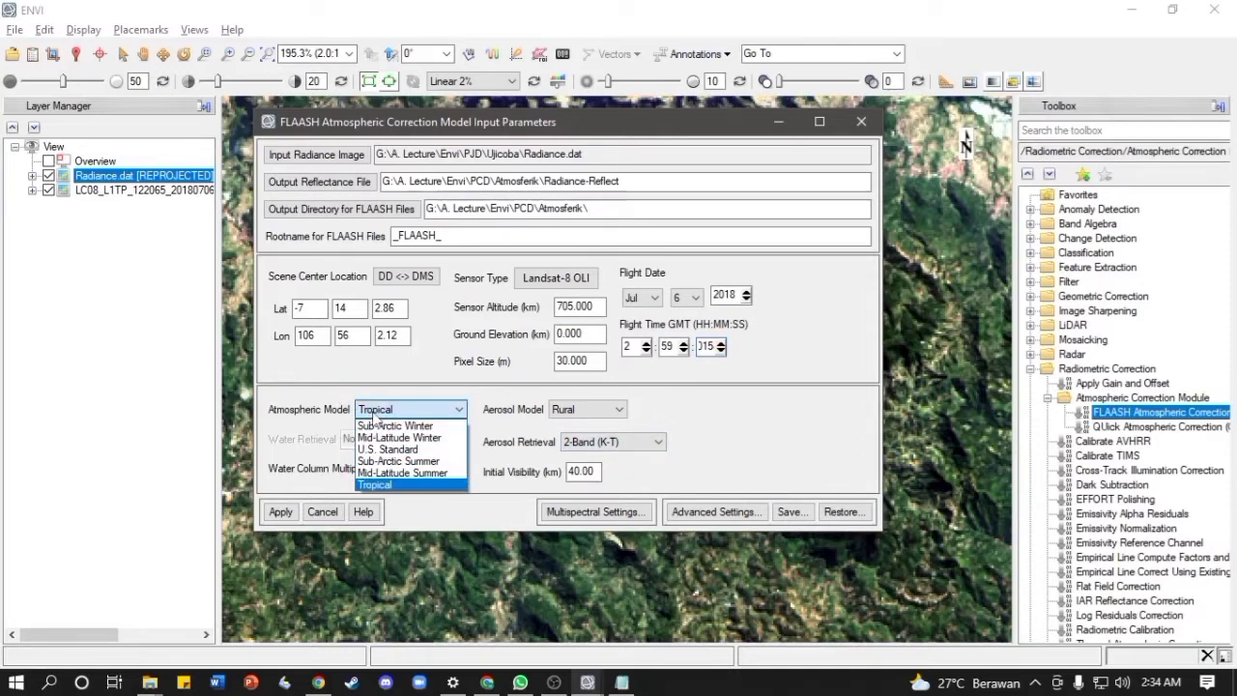
pyautogui.click(383, 485)
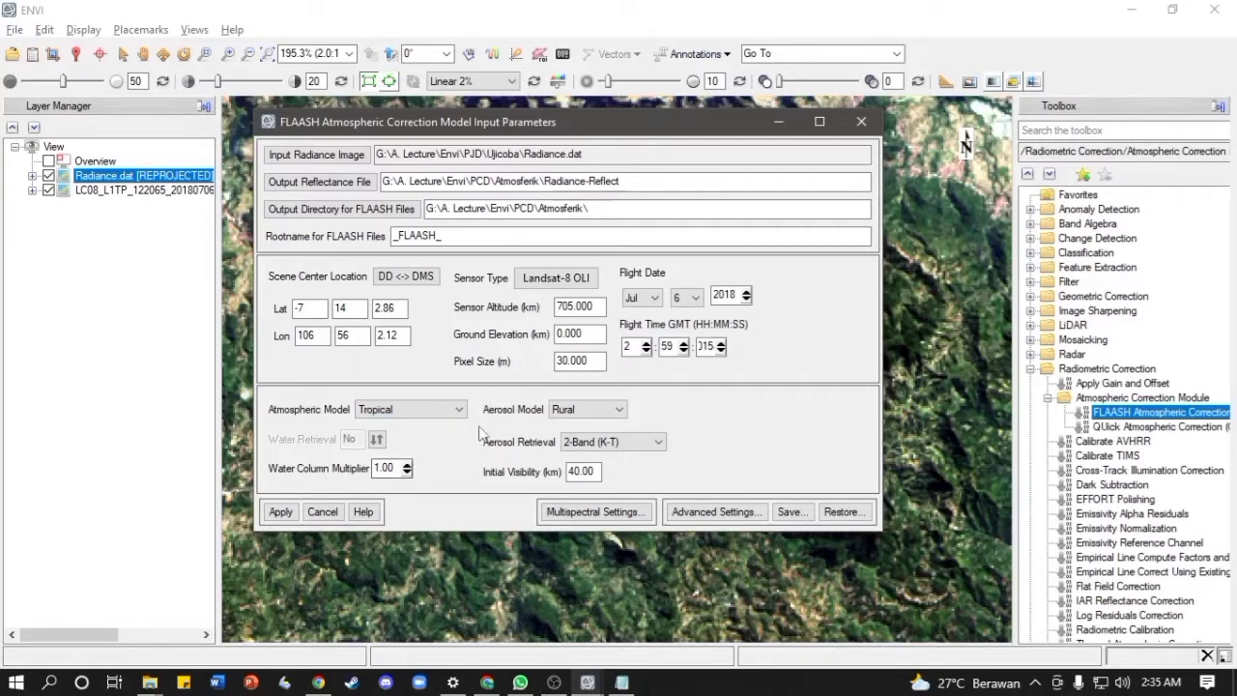
# - Set the FLAASH aerosol model to Urban
pyautogui.click(573, 411)
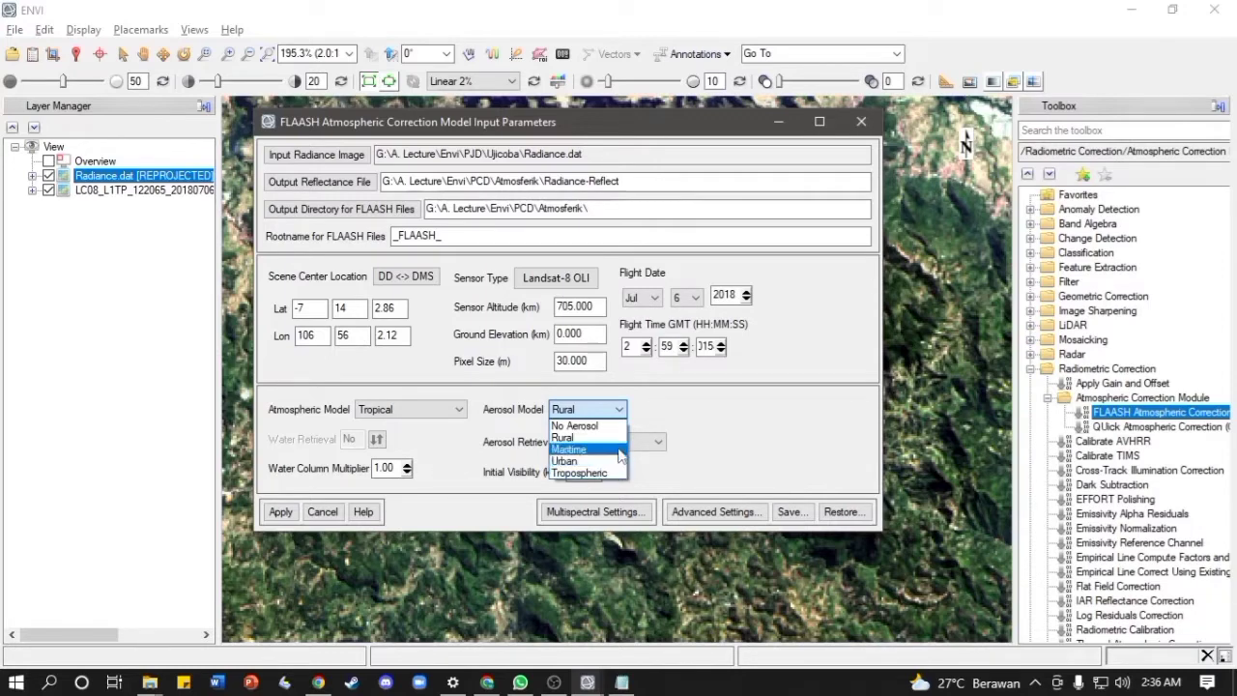
pyautogui.click(565, 461)
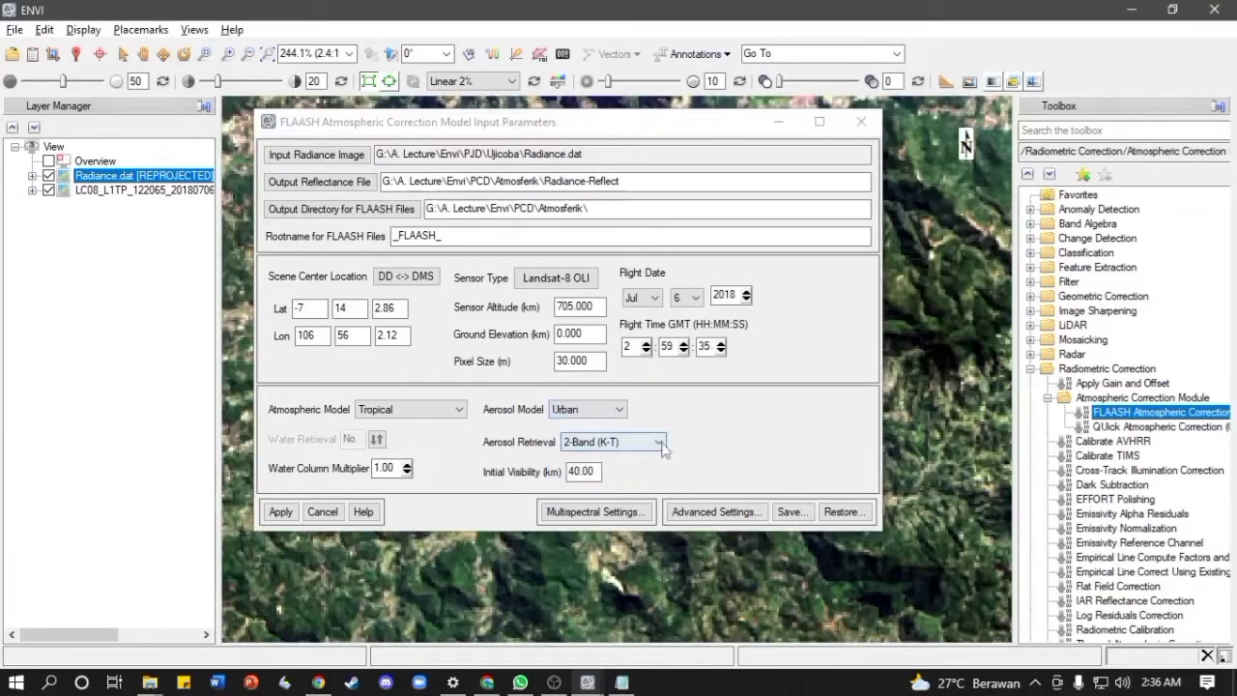
pyautogui.scroll(1, 570, 449)
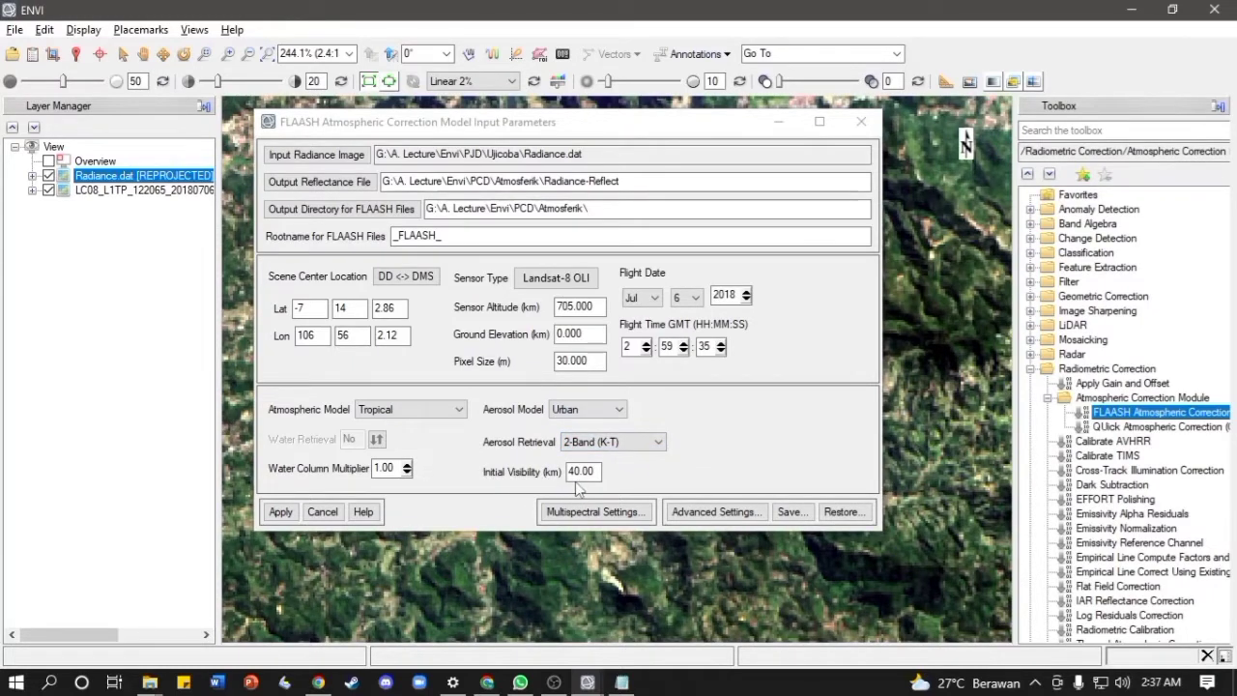
pyautogui.click(653, 484)
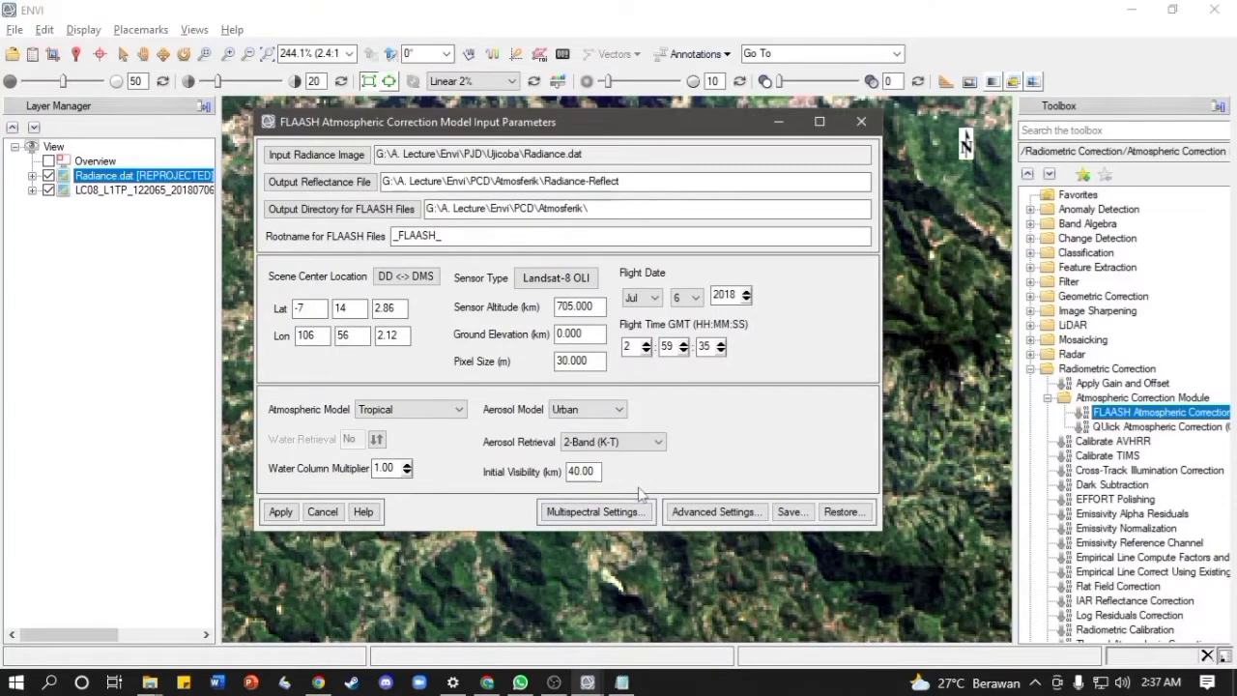
# - Open the Kaufman-Tanre aerosol retrieval settings and browse for a new filter function file in Exelis\ENVI53\resource\filterfuncs
pyautogui.click(622, 512)
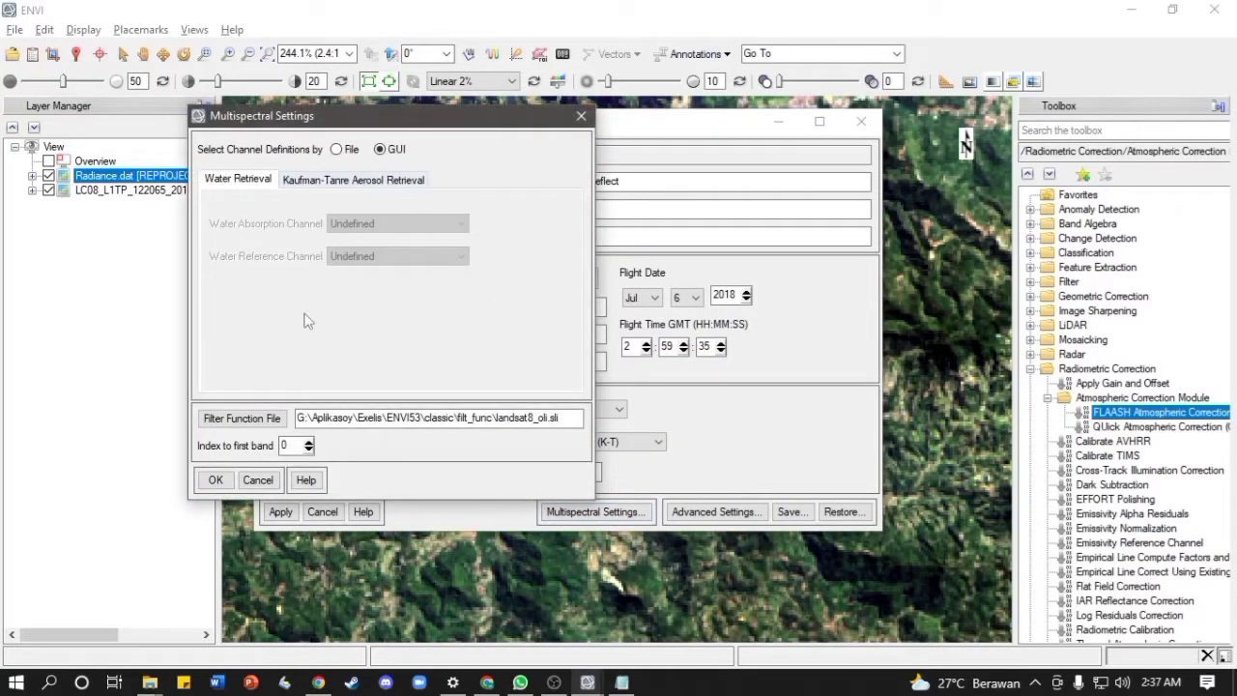
pyautogui.click(319, 179)
pyautogui.click(263, 418)
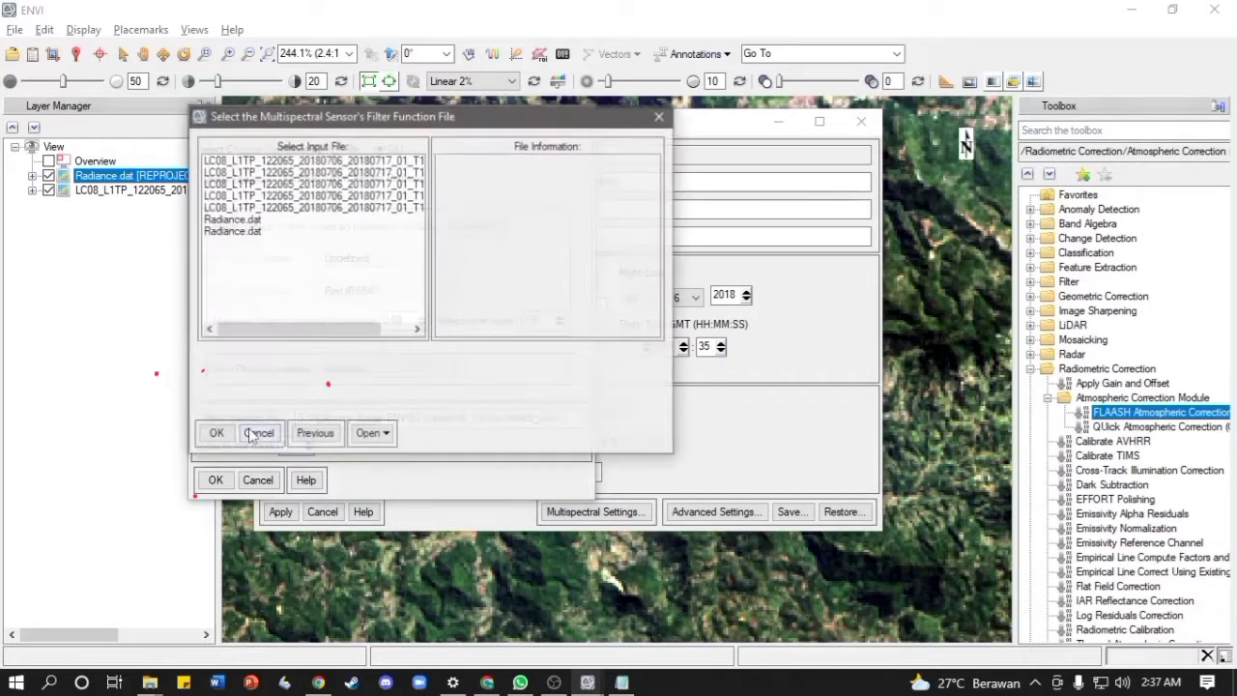
pyautogui.click(372, 435)
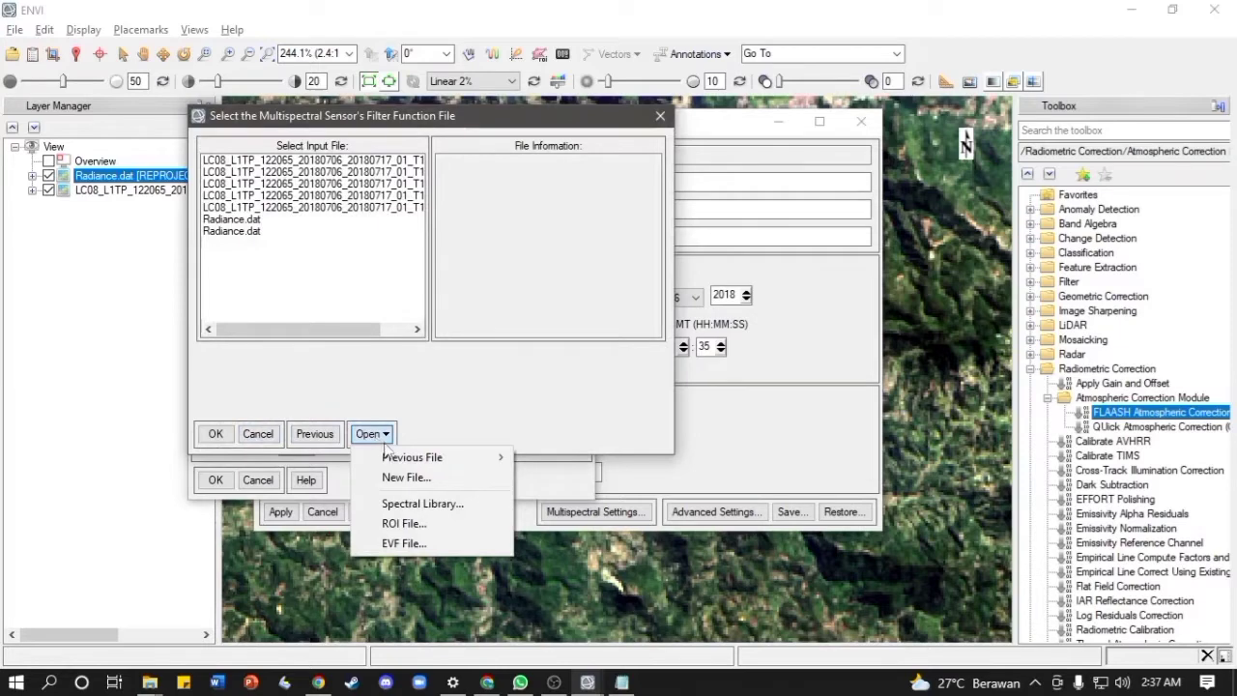
pyautogui.click(401, 480)
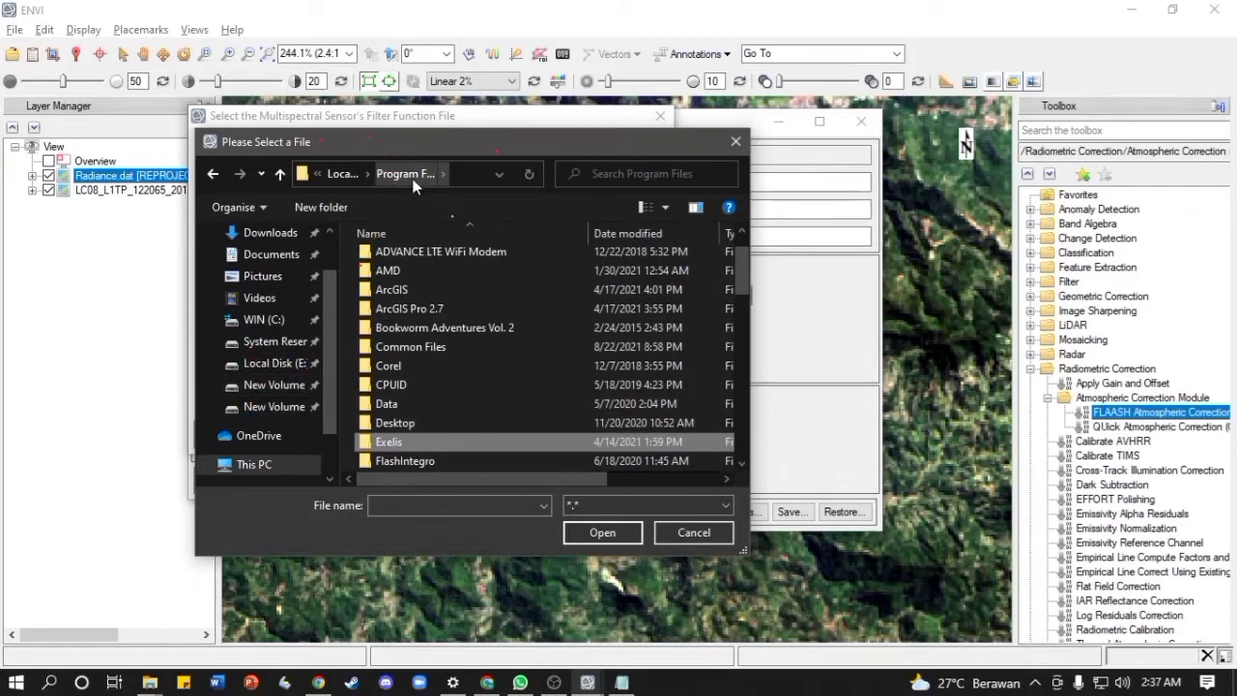
pyautogui.doubleClick(418, 442)
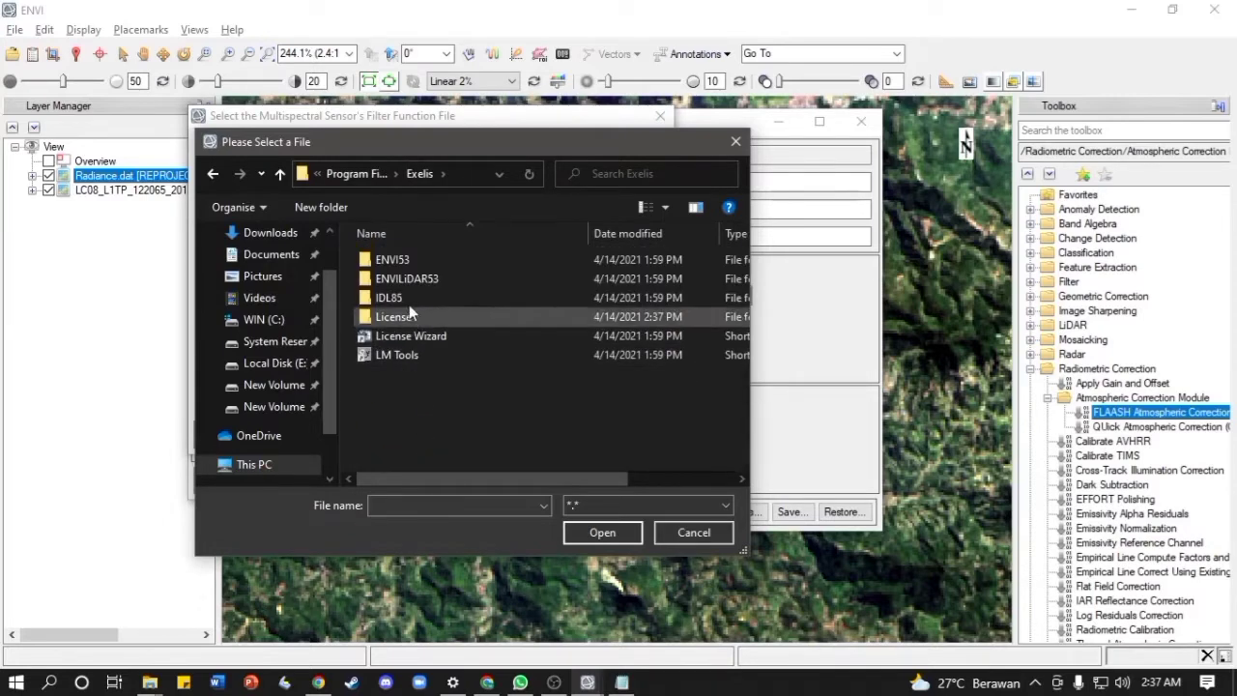
pyautogui.doubleClick(403, 259)
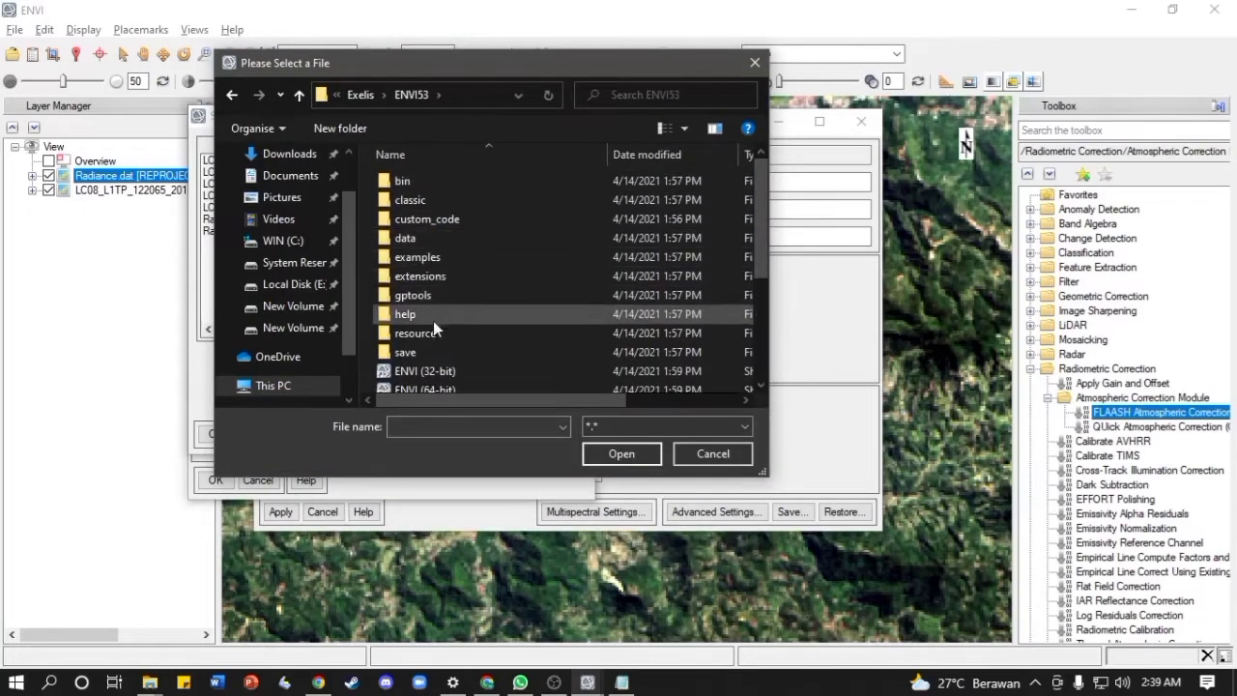
pyautogui.doubleClick(463, 332)
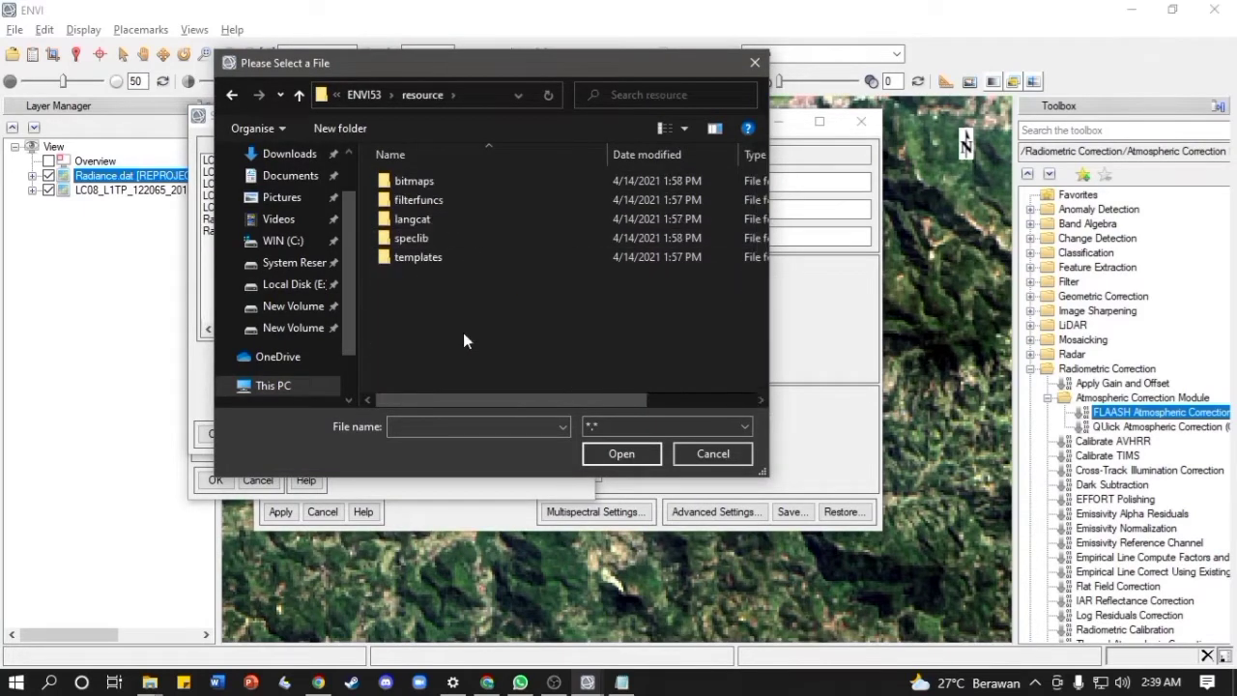
pyautogui.doubleClick(447, 203)
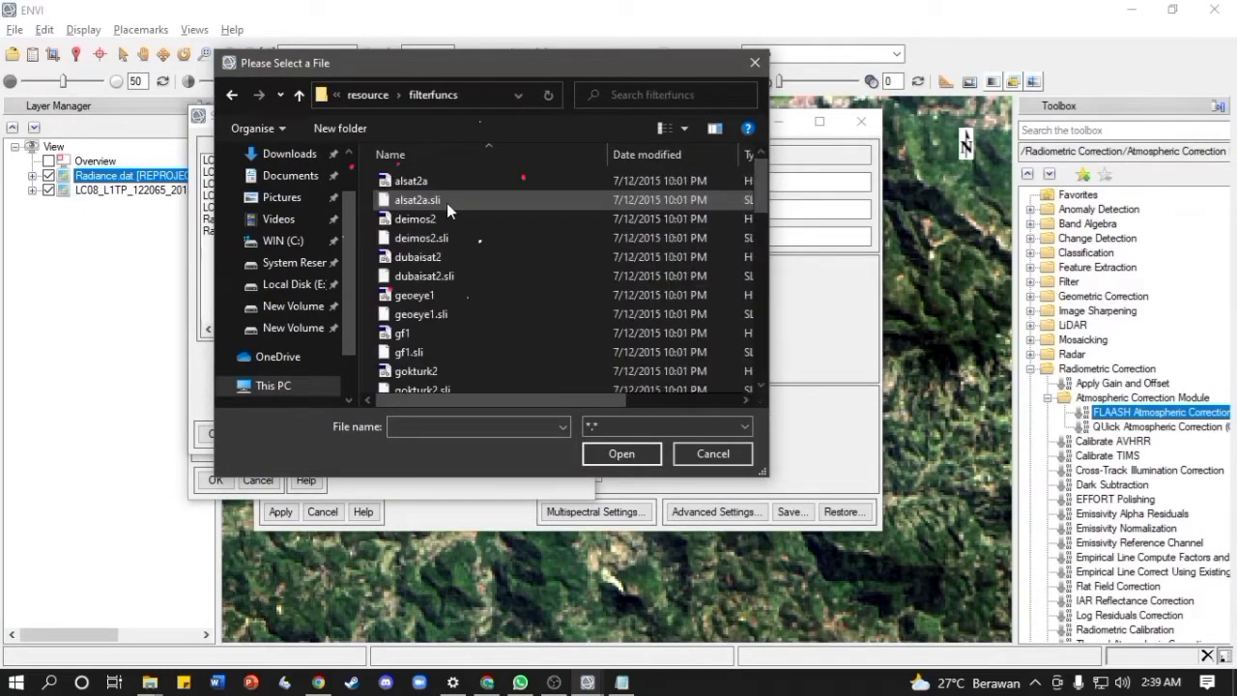
# - Load landsat8_oli.sli from the filterfuncs folder as the multispectral sensor's filter function file
pyautogui.scroll(-2, 445, 256)
pyautogui.scroll(-10, 446, 256)
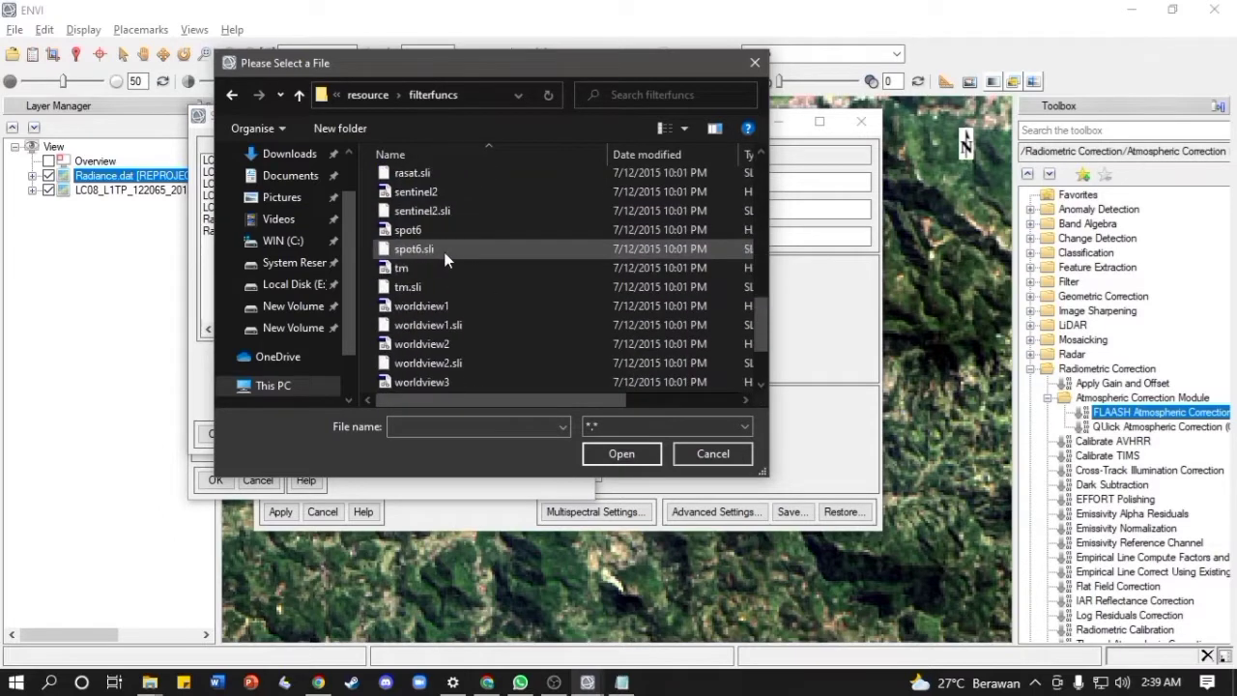
pyautogui.scroll(-2, 447, 257)
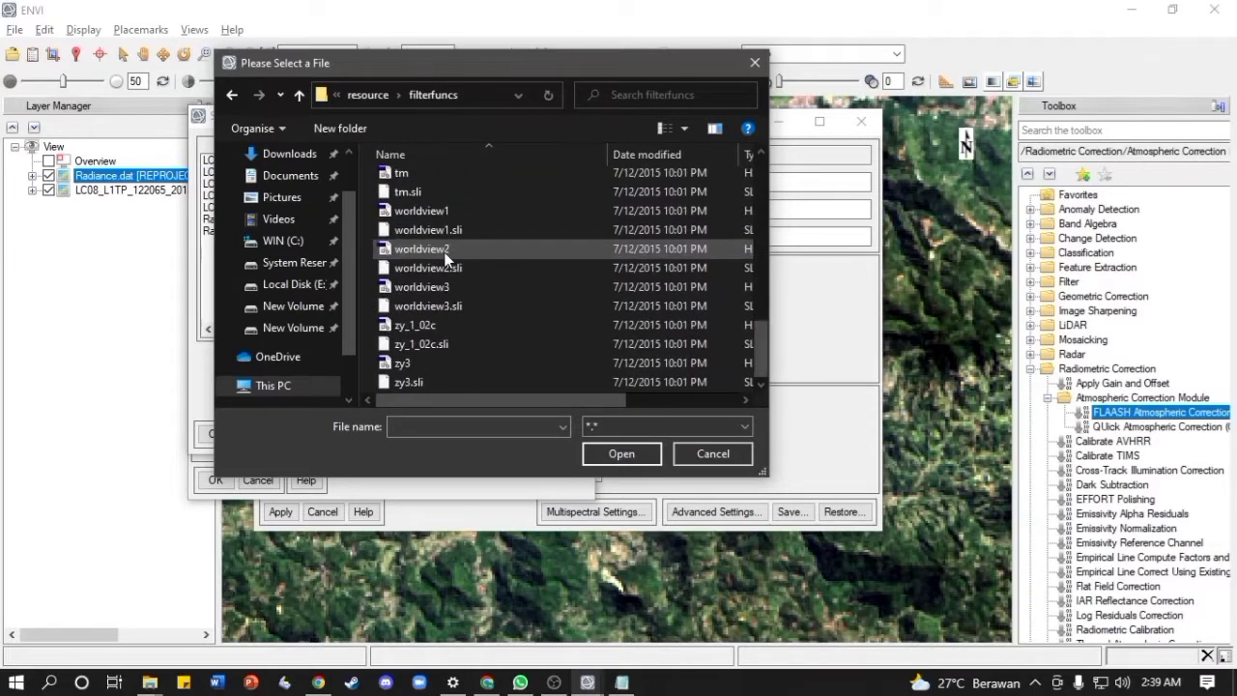
pyautogui.scroll(6, 446, 256)
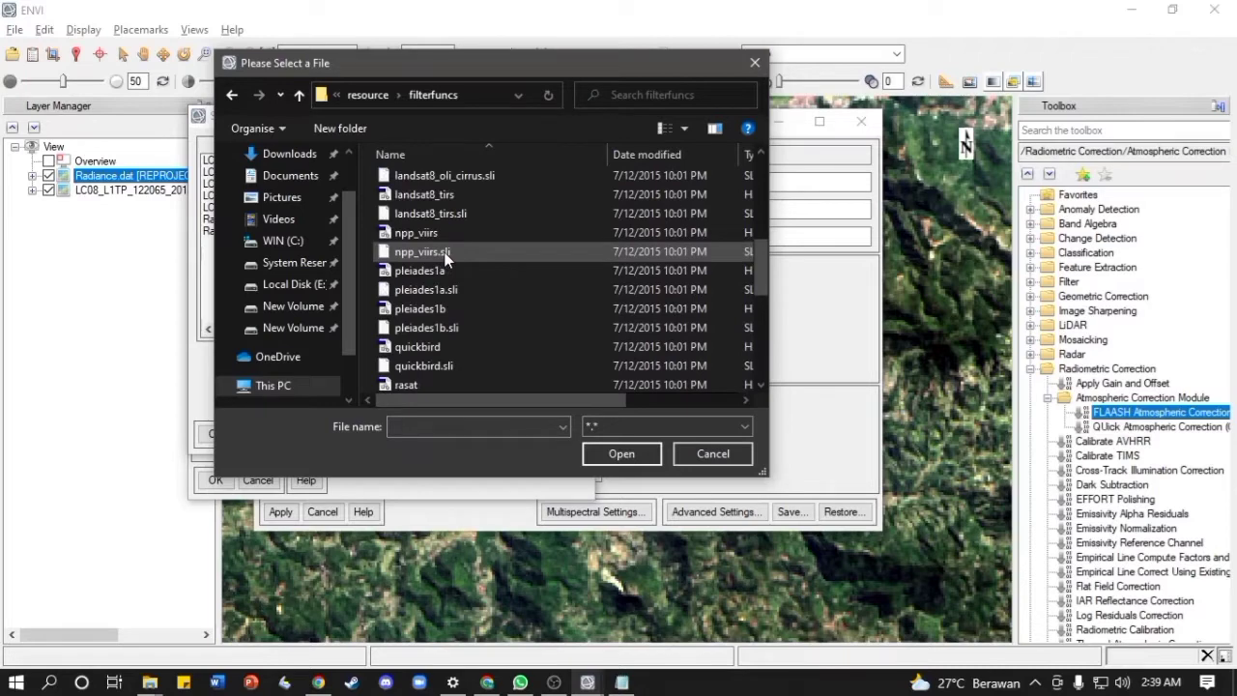
pyautogui.scroll(2, 445, 257)
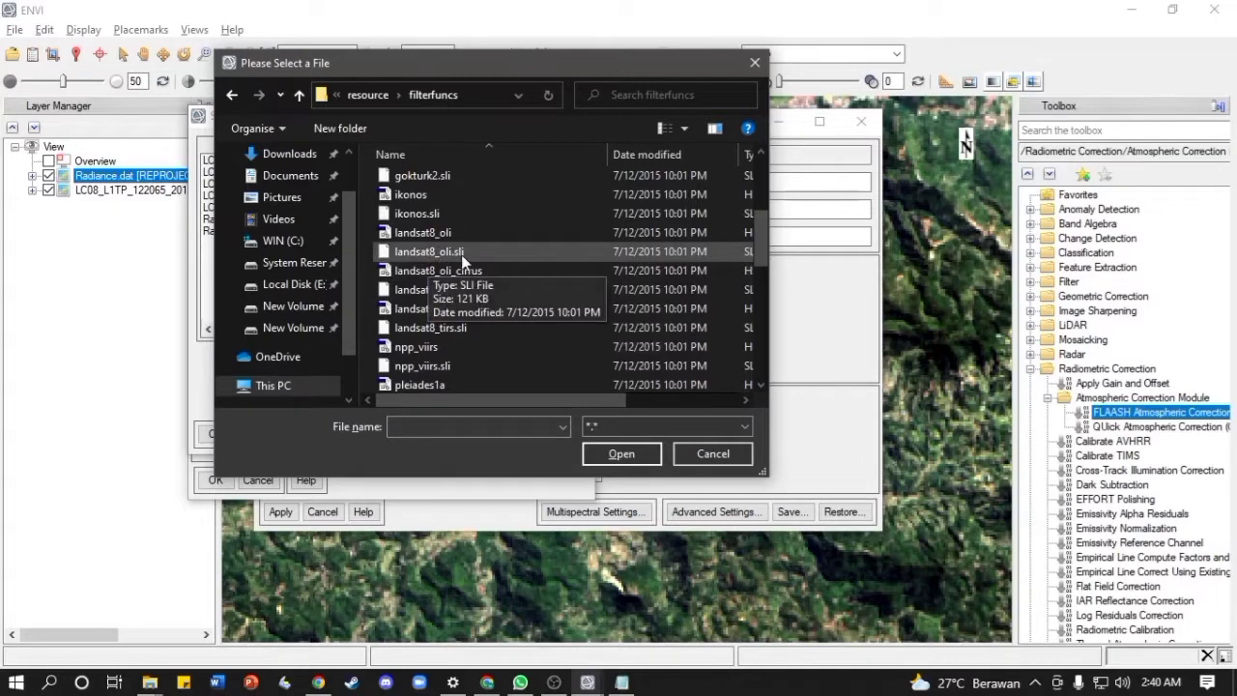
pyautogui.click(461, 253)
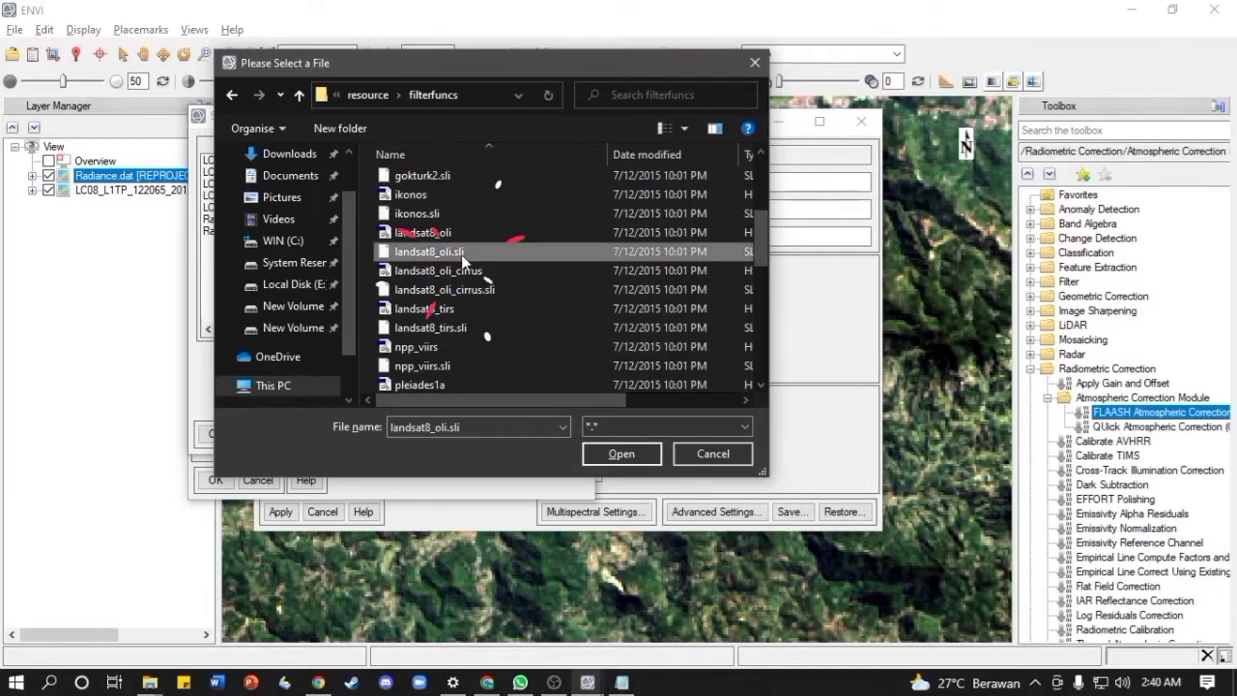
pyautogui.click(620, 453)
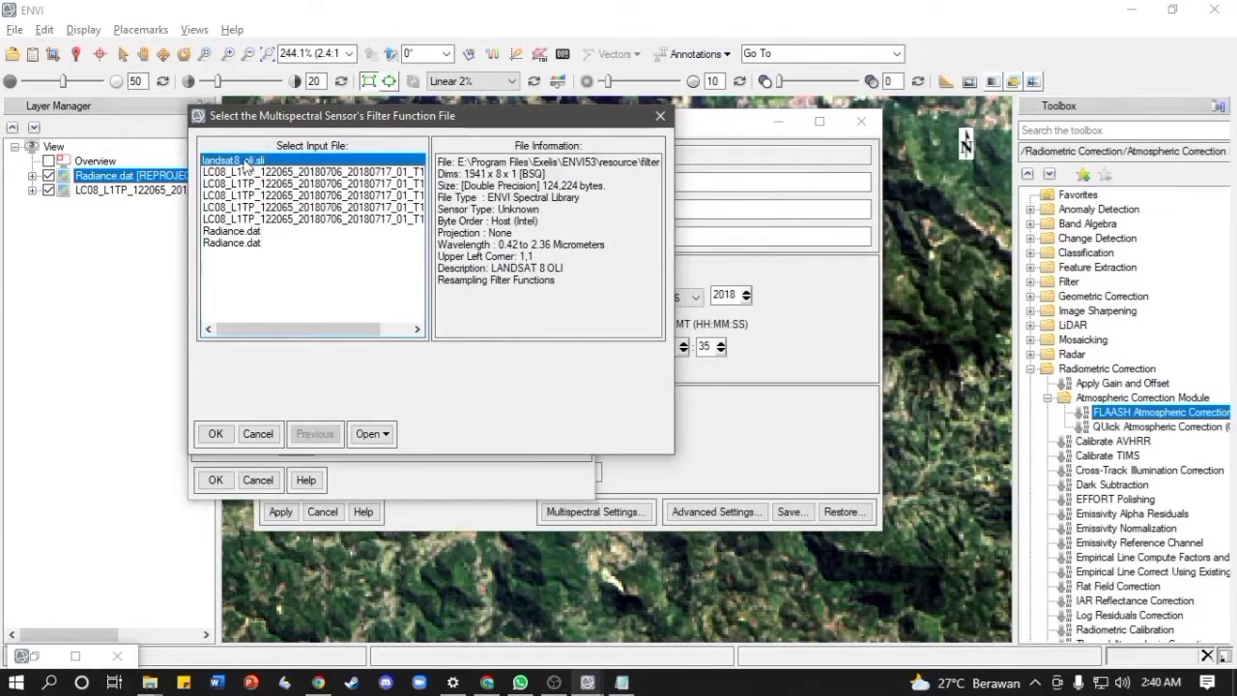
pyautogui.click(219, 435)
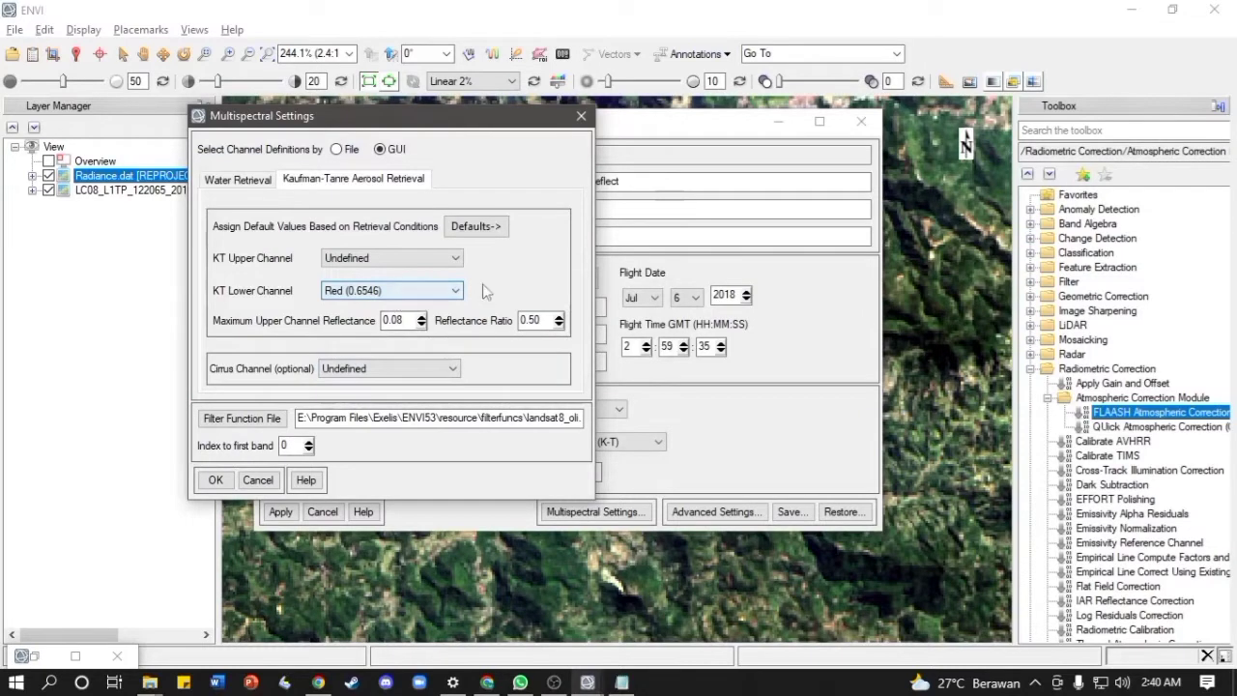
# - Set the KT Upper Channel to SWIR 1 (1.6090) and accept the multispectral settings
pyautogui.click(470, 232)
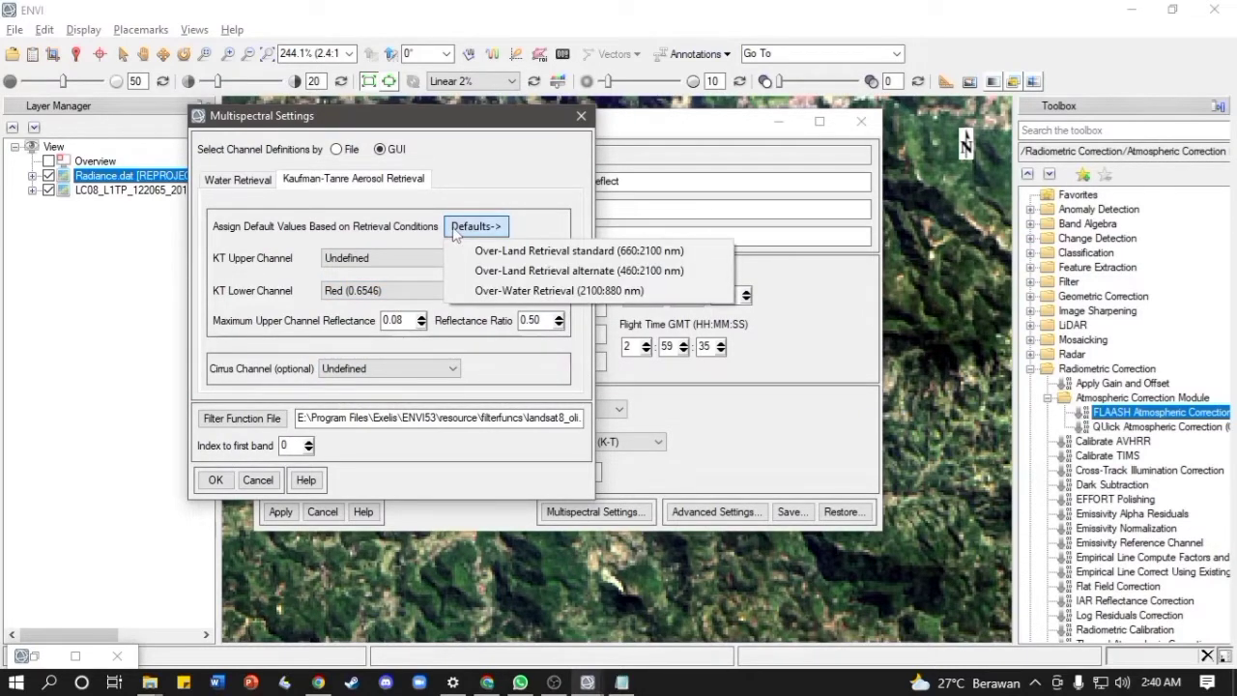
pyautogui.click(322, 374)
pyautogui.click(461, 368)
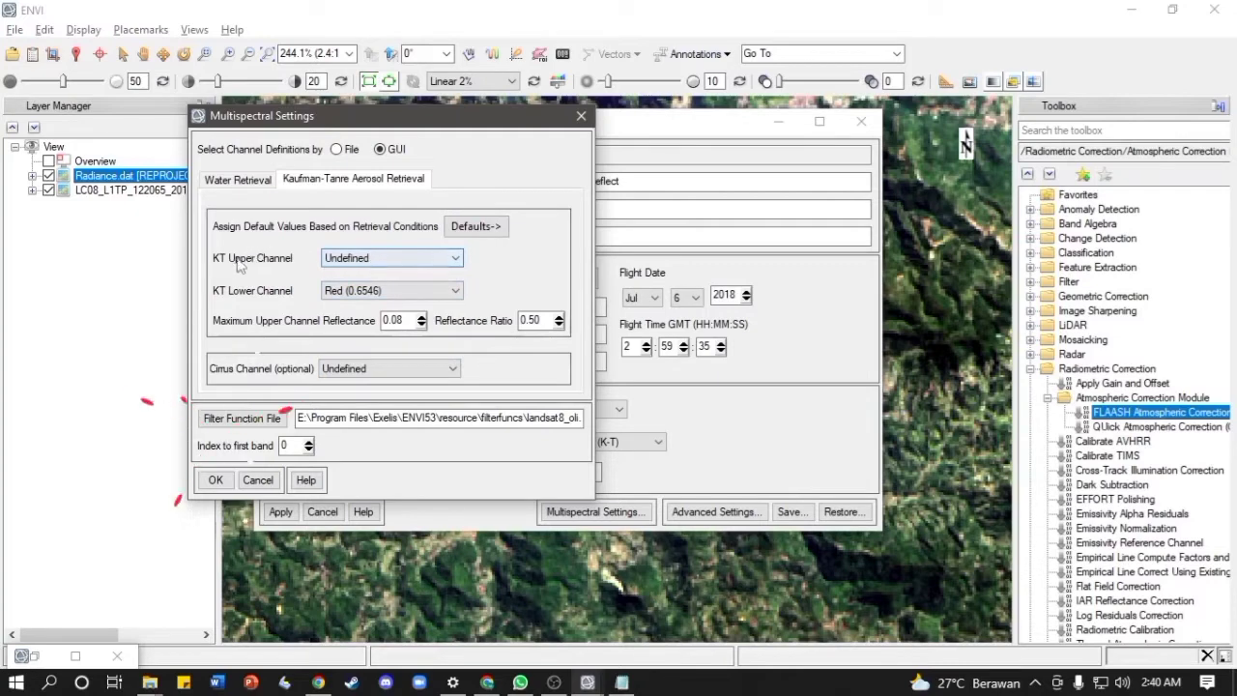
pyautogui.click(377, 258)
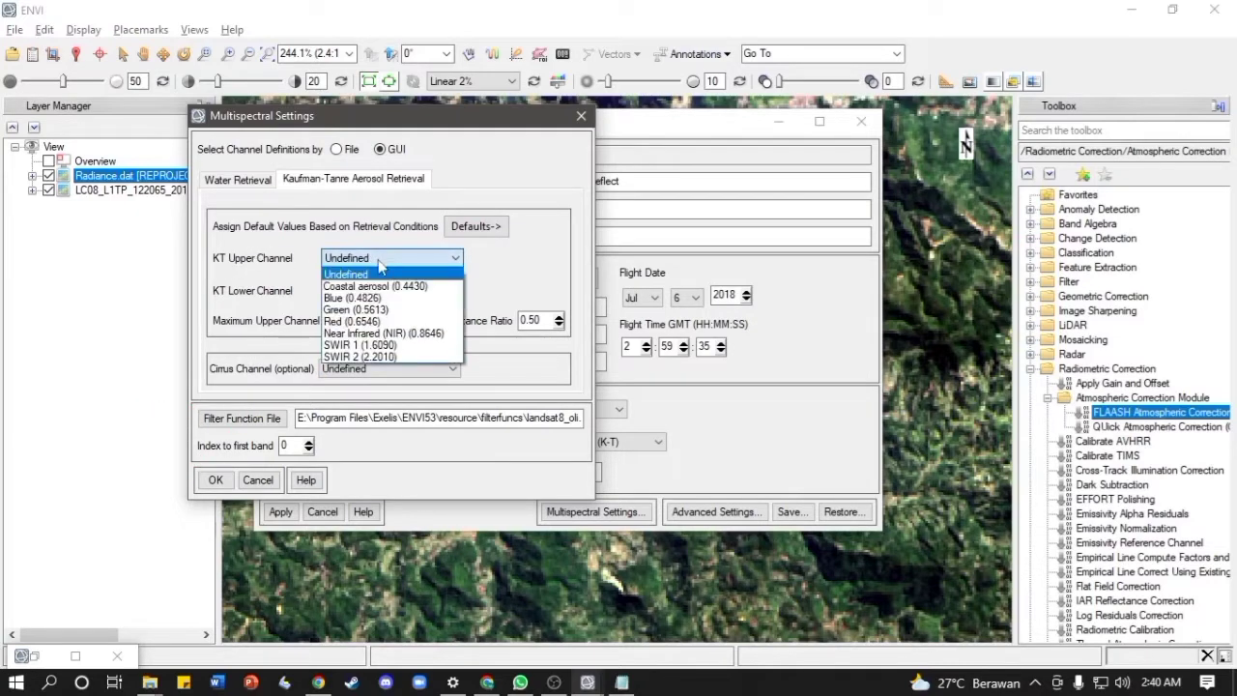
pyautogui.click(359, 345)
pyautogui.click(215, 479)
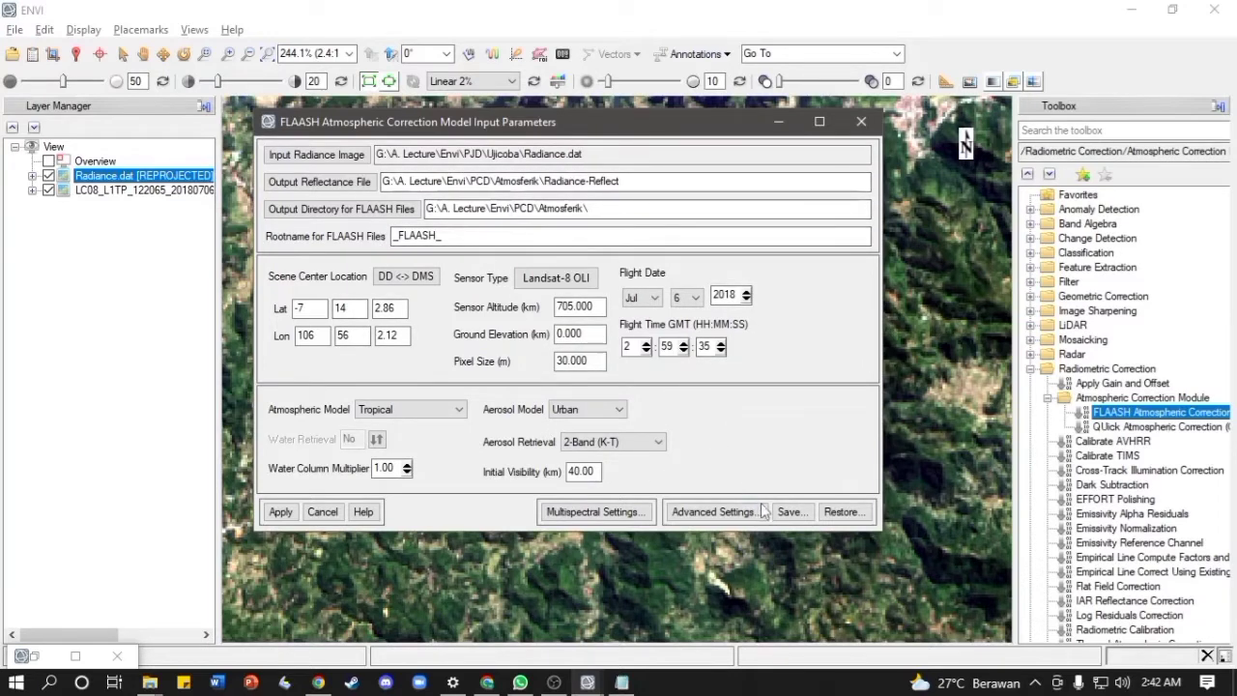
# - Save the FLAASH parameters as FLAASH_Setting in the Envi\PCD folder
pyautogui.click(791, 512)
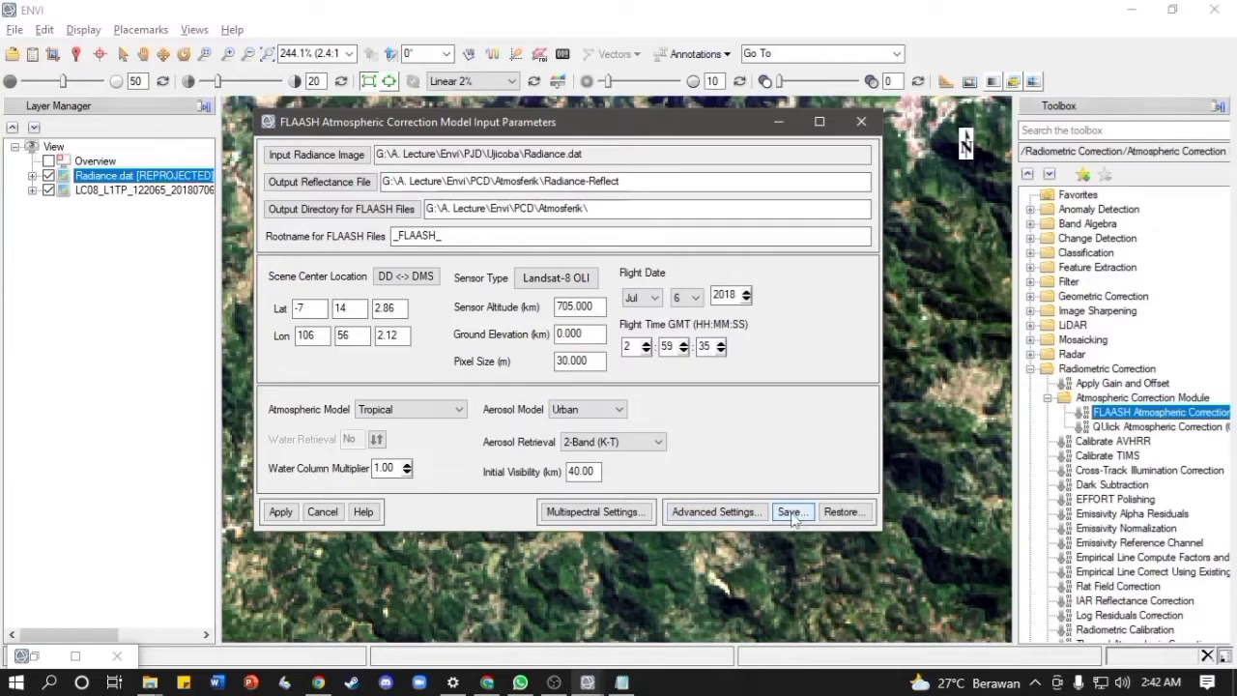
pyautogui.click(565, 320)
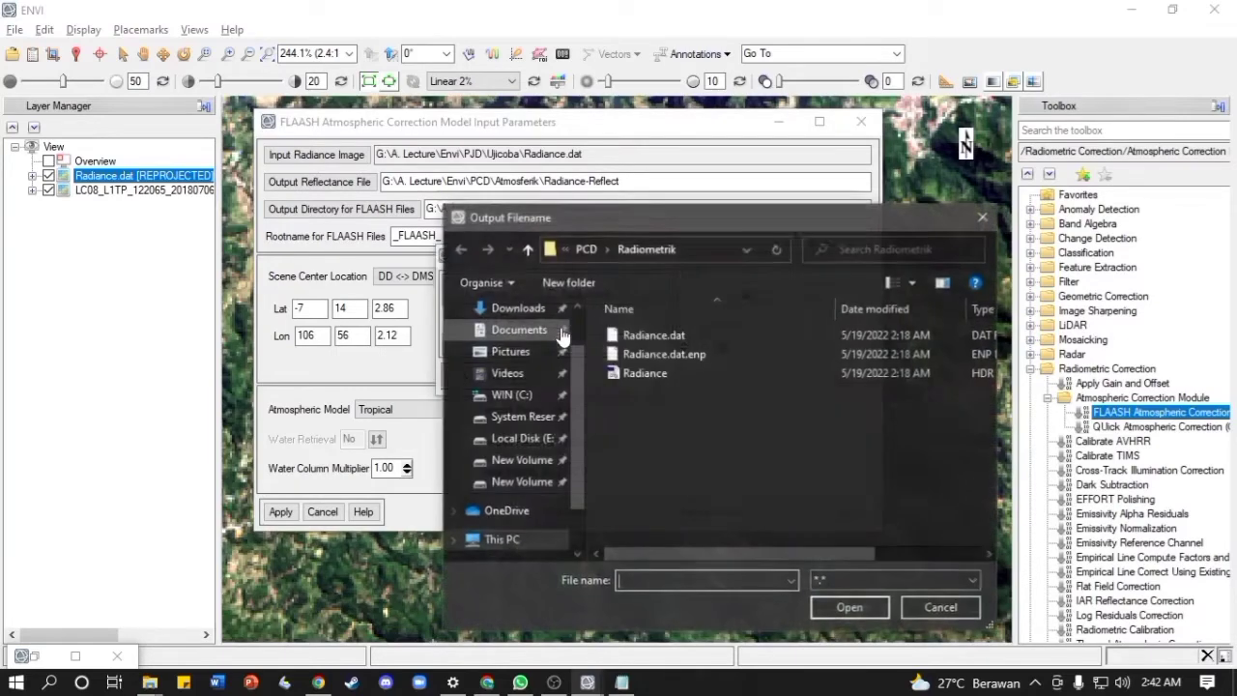
pyautogui.click(586, 249)
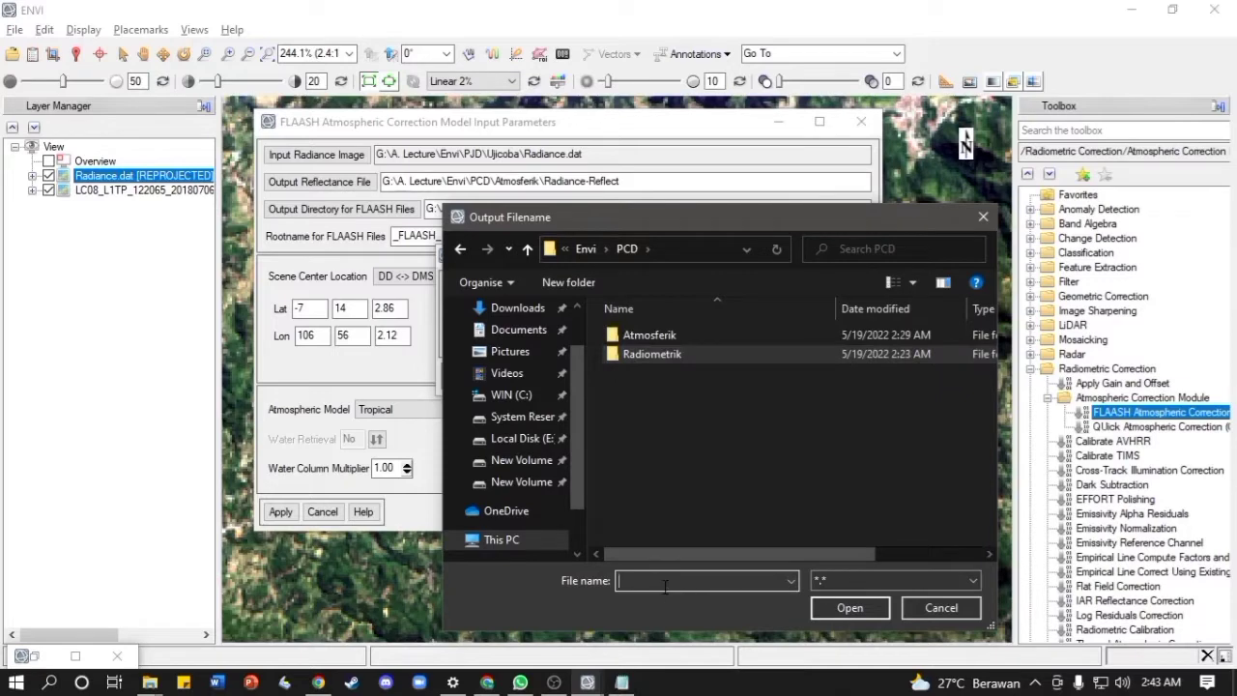
pyautogui.write('FLAASH')
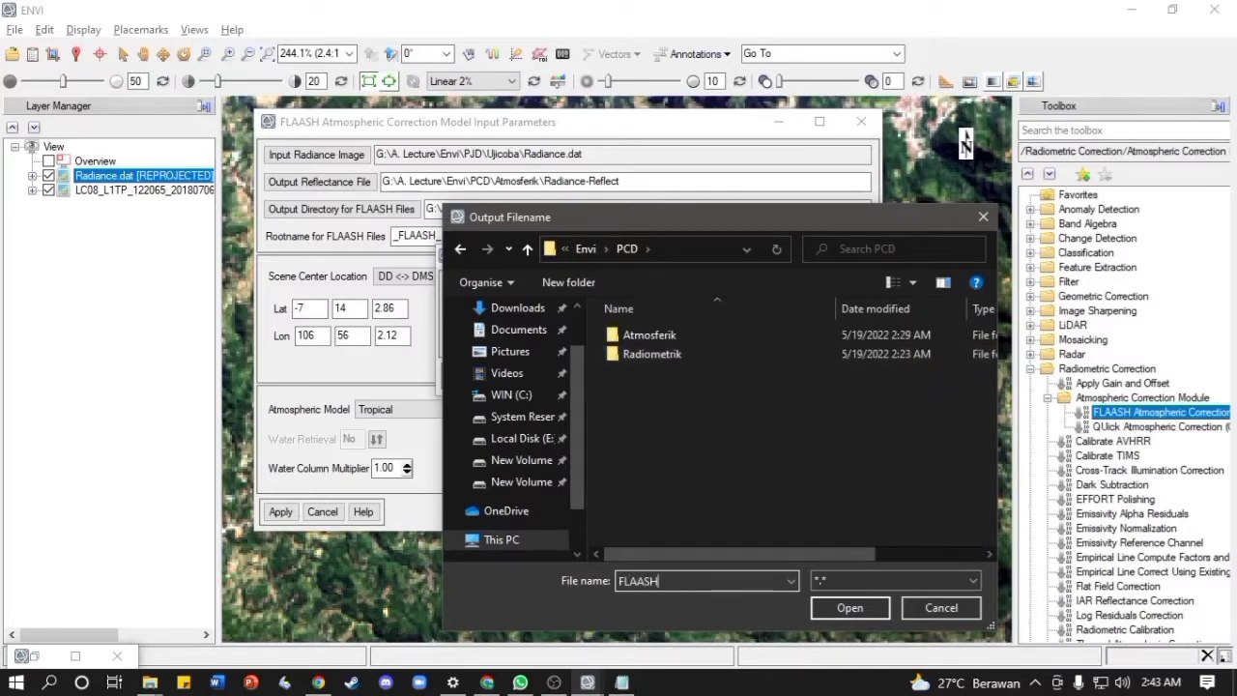
pyautogui.write('_Setting')
pyautogui.click(849, 608)
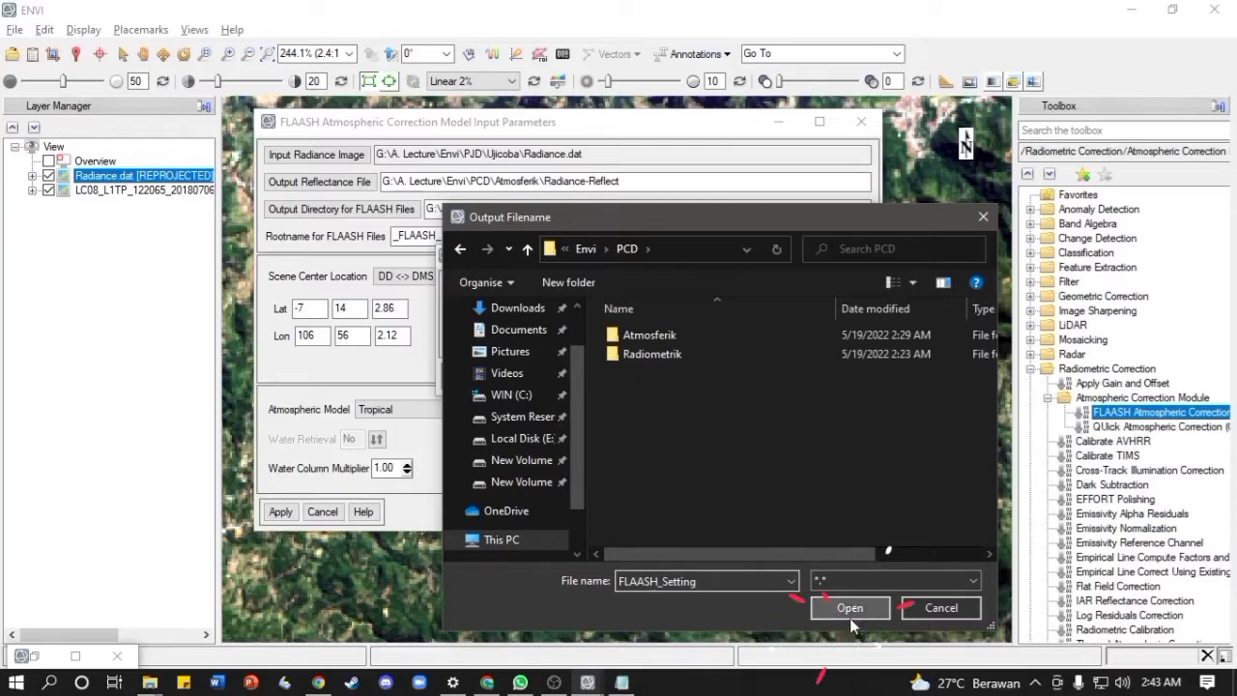
pyautogui.click(470, 377)
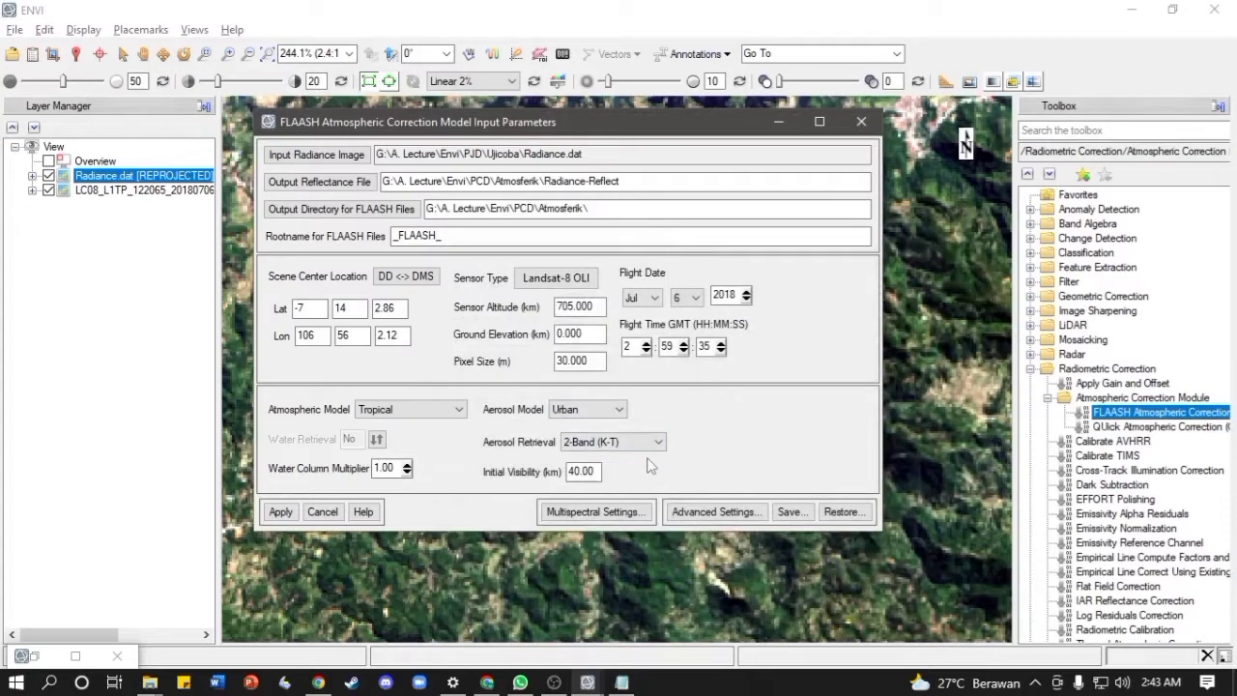
# - Run the FLAASH atmospheric correction, review its results report and close the report
pyautogui.click(281, 512)
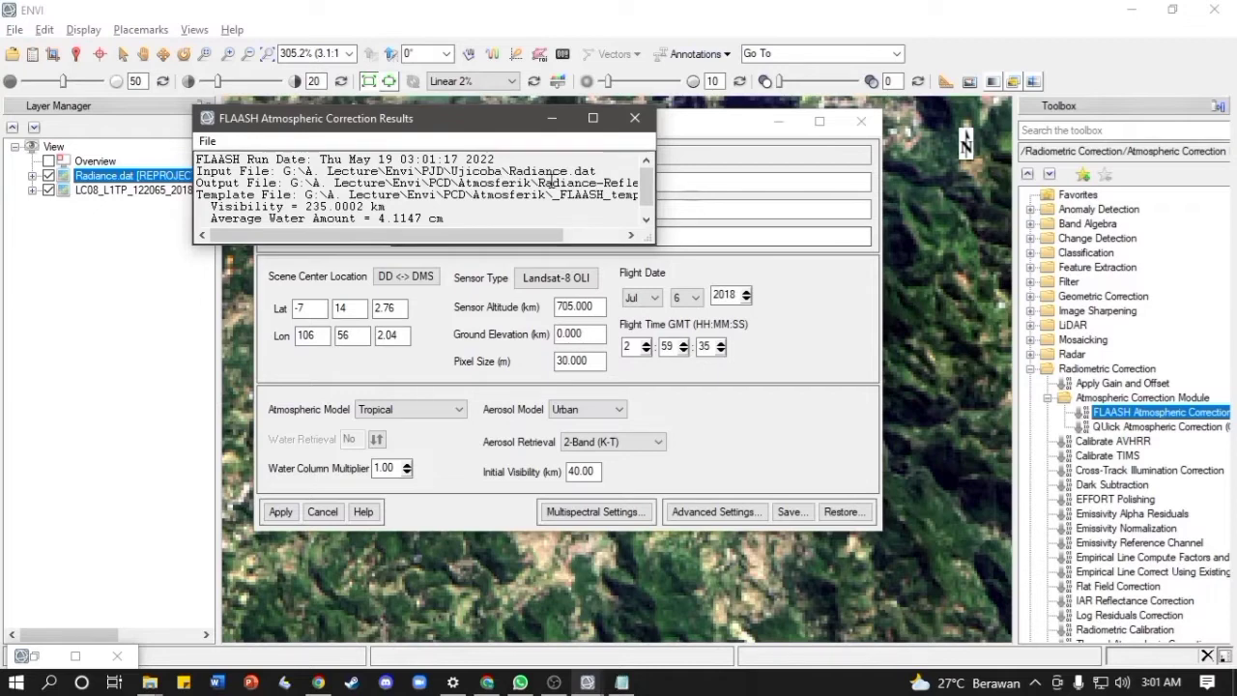
pyautogui.scroll(-1, 457, 208)
pyautogui.scroll(1, 456, 208)
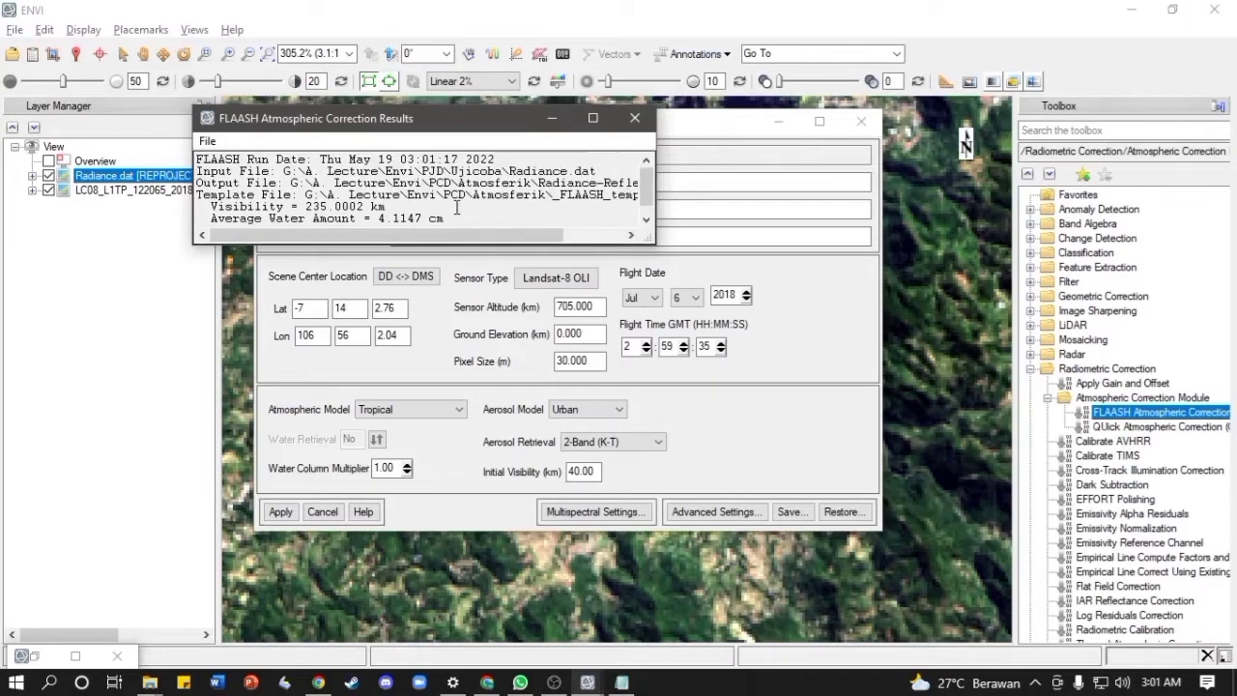
pyautogui.moveTo(436, 234); pyautogui.dragTo(400, 232)
pyautogui.click(634, 119)
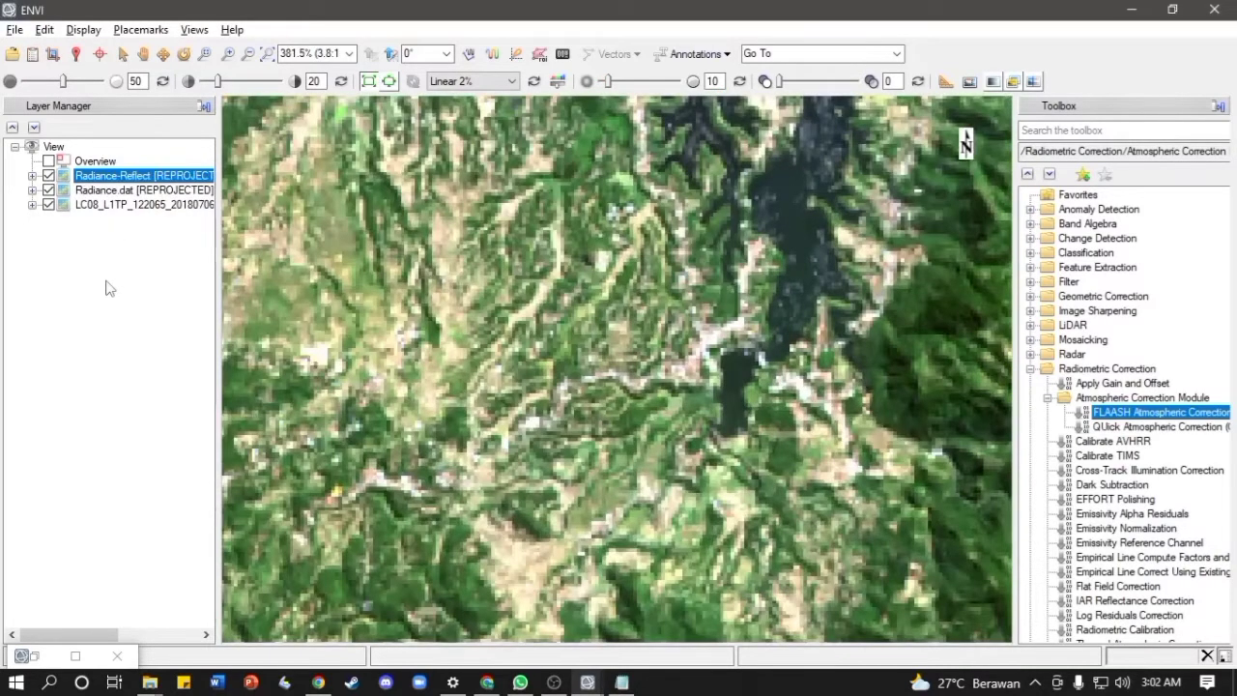
# - Examine the corrected Radiance-Reflect image at a wider scale around the reservoir and the neighbouring urban area
pyautogui.scroll(-4, 448, 201)
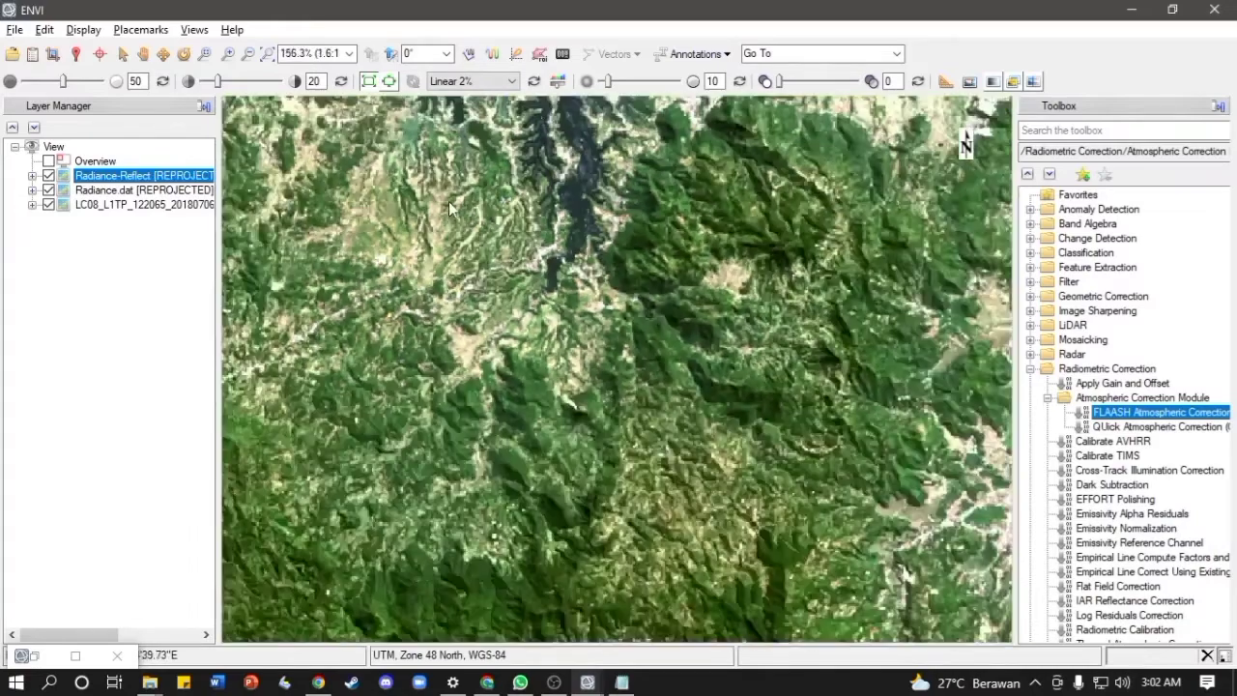
pyautogui.scroll(-2, 448, 201)
pyautogui.scroll(-1, 612, 281)
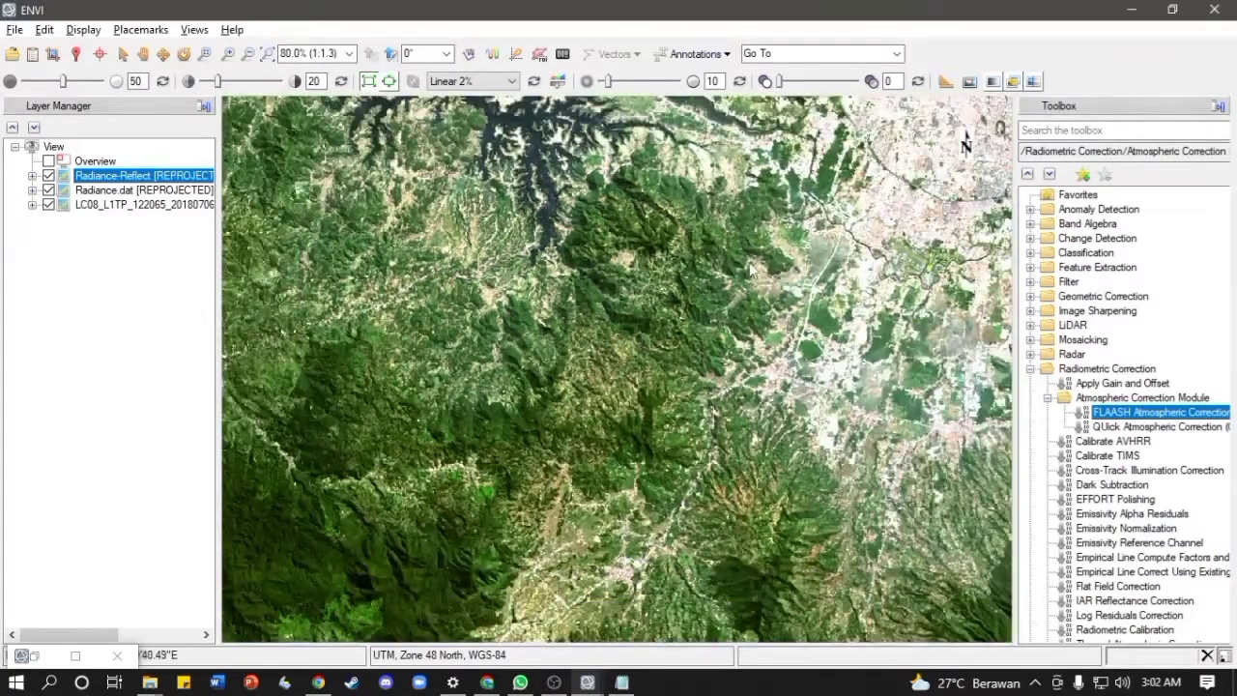
pyautogui.moveTo(735, 247); pyautogui.dragTo(481, 425)
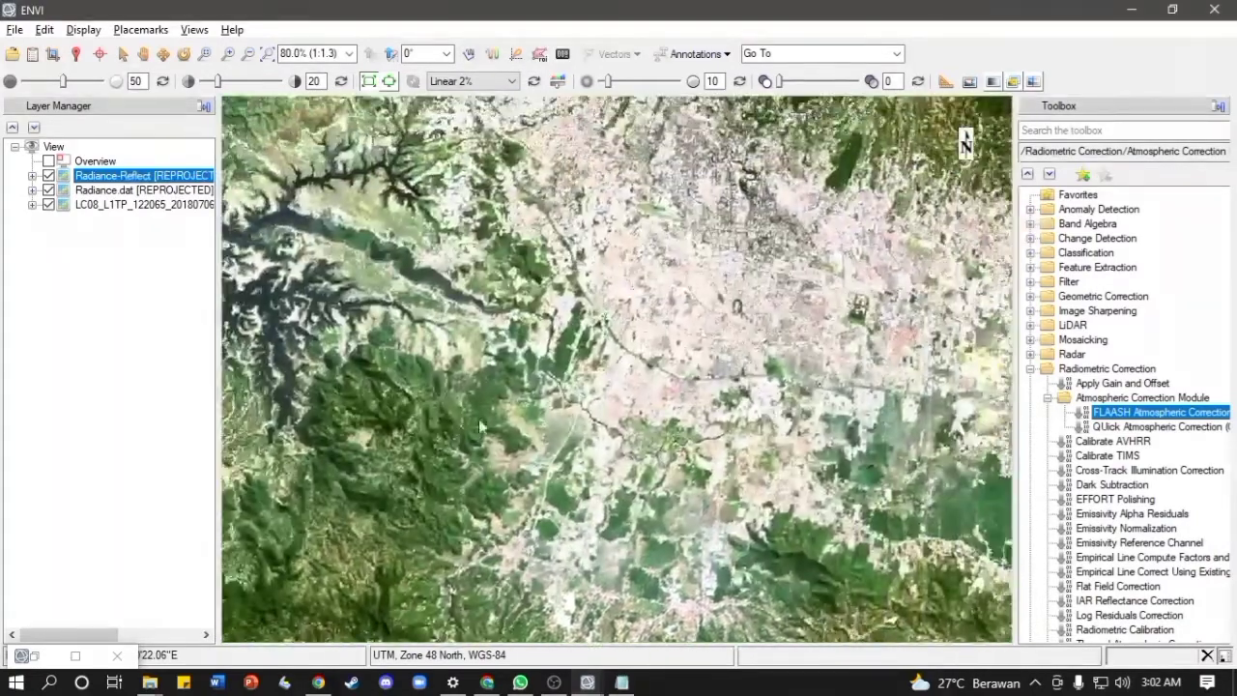
# - Compare the Radiance-Reflect layer with Radiance.dat around the reservoir's eastern arm by toggling the visibility of Radiance-Reflect
pyautogui.moveTo(773, 255); pyautogui.dragTo(605, 359)
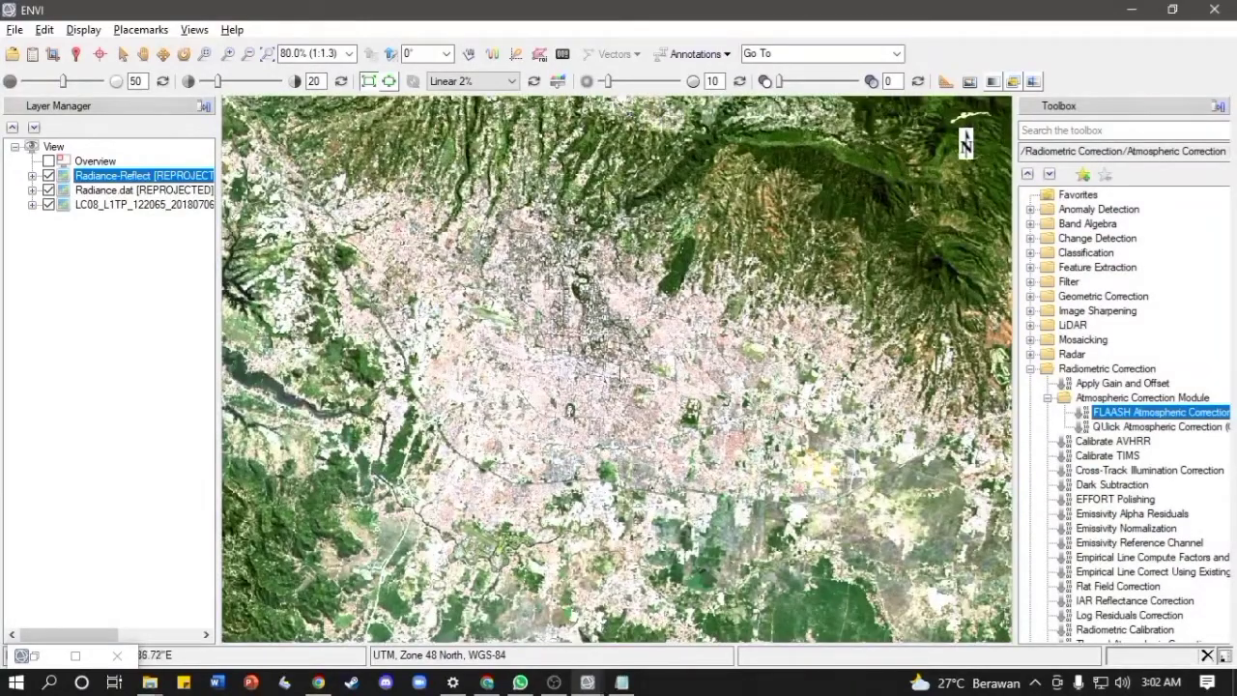
pyautogui.moveTo(378, 405); pyautogui.dragTo(660, 360)
pyautogui.scroll(2, 473, 404)
pyautogui.scroll(2, 660, 361)
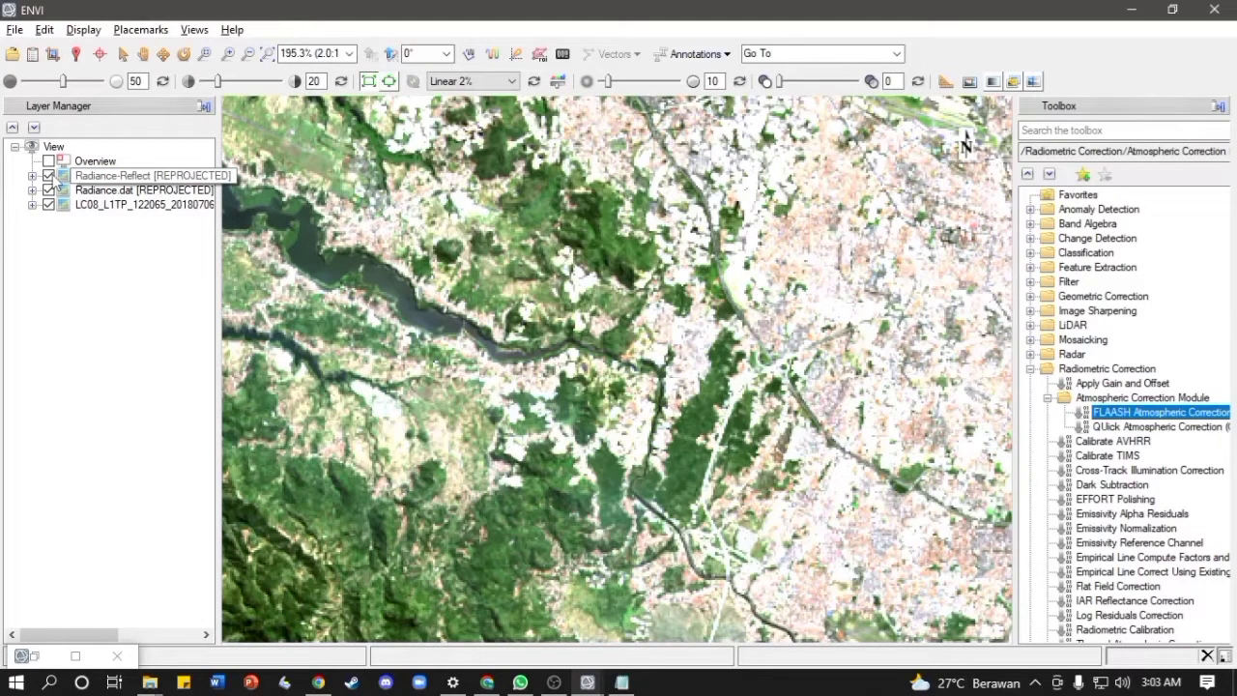
pyautogui.click(52, 176)
pyautogui.click(53, 175)
pyautogui.click(52, 176)
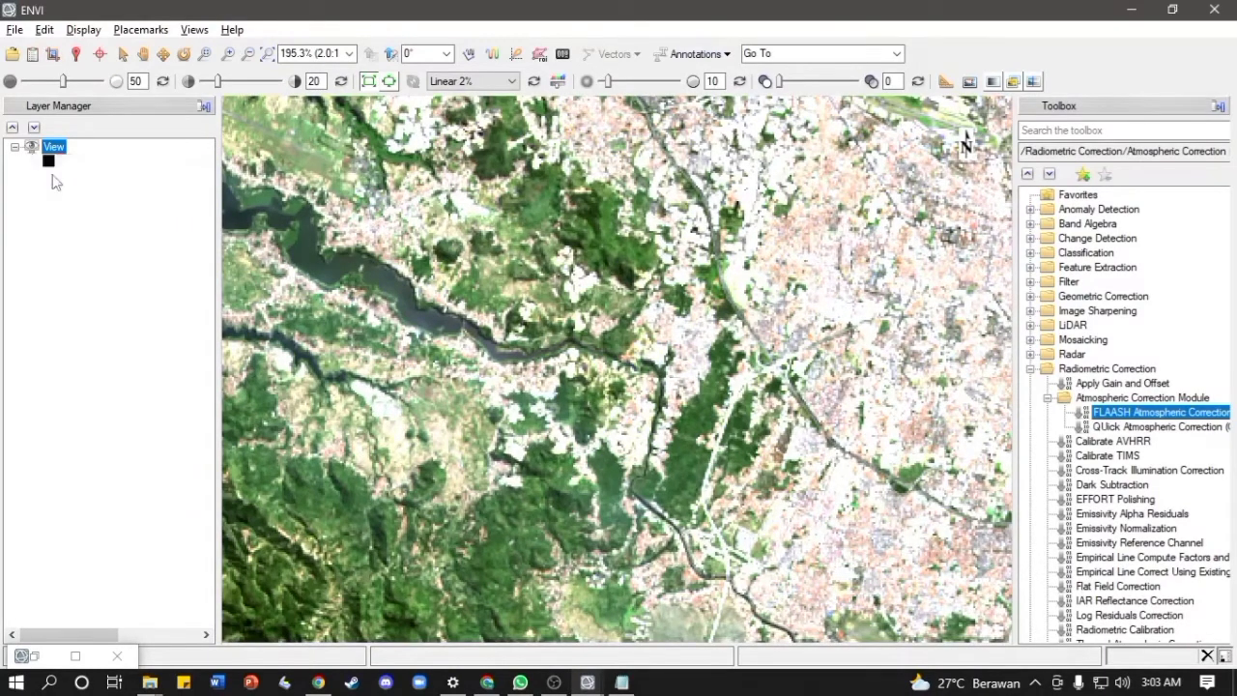
pyautogui.click(52, 176)
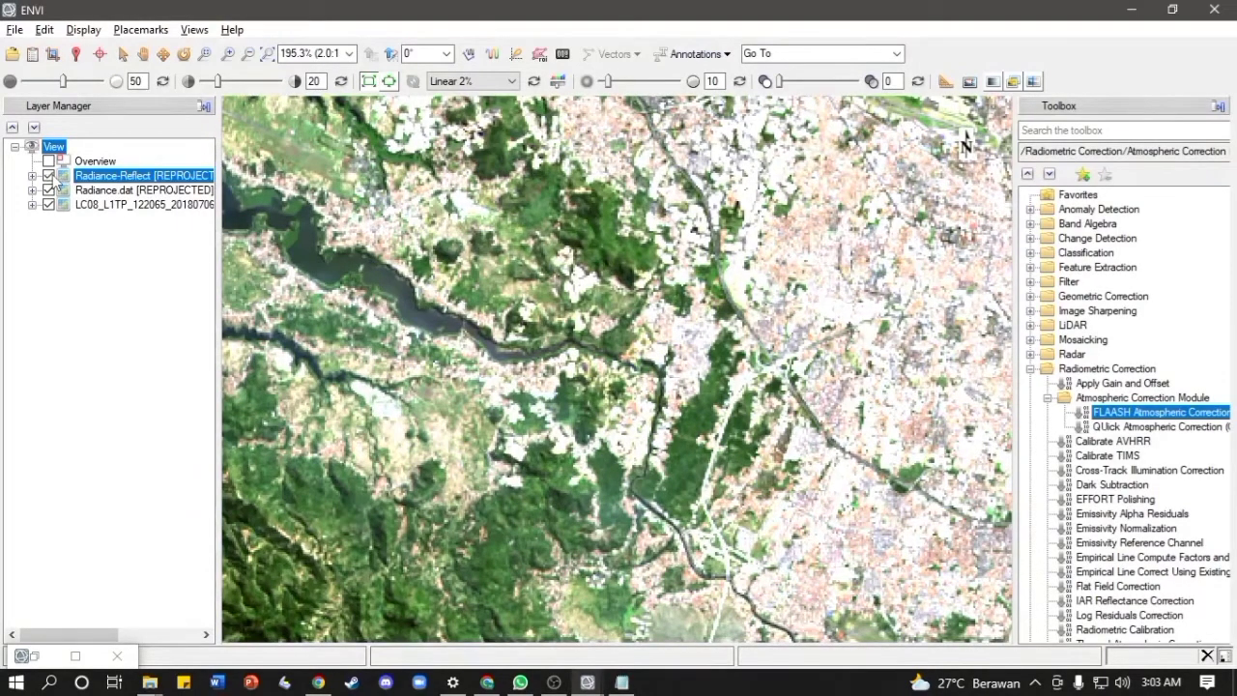
pyautogui.click(52, 176)
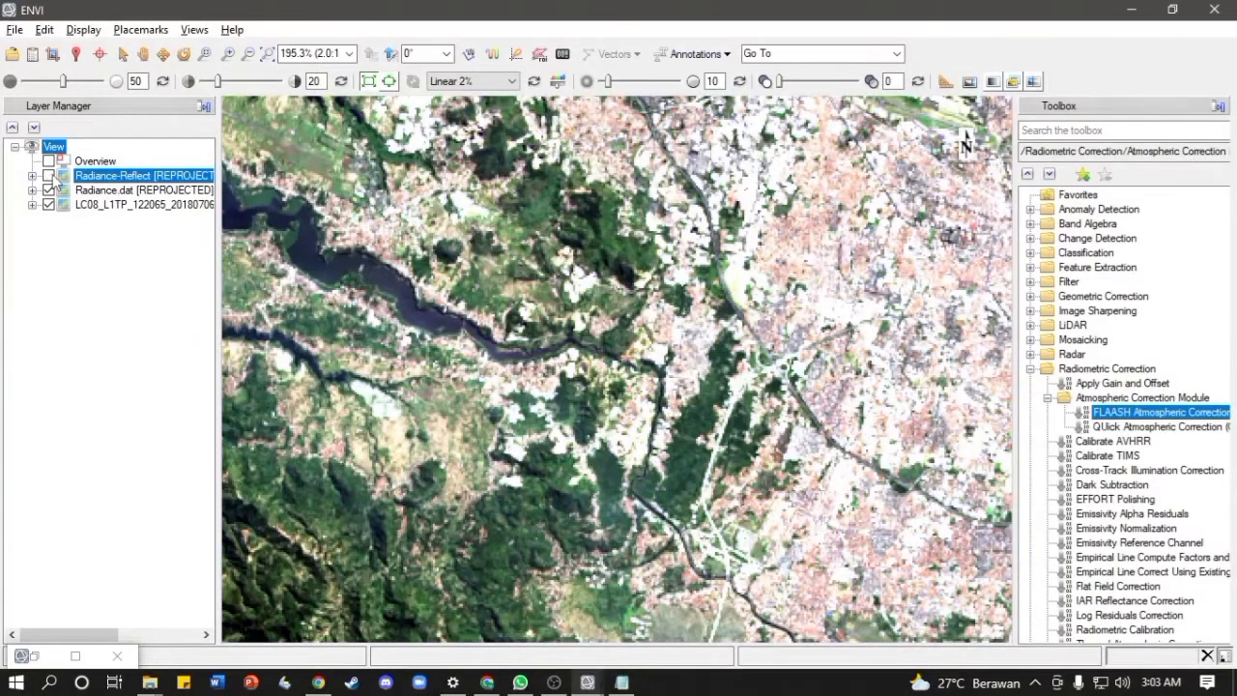
pyautogui.click(53, 176)
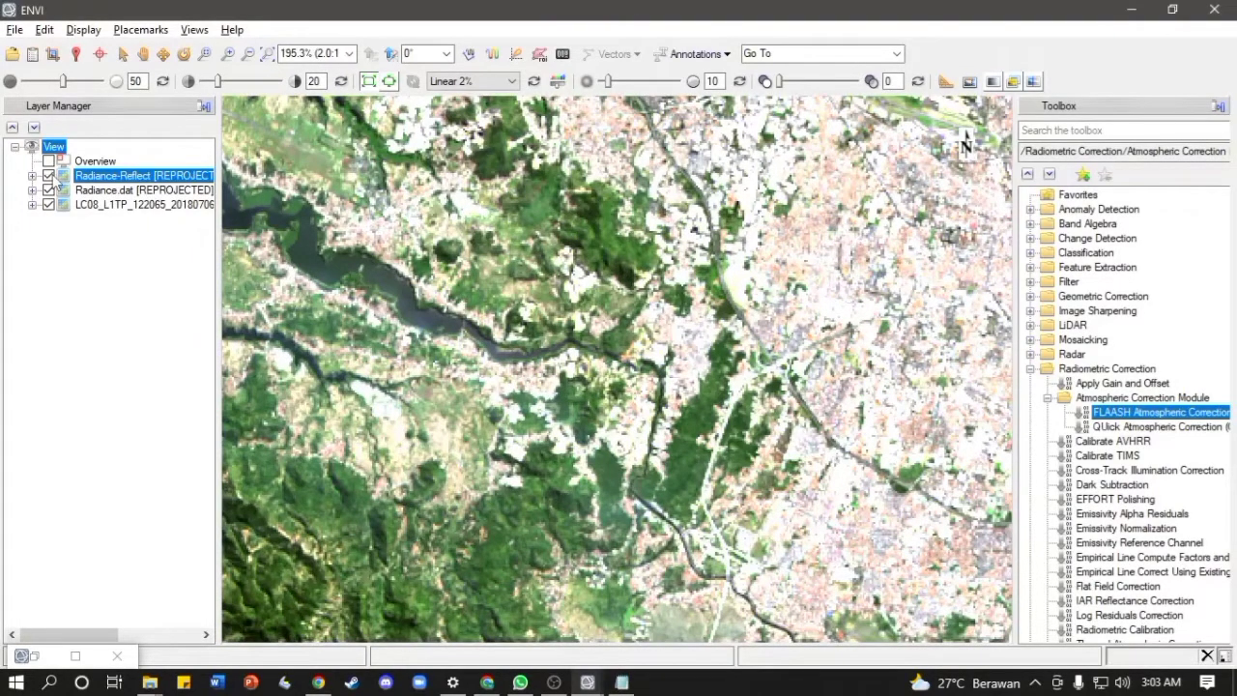
# - Compare Radiance-Reflect with the uncorrected radiance layer again at about 244% zoom on the river and urban edge
pyautogui.scroll(-1, 546, 280)
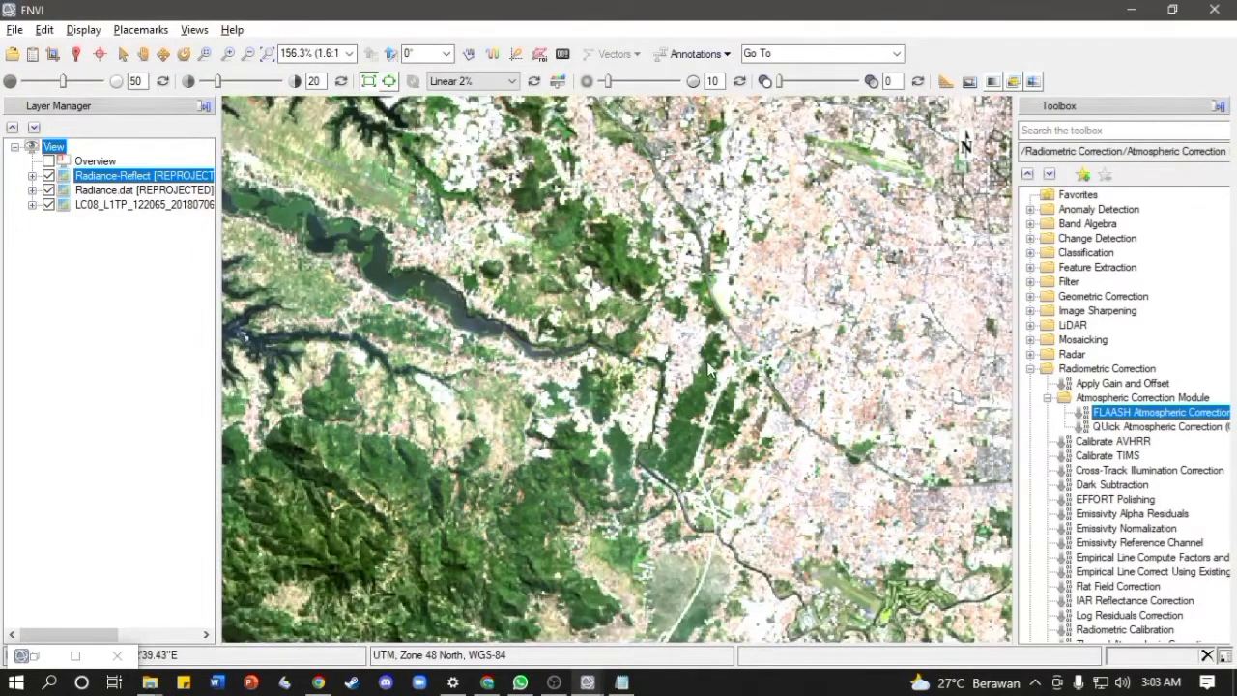
pyautogui.scroll(2, 712, 370)
pyautogui.click(48, 176)
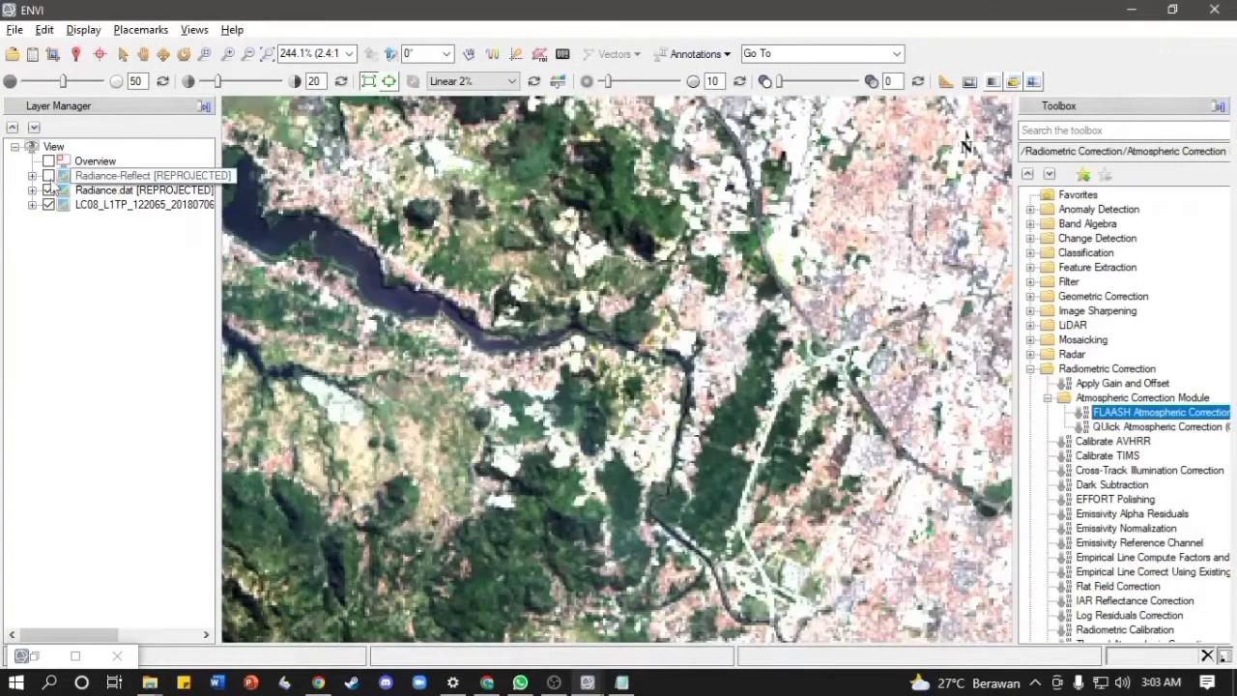
pyautogui.click(49, 176)
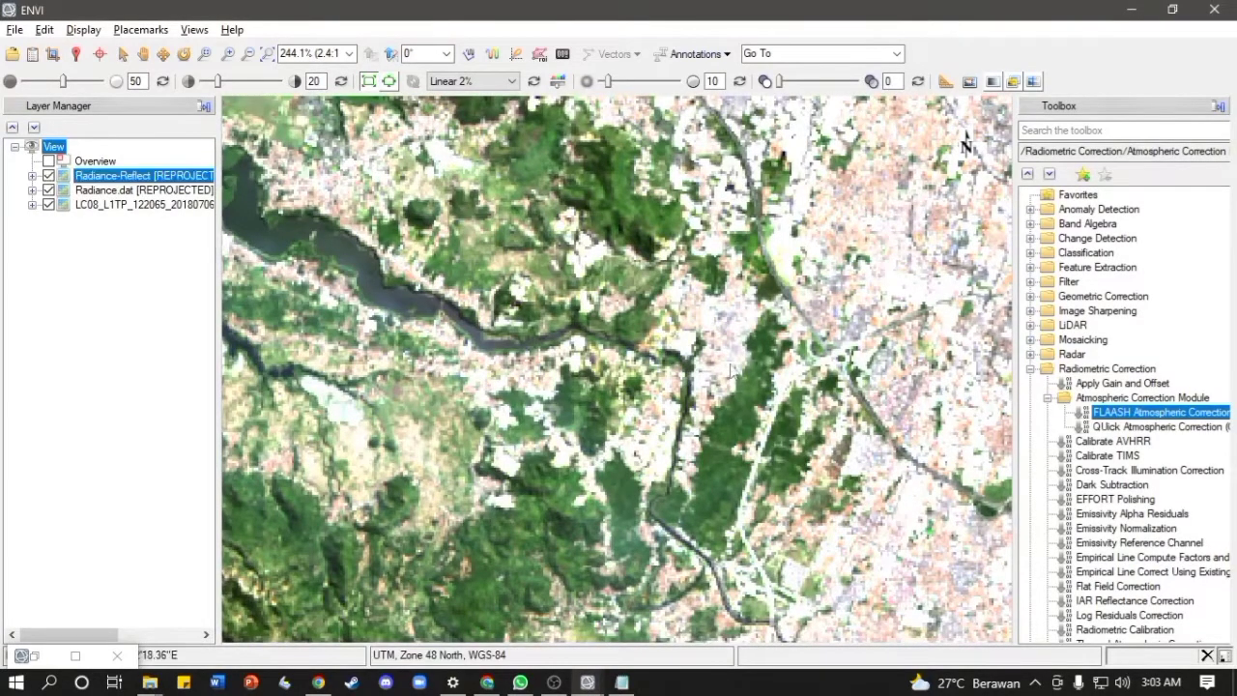
# - Examine the corrected image from the urban area past the reservoir and the forested mountains to the southwest coast
pyautogui.scroll(-1, 749, 377)
pyautogui.scroll(-1, 749, 337)
pyautogui.moveTo(783, 326); pyautogui.dragTo(473, 429)
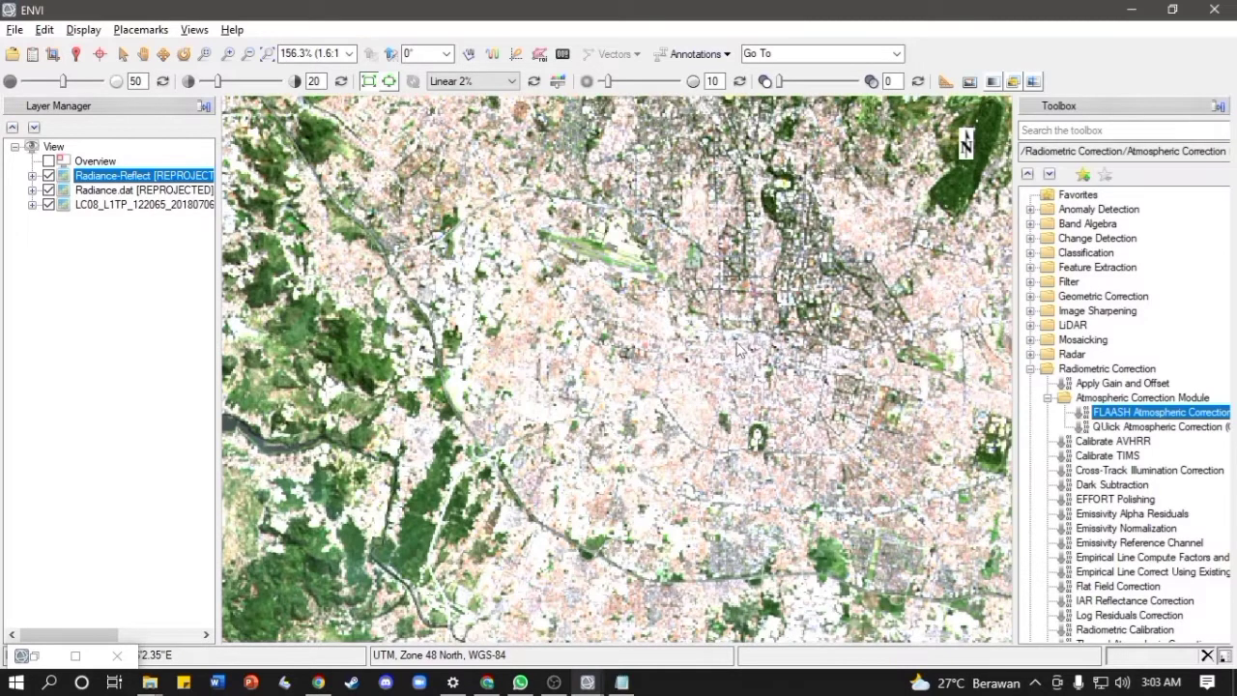
pyautogui.scroll(-1, 662, 334)
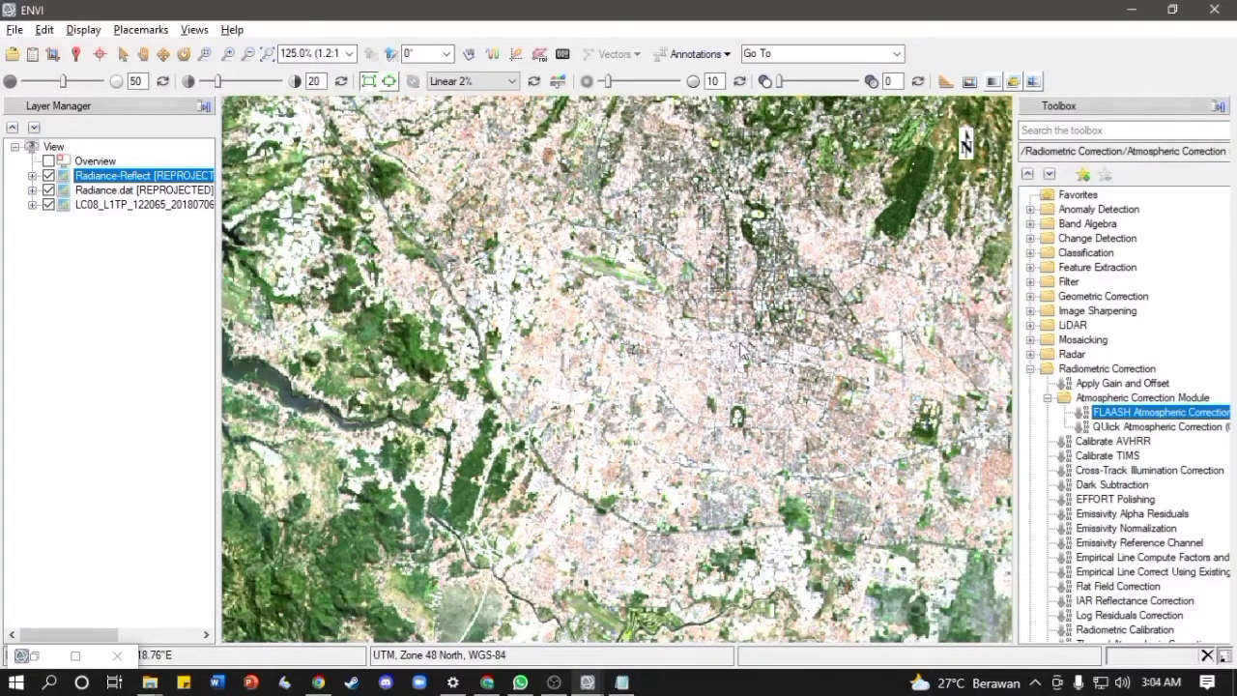
pyautogui.scroll(-1, 741, 348)
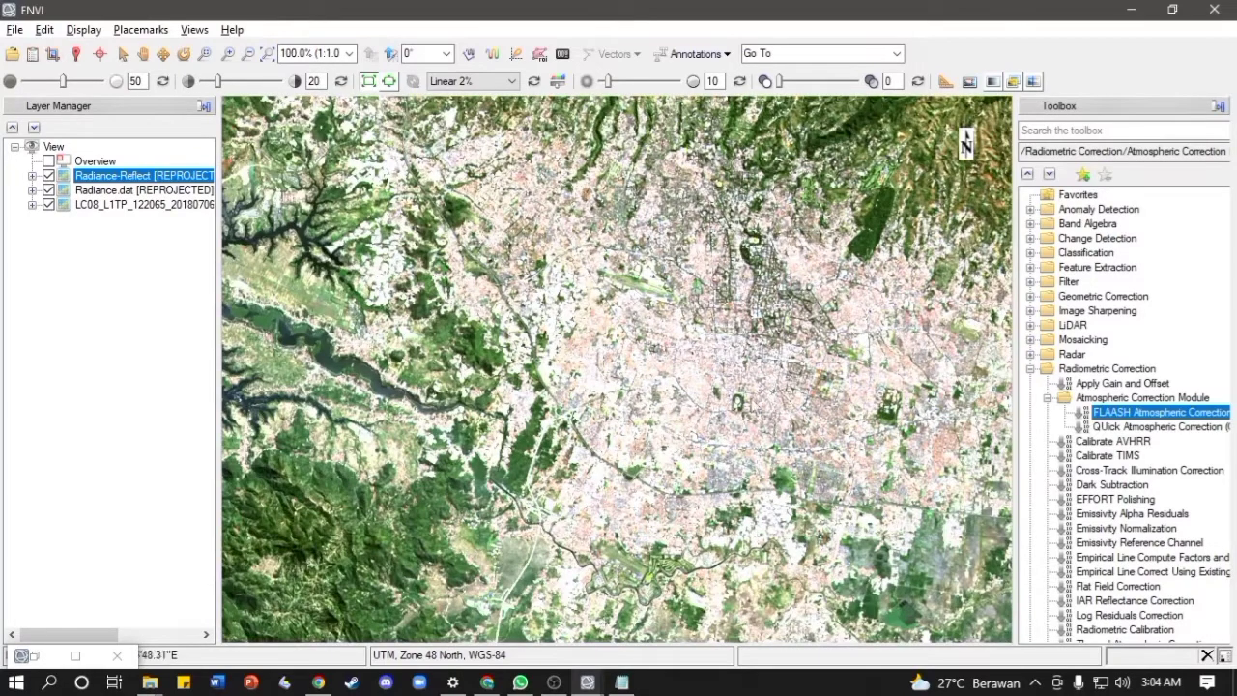
pyautogui.scroll(-2, 446, 496)
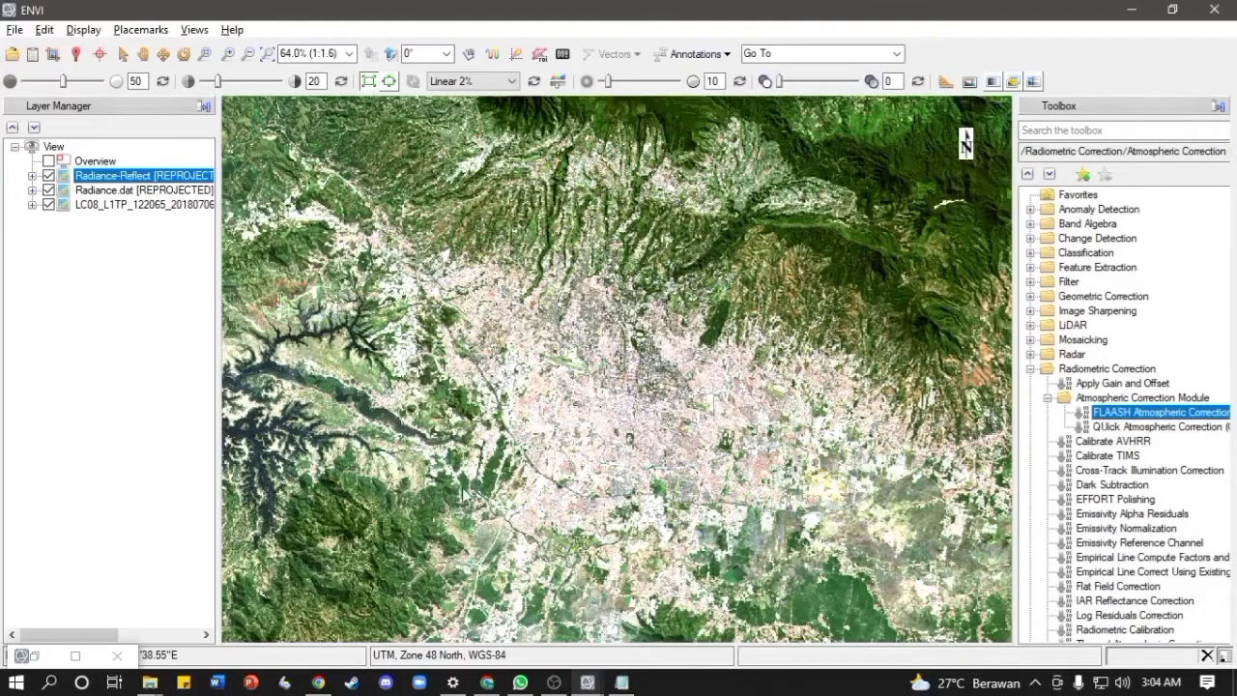
pyautogui.moveTo(469, 493); pyautogui.dragTo(678, 389)
pyautogui.scroll(-1, 663, 395)
pyautogui.moveTo(508, 506); pyautogui.dragTo(751, 354)
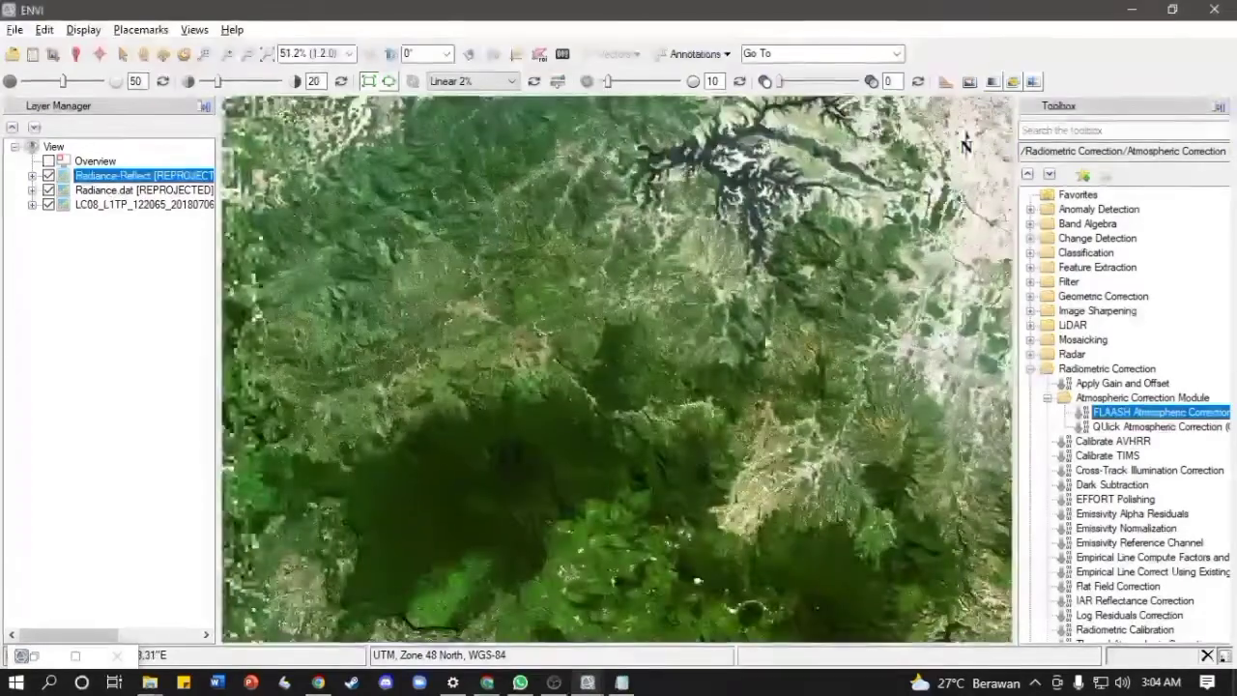
pyautogui.moveTo(492, 479); pyautogui.dragTo(941, 251)
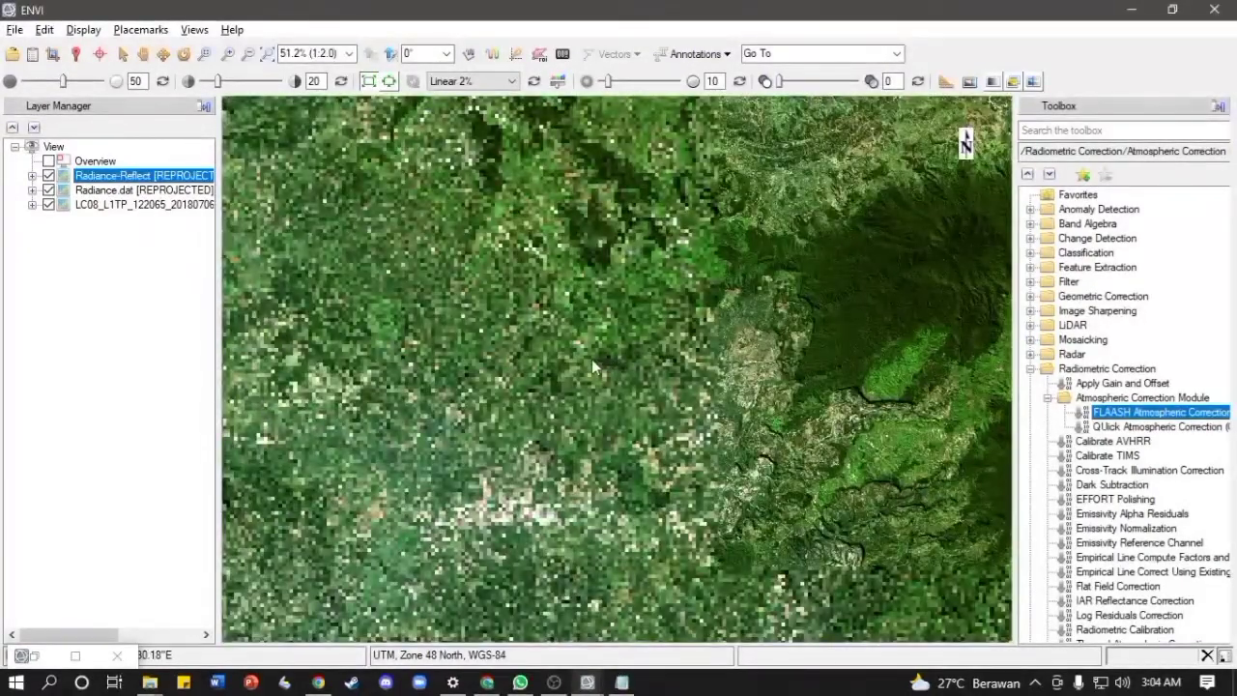
pyautogui.moveTo(694, 269); pyautogui.dragTo(591, 456)
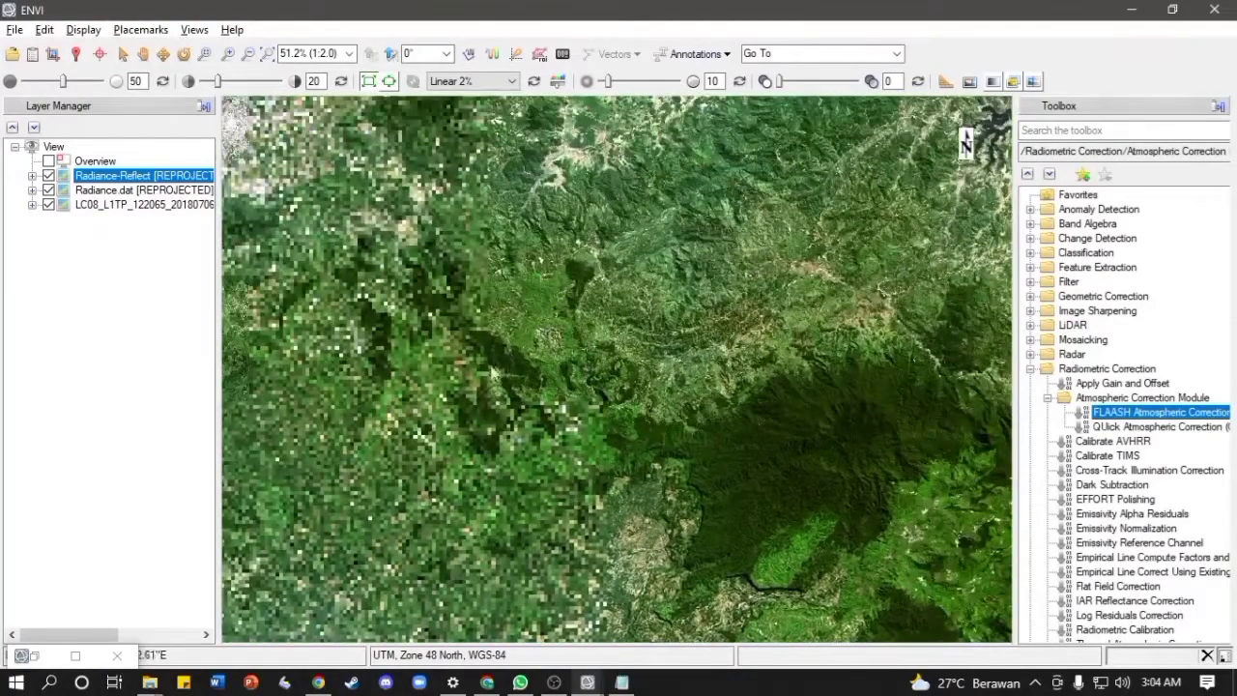
pyautogui.moveTo(475, 354); pyautogui.dragTo(761, 439)
pyautogui.scroll(-2, 761, 443)
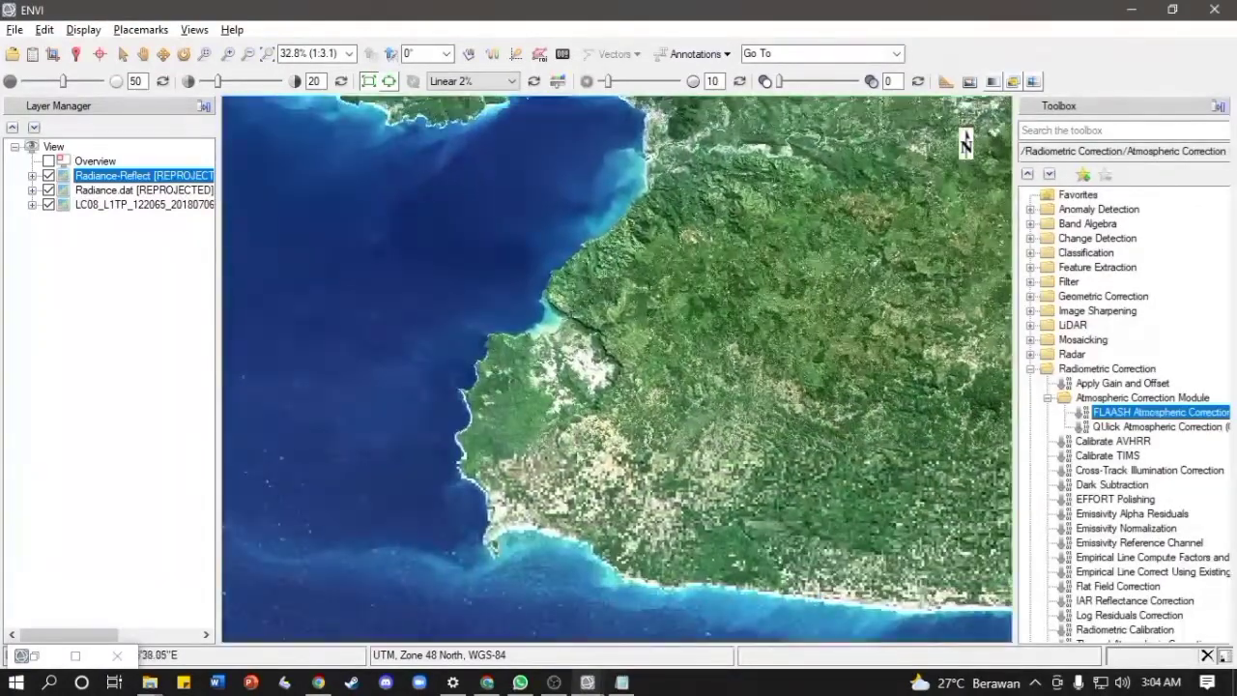
# - Compare Radiance-Reflect with Radiance.dat along the coast and the small island by switching the reflectance layer off and on
pyautogui.scroll(1, 528, 549)
pyautogui.scroll(3, 527, 543)
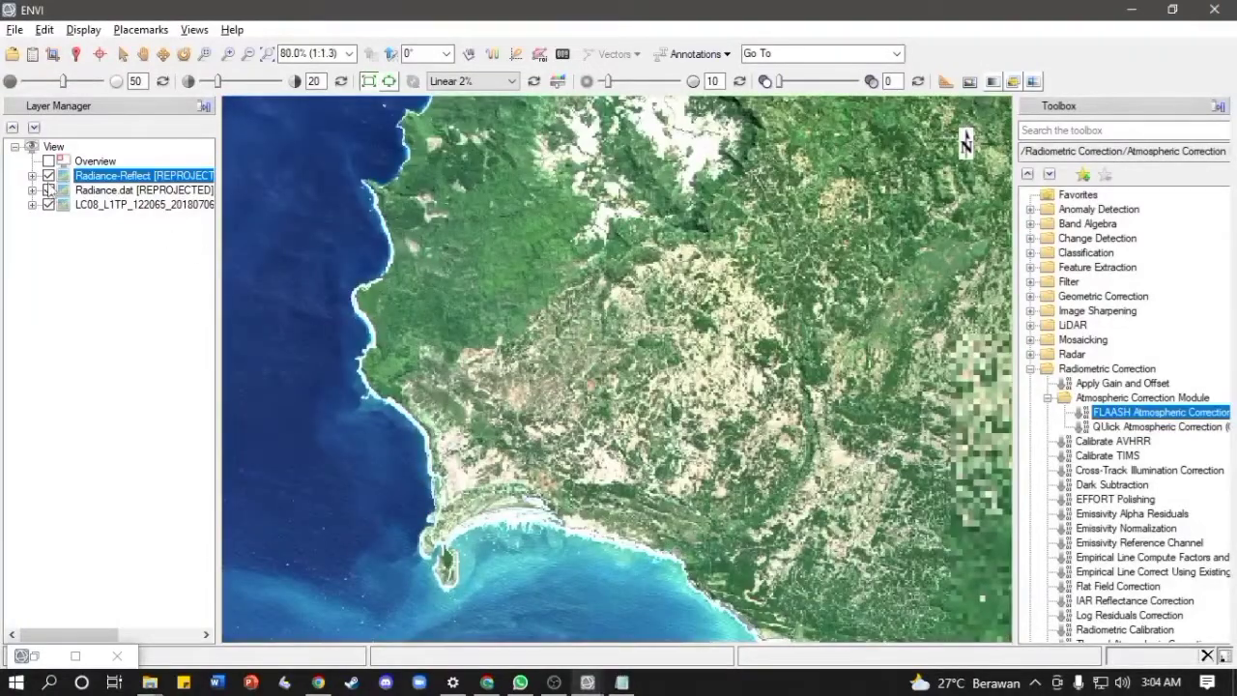
pyautogui.click(49, 176)
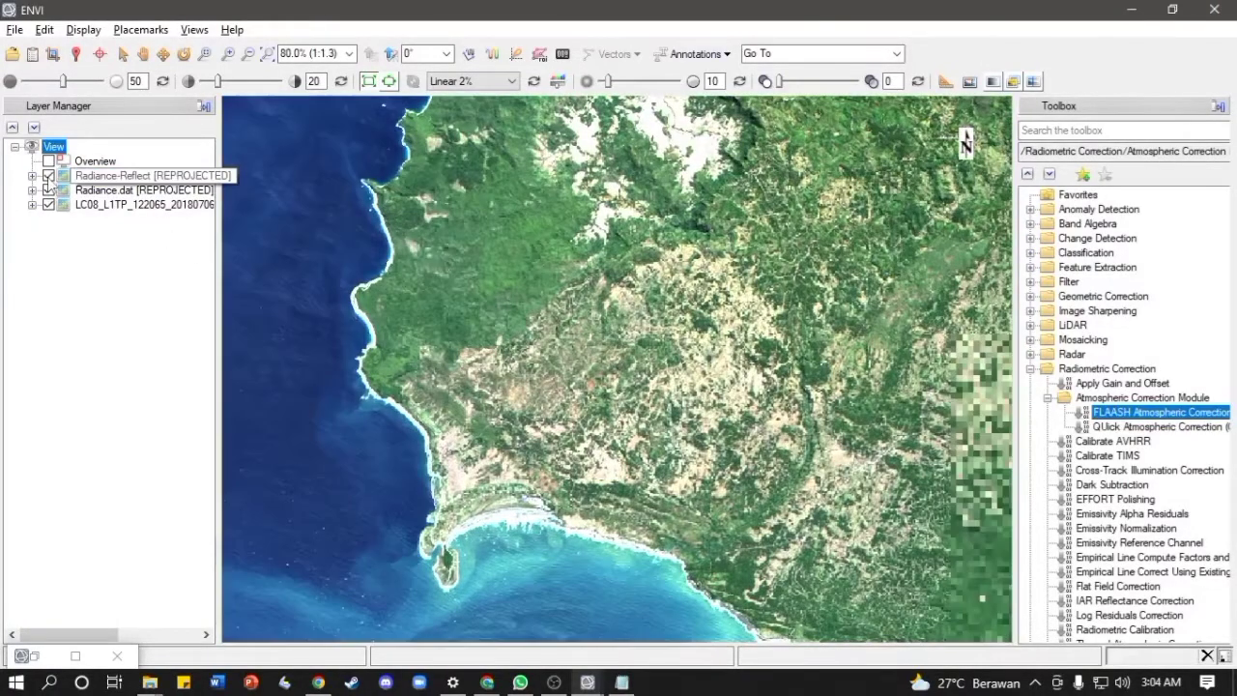
pyautogui.click(48, 177)
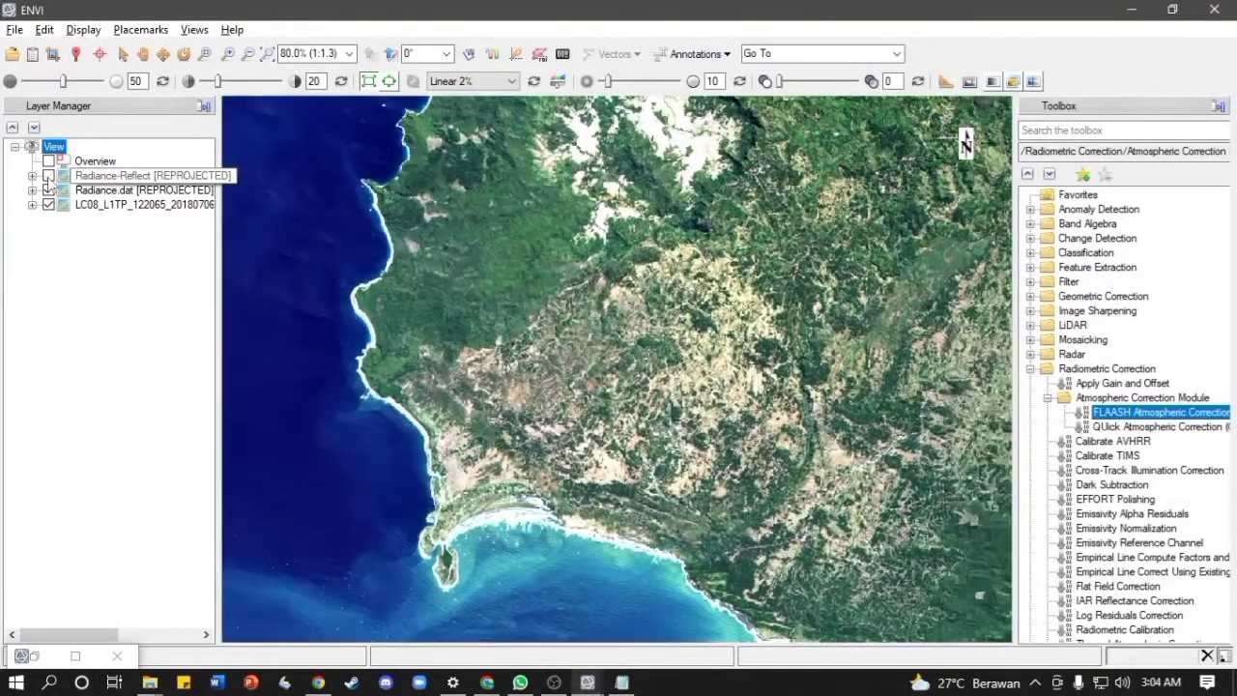
pyautogui.click(47, 177)
# - Compare the two layers closer up, at about 195% zoom, over the coastal forest and the adjacent sea
pyautogui.scroll(4, 360, 315)
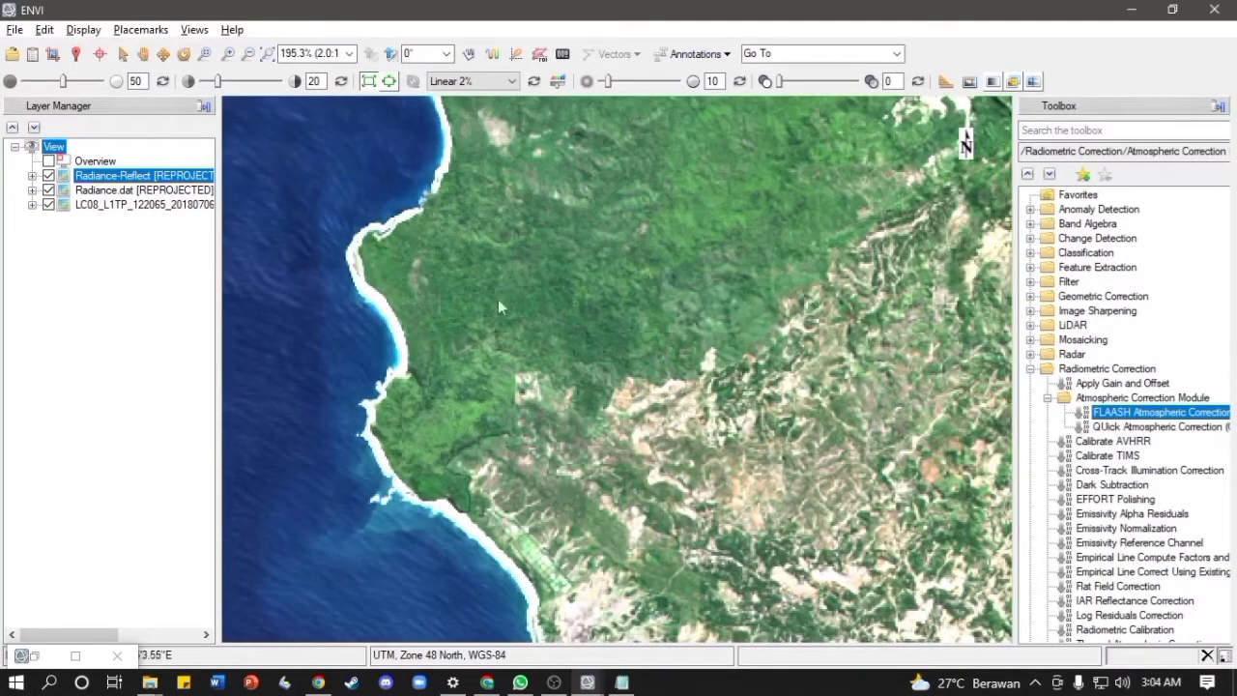
pyautogui.click(48, 175)
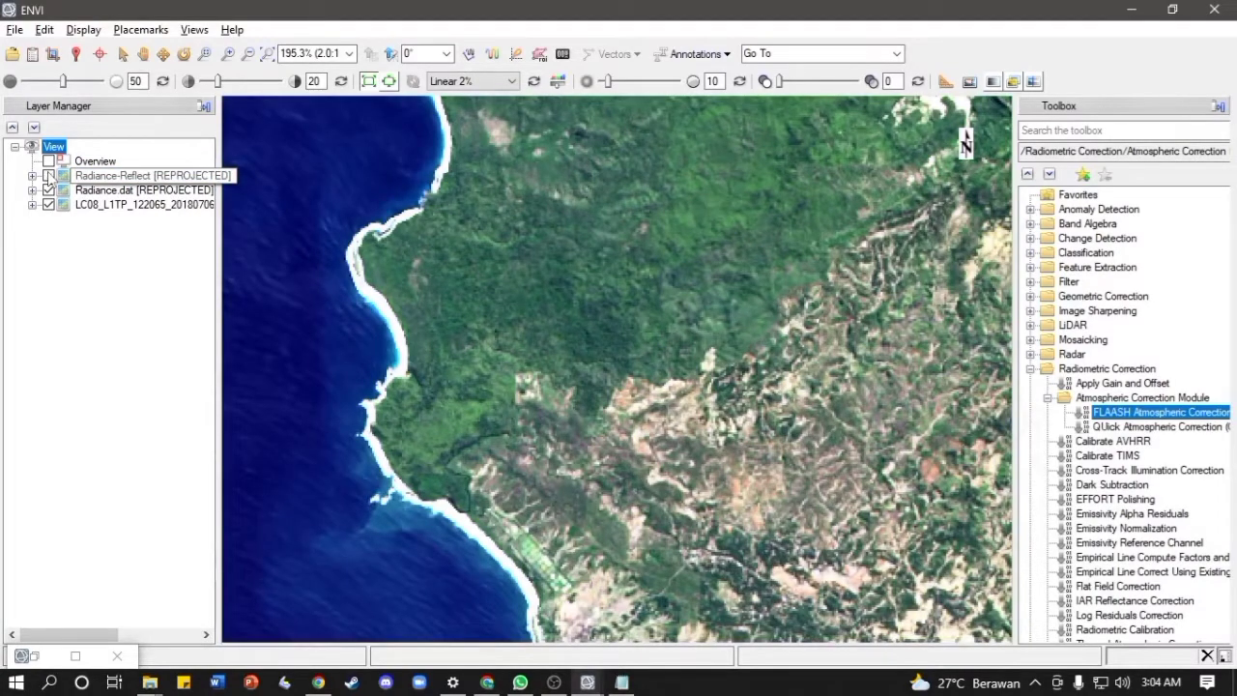
pyautogui.moveTo(396, 311); pyautogui.dragTo(616, 319)
pyautogui.click(48, 175)
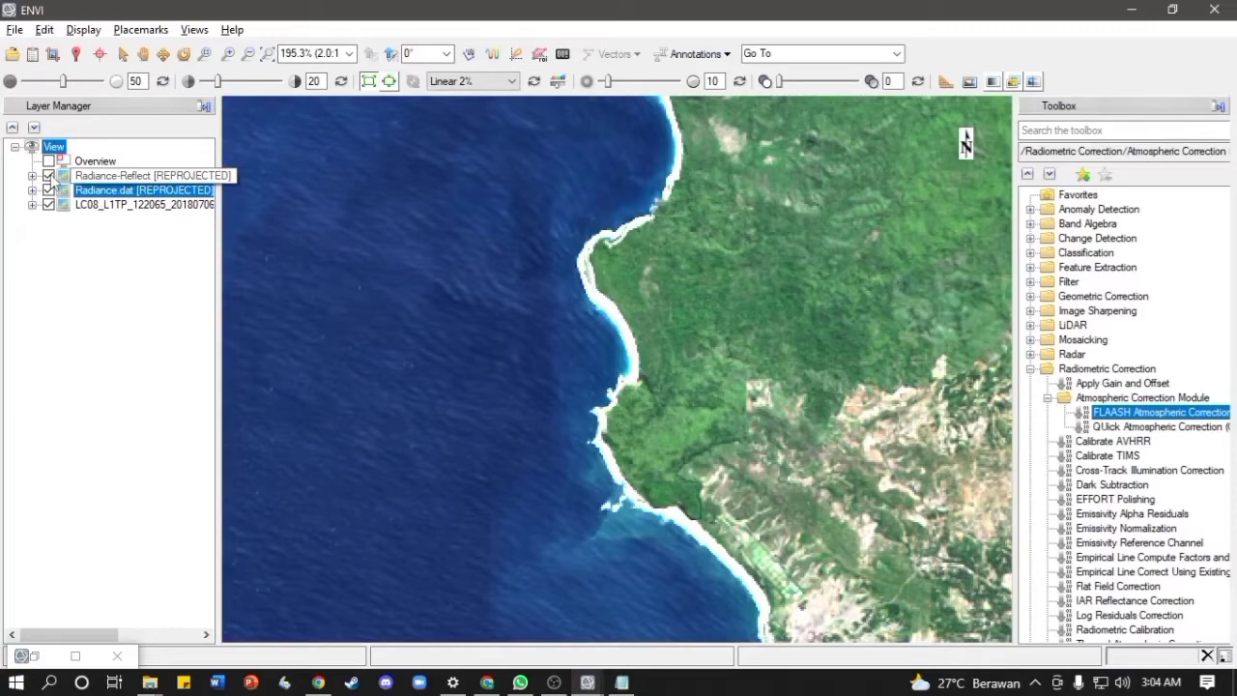
# - Examine the corrected image from the coast to the inland city north of the volcanoes, at both close and wide scales
pyautogui.scroll(-4, 674, 253)
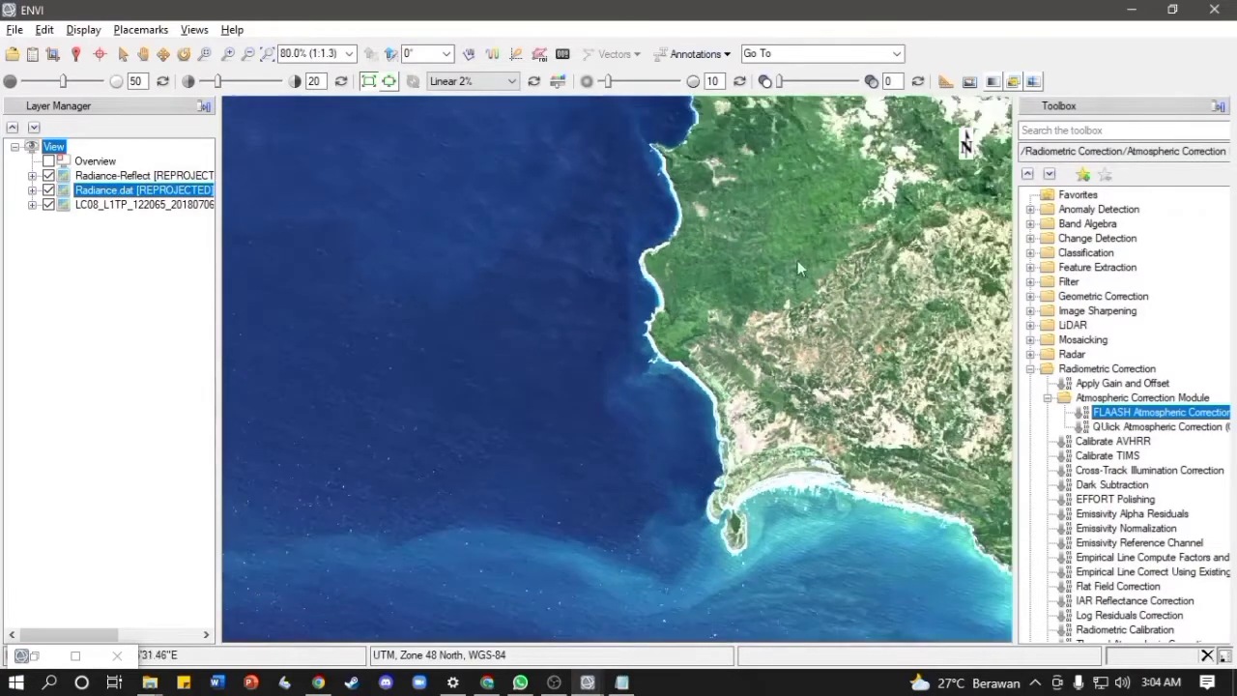
pyautogui.scroll(-1, 799, 268)
pyautogui.click(858, 249)
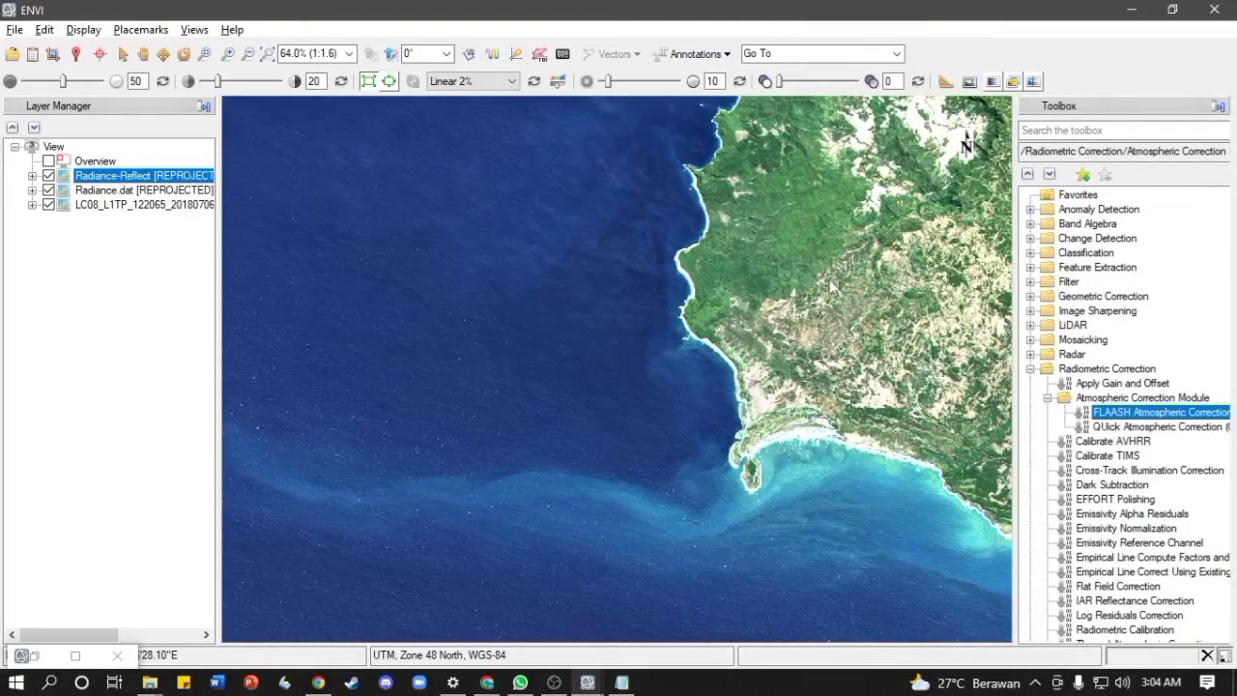
pyautogui.moveTo(768, 241); pyautogui.dragTo(474, 464)
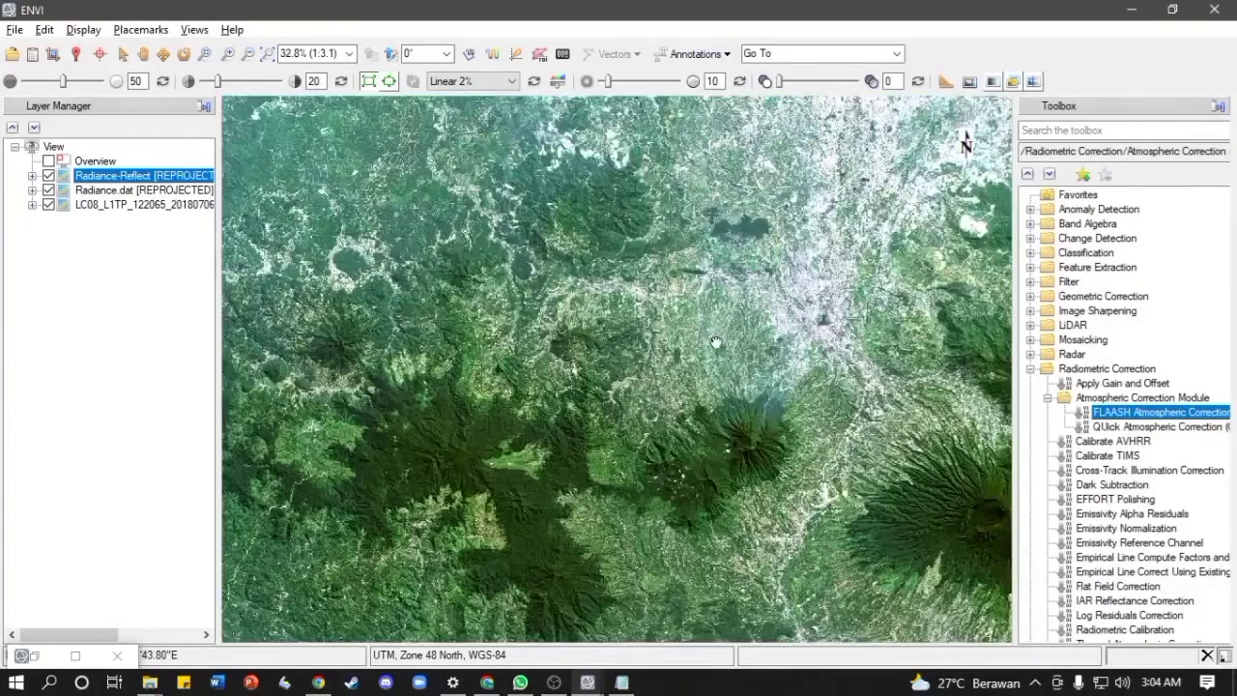
pyautogui.moveTo(712, 337); pyautogui.dragTo(627, 377)
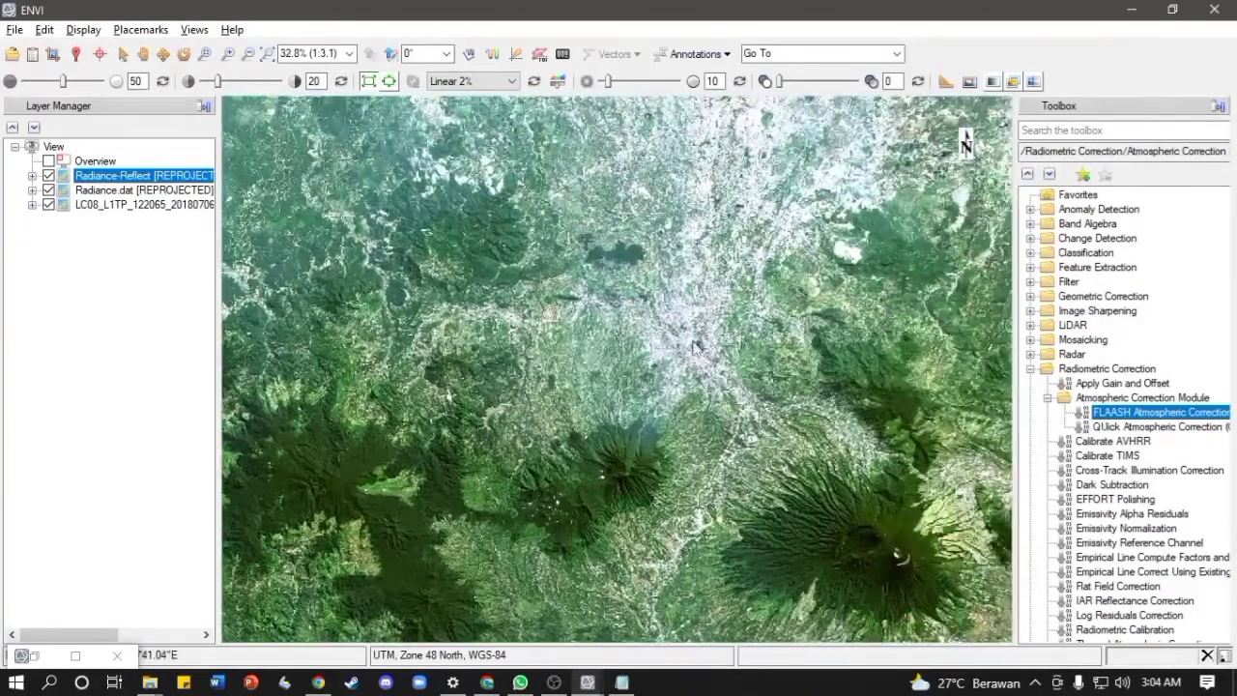
pyautogui.scroll(7, 697, 344)
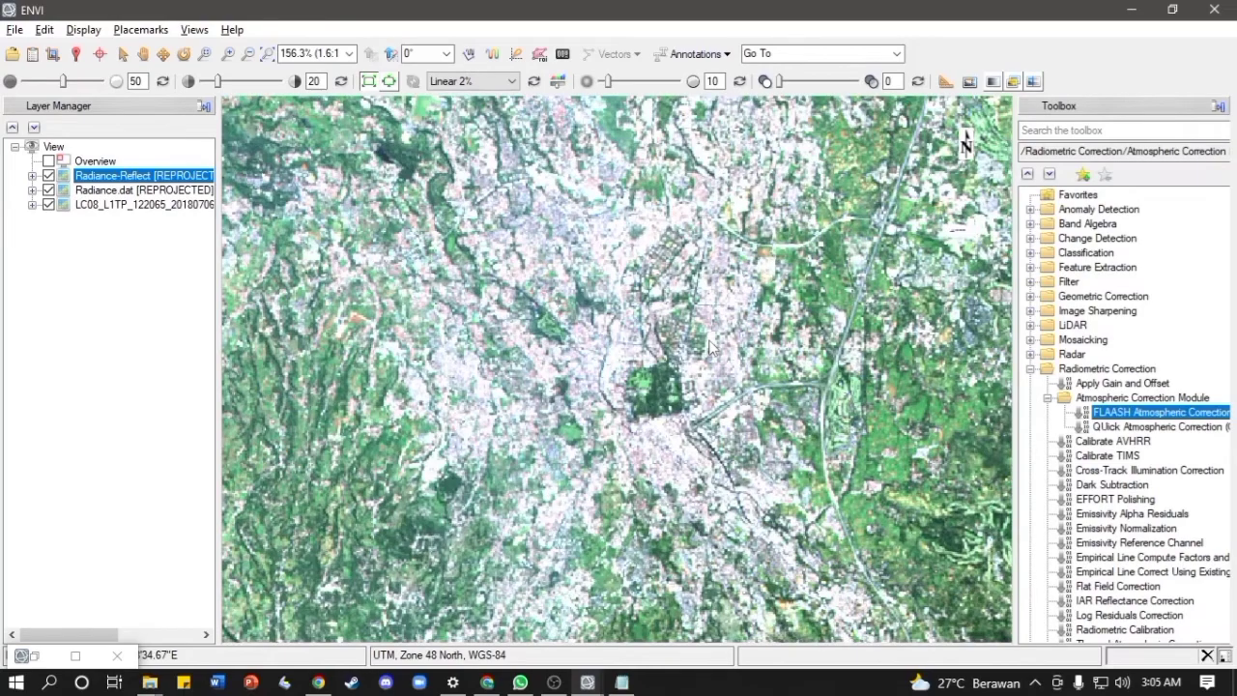
pyautogui.scroll(-4, 712, 348)
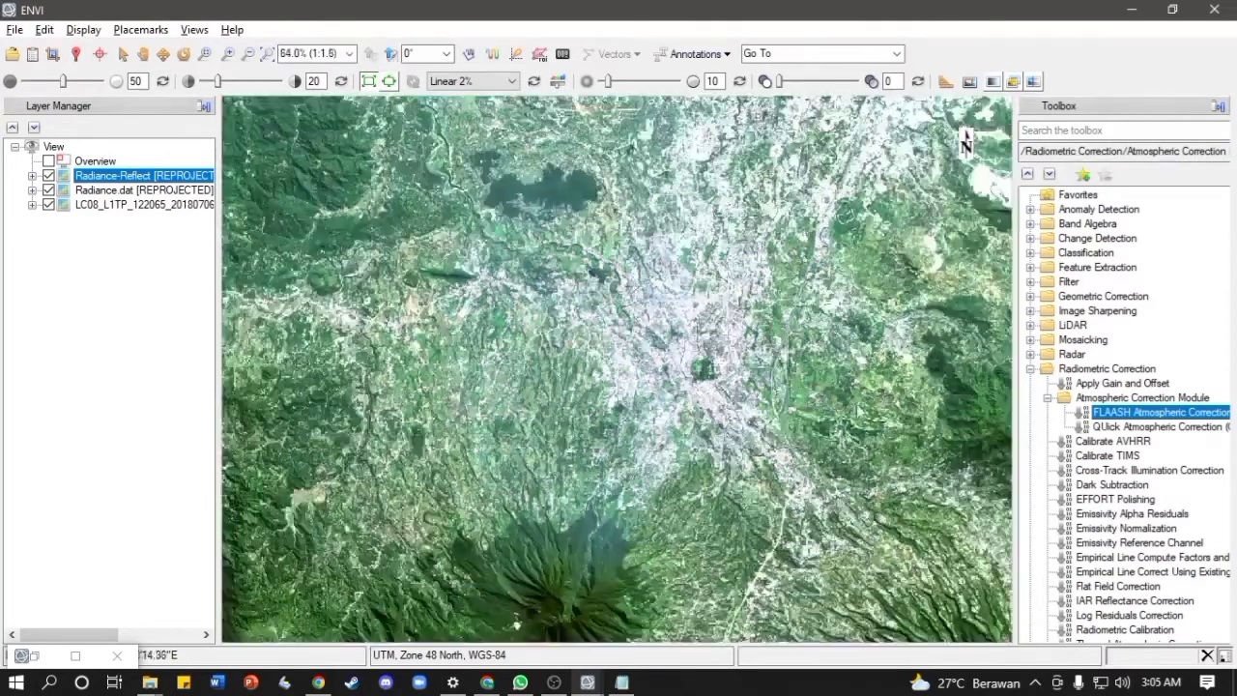
# - Examine the corrected image across the eastern mountains and the volcano, returning to an overview of the reservoir and urban area
pyautogui.moveTo(863, 401); pyautogui.dragTo(340, 354)
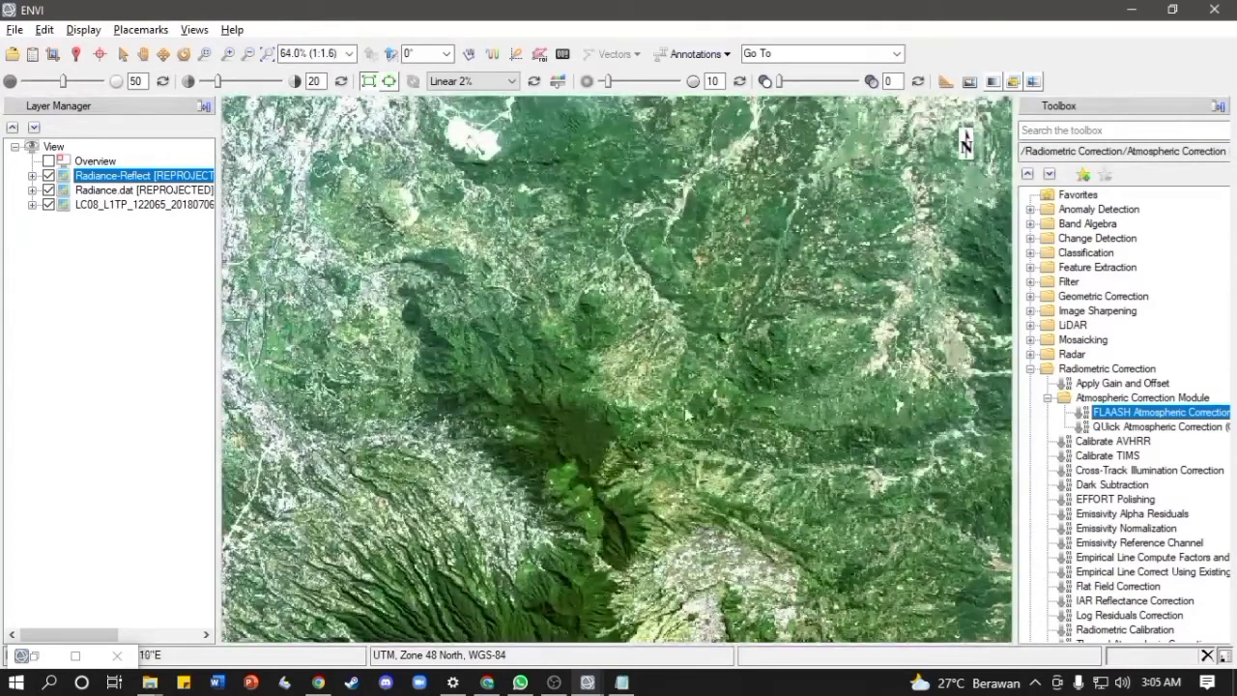
pyautogui.moveTo(736, 386); pyautogui.dragTo(469, 342)
pyautogui.moveTo(913, 425)
pyautogui.mouseDown()
pyautogui.moveTo(637, 292)
pyautogui.moveTo(454, 289)
pyautogui.mouseUp()
pyautogui.moveTo(793, 454); pyautogui.dragTo(416, 290)
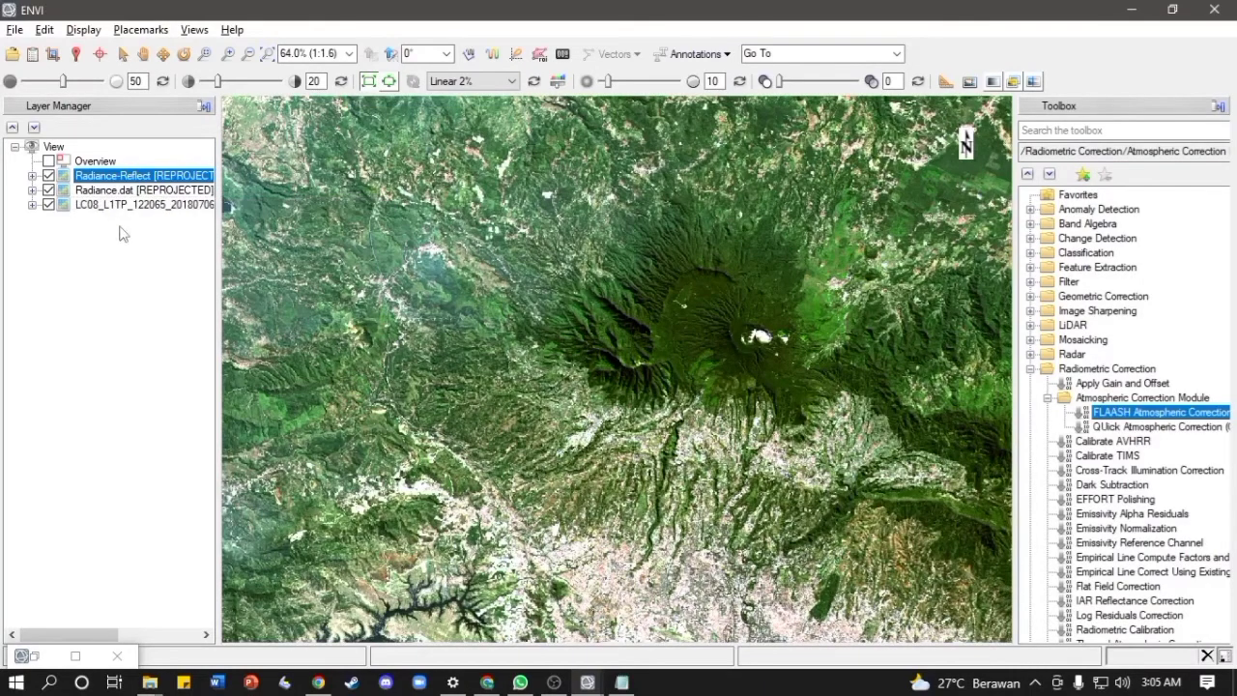
pyautogui.moveTo(773, 425); pyautogui.dragTo(509, 342)
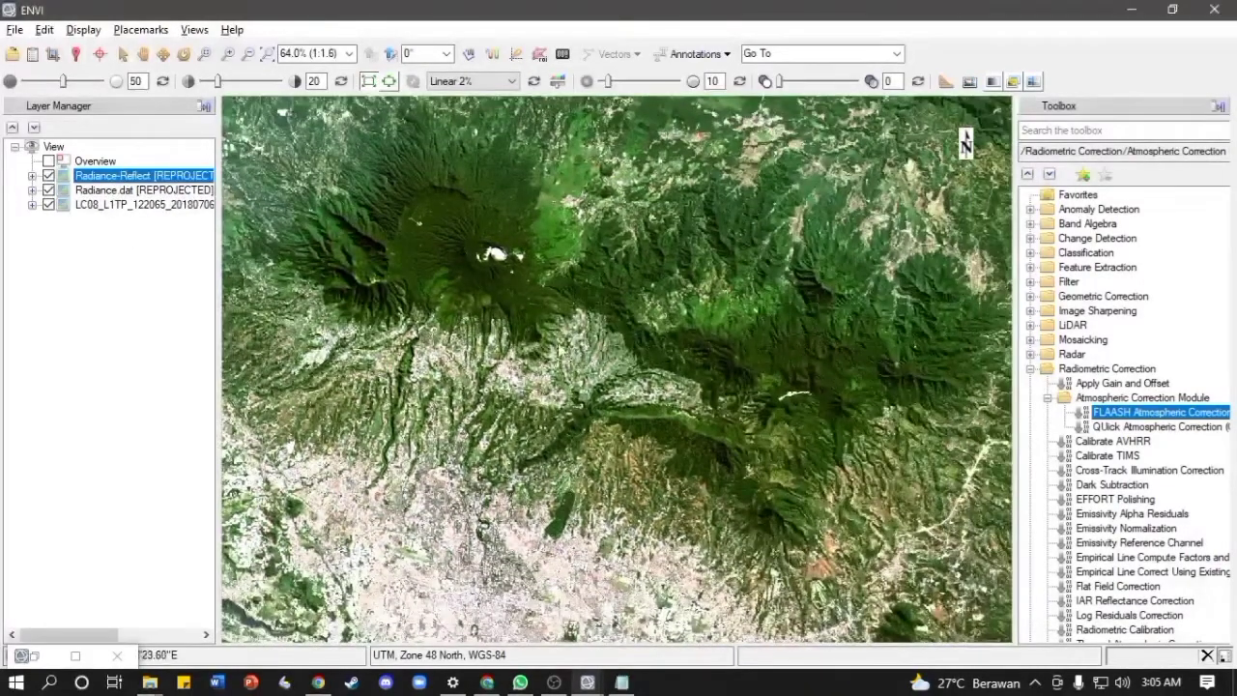
pyautogui.scroll(-1, 556, 356)
pyautogui.moveTo(544, 464); pyautogui.dragTo(775, 363)
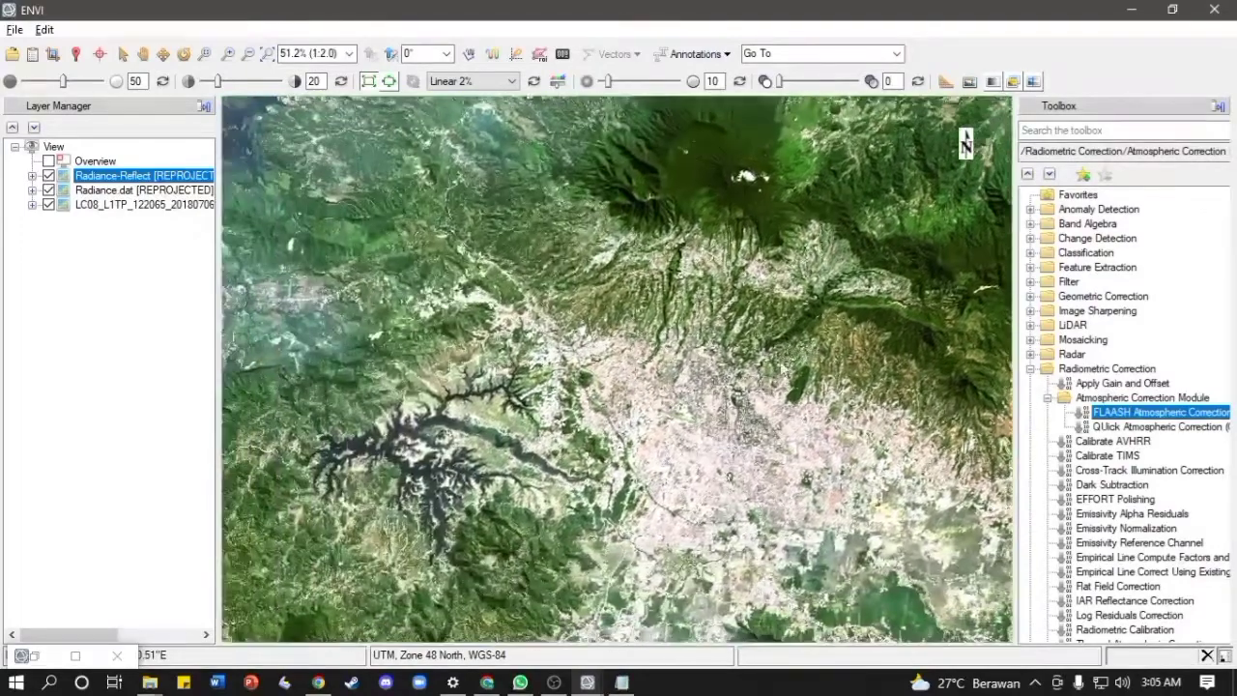
pyautogui.scroll(-2, 591, 367)
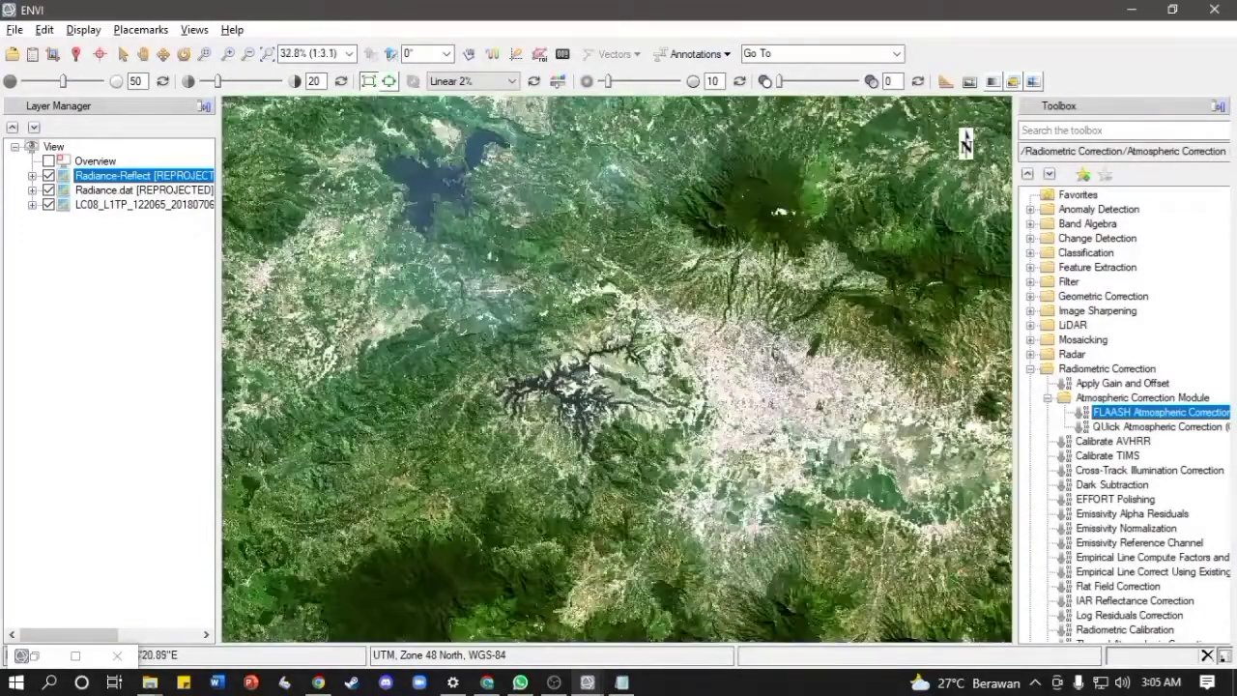